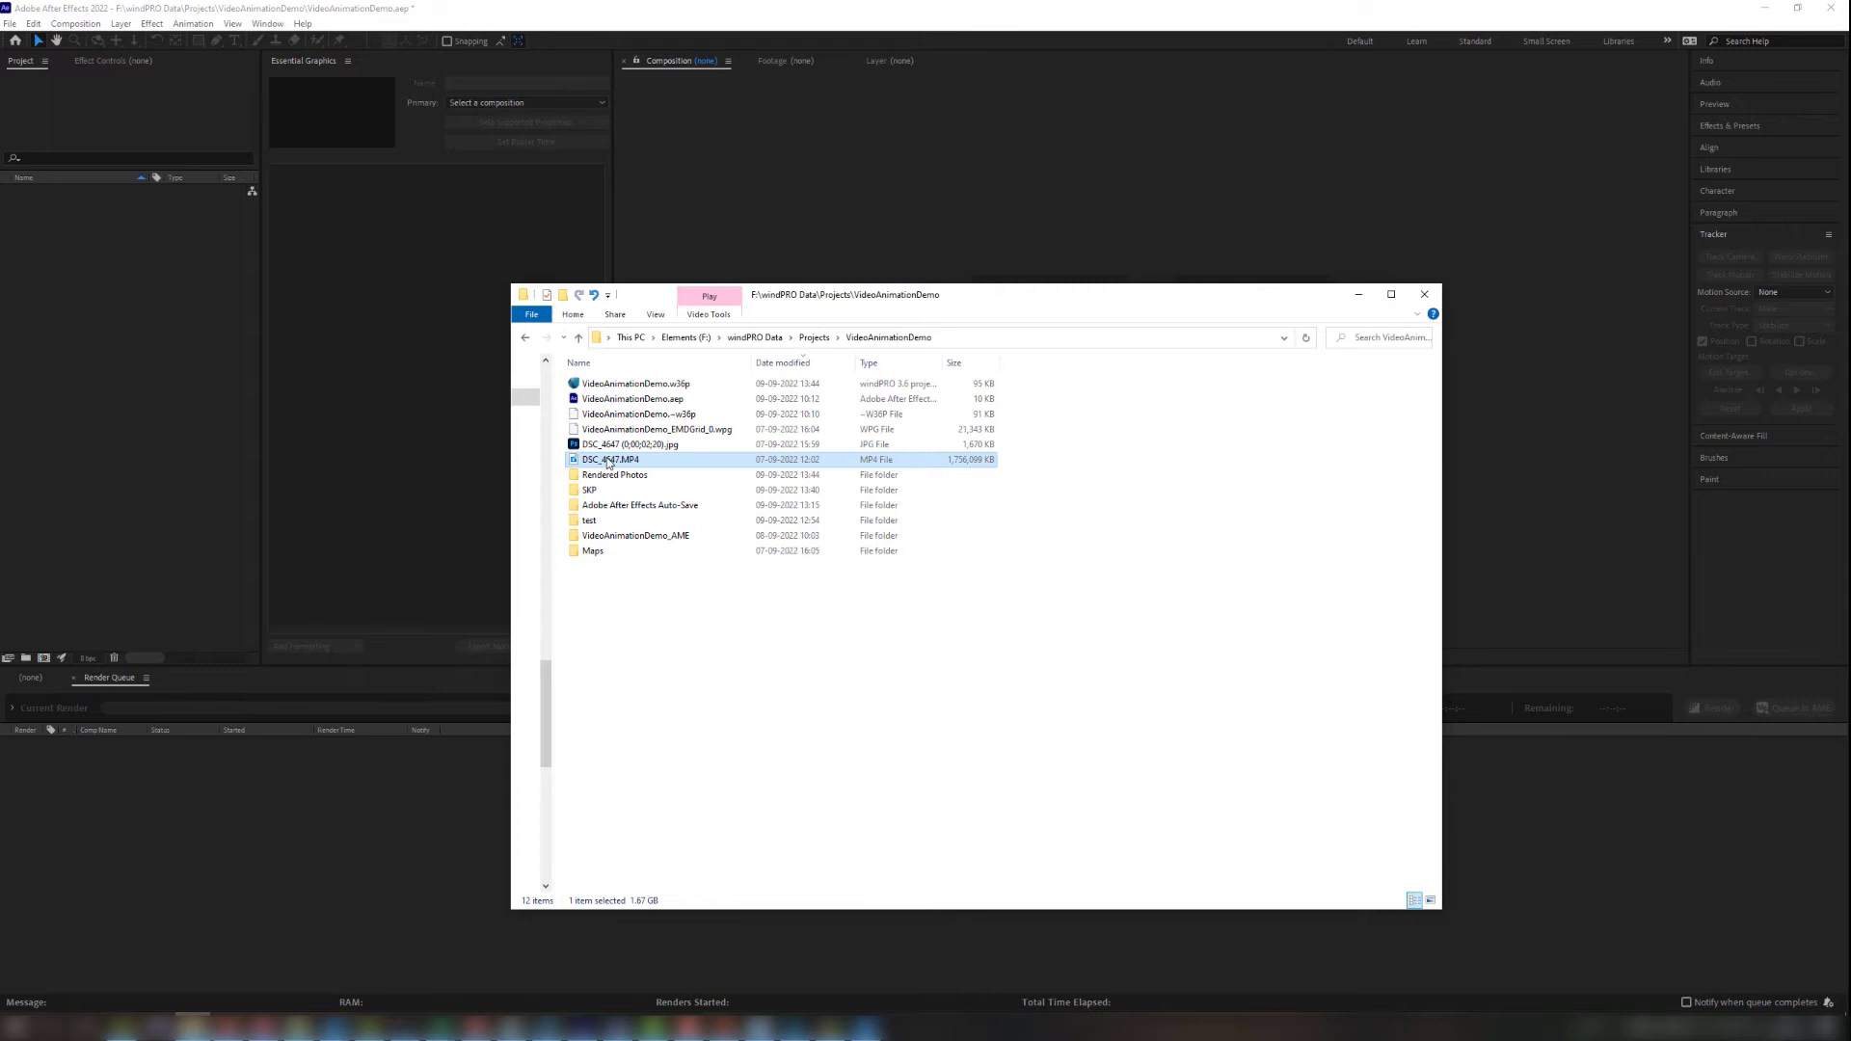
Import DSC_4647.MP4 from the VideoAnimationDemo folder and create a new composition from the clip
{"action": "left_click_drag", "start_coordinate": [582, 466], "coordinate": [202, 357]}
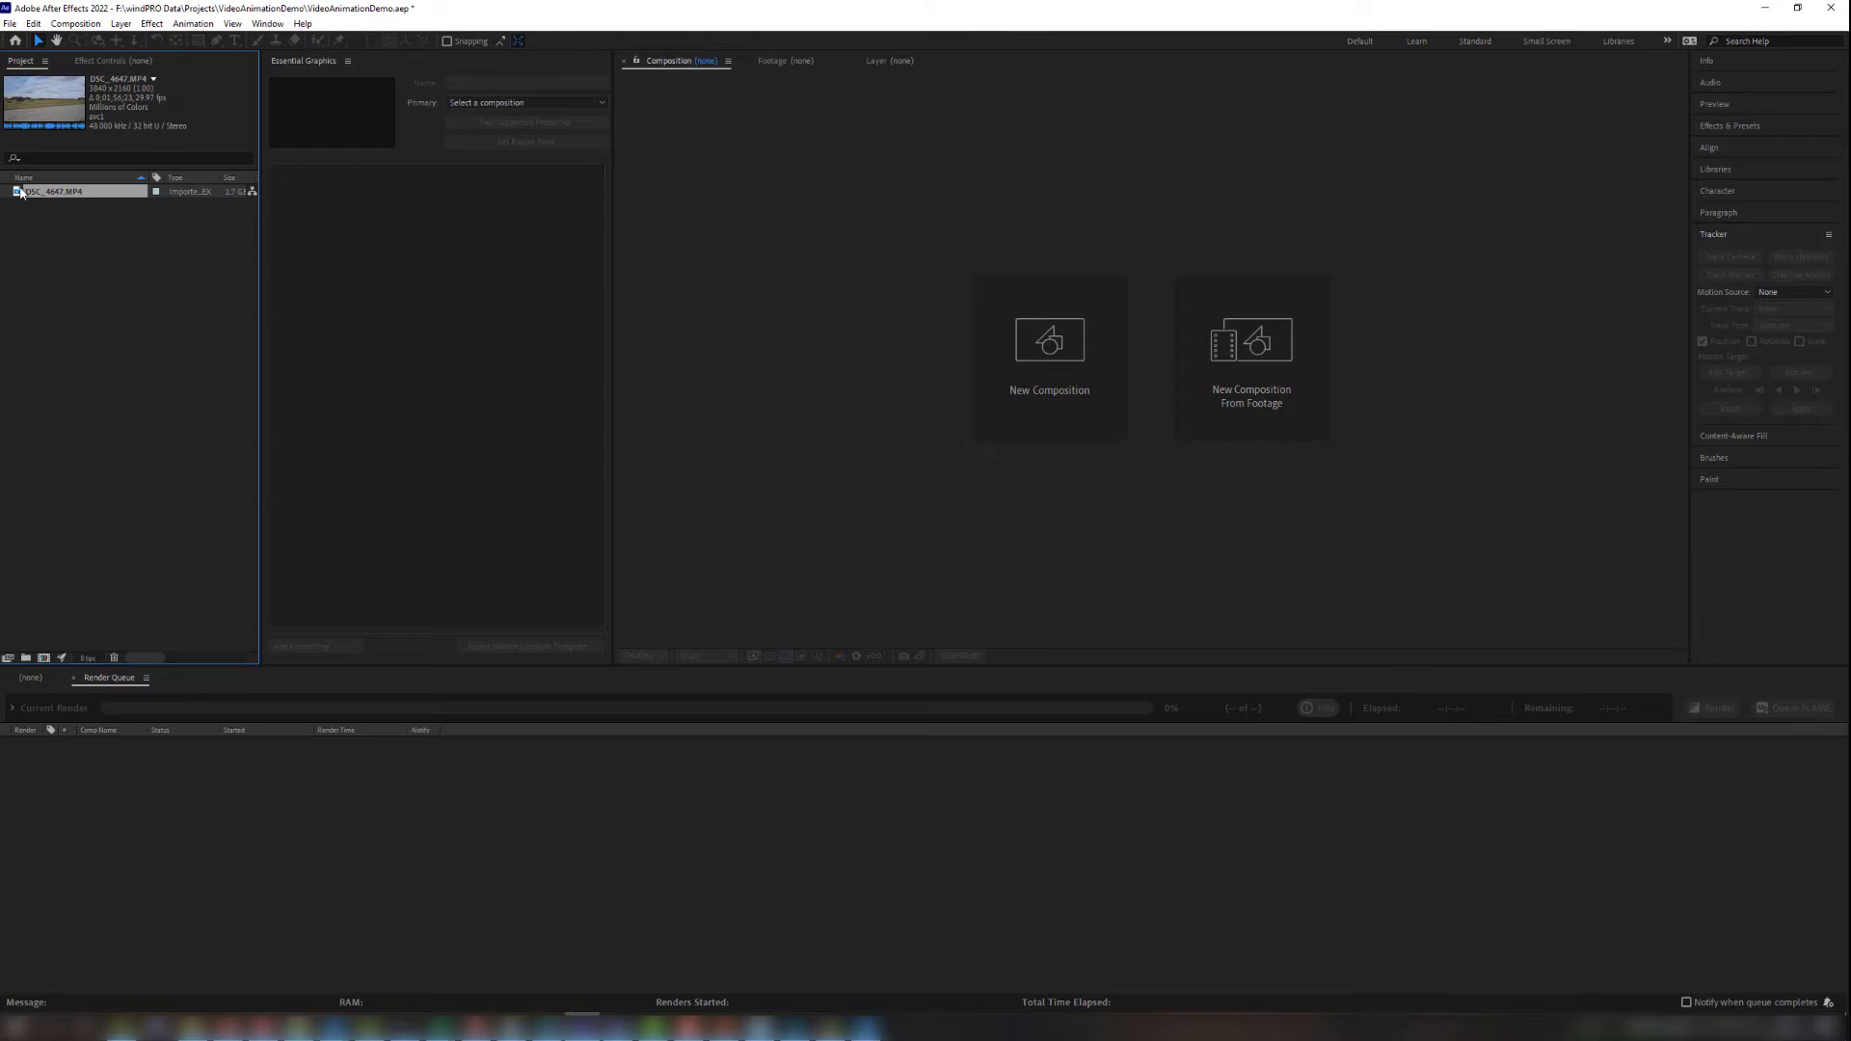
{"action": "left_click_drag", "start_coordinate": [16, 193], "coordinate": [44, 658]}
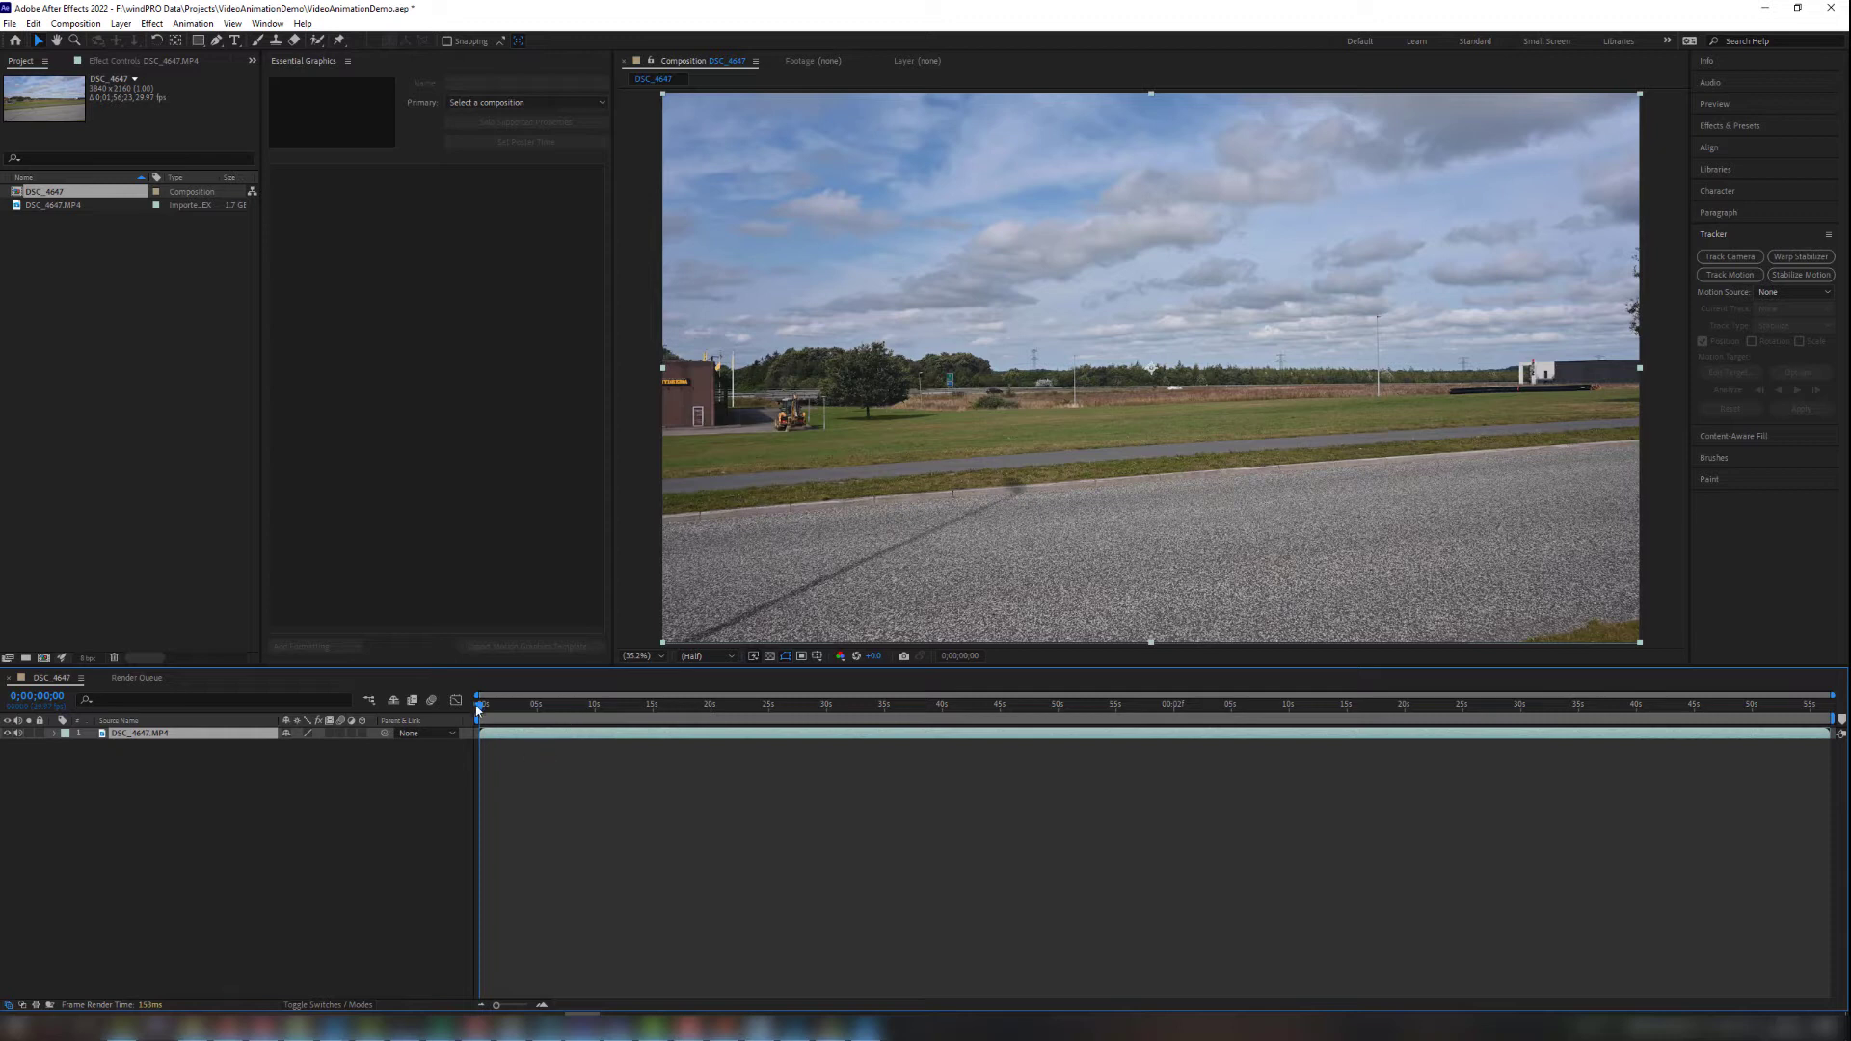
Go to the frame at 0;00;06;28 and add it to the render queue as a still image file
{"action": "left_click_drag", "start_coordinate": [482, 711], "coordinate": [557, 718]}
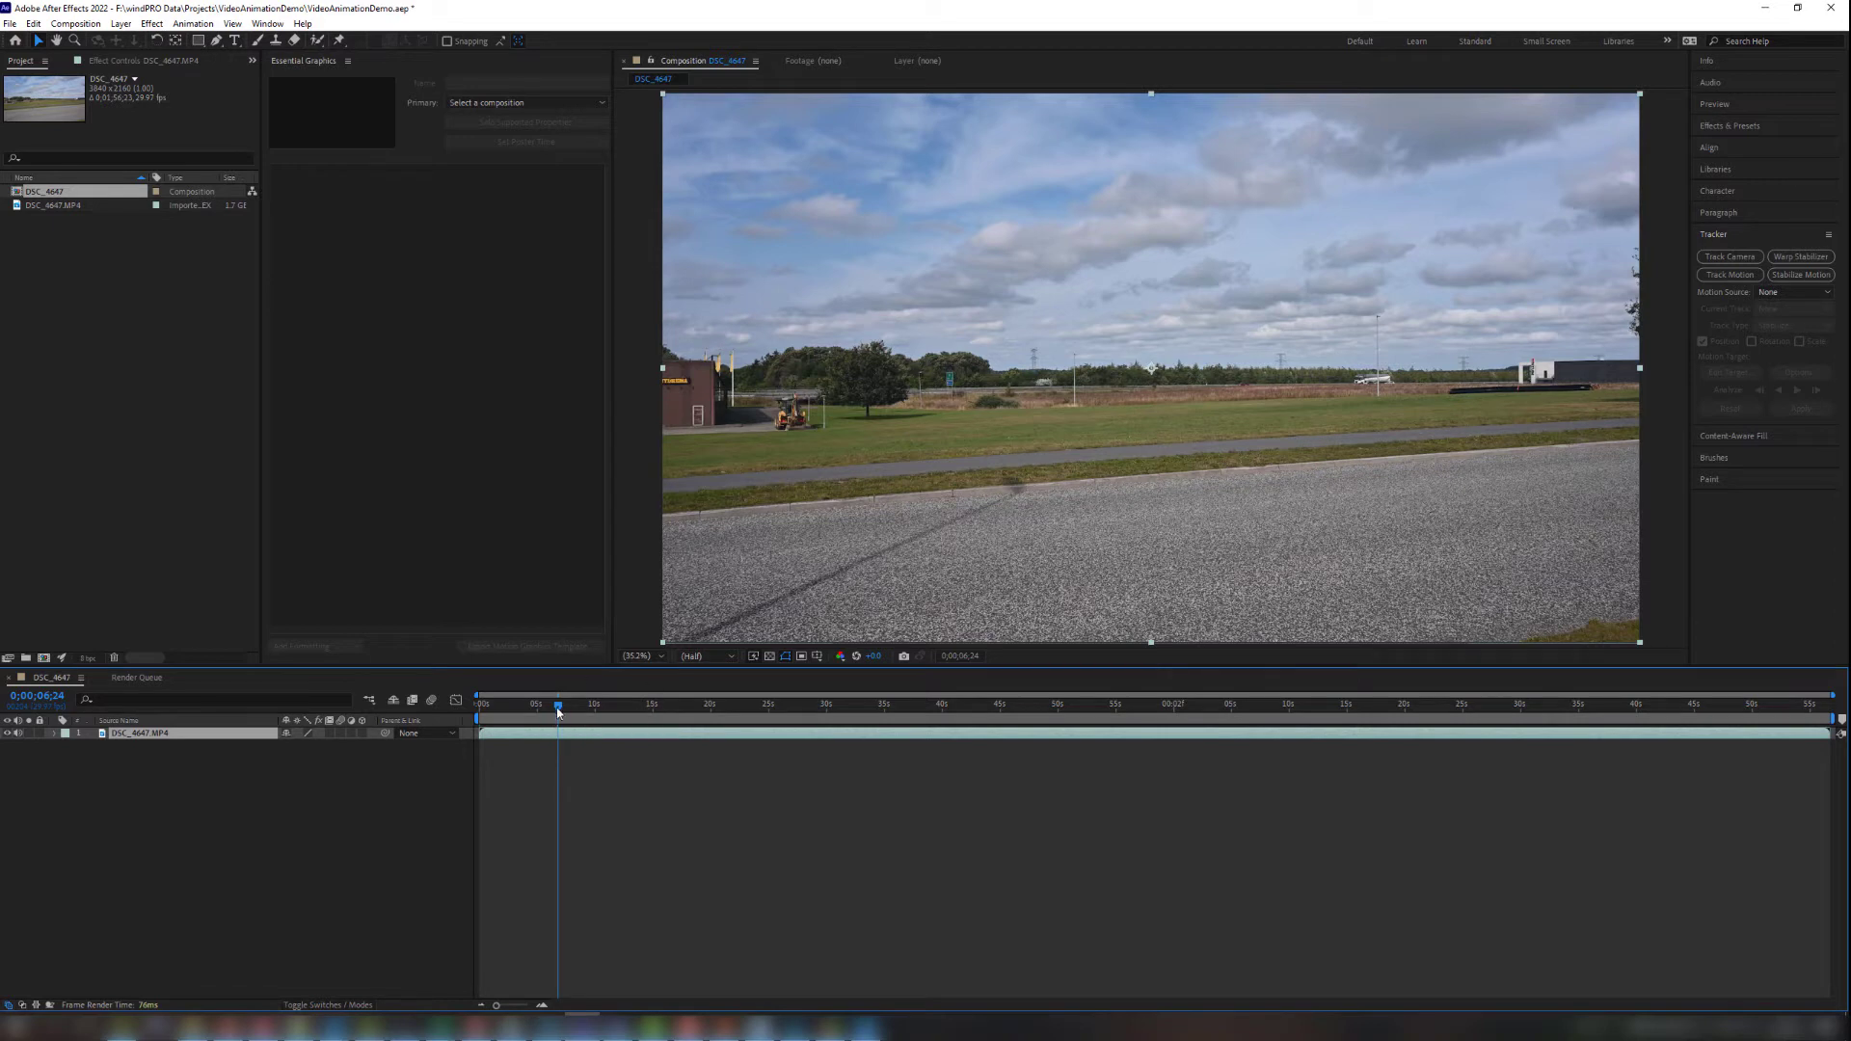
{"action": "mouse_move", "coordinate": [557, 711]}
{"action": "left_mouse_down"}
{"action": "mouse_move", "coordinate": [623, 713]}
{"action": "mouse_move", "coordinate": [560, 718]}
{"action": "left_mouse_up"}
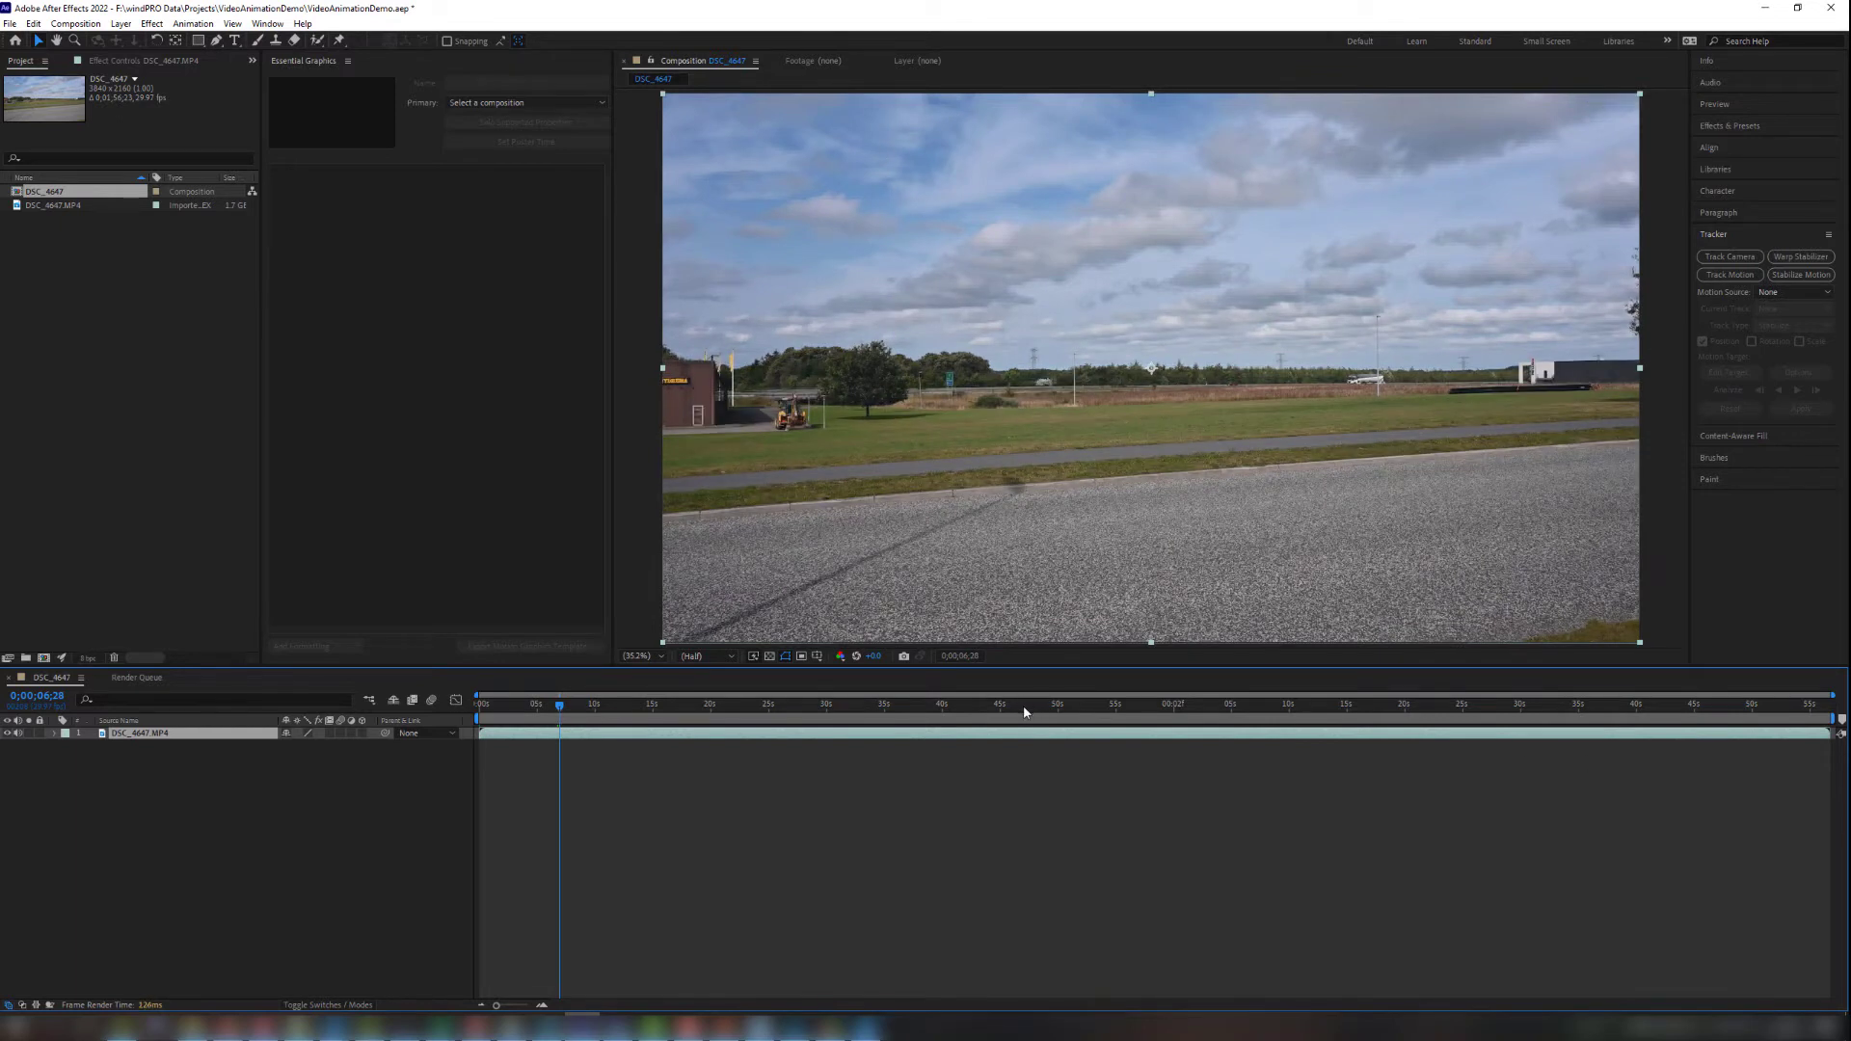
{"action": "left_click", "coordinate": [84, 25]}
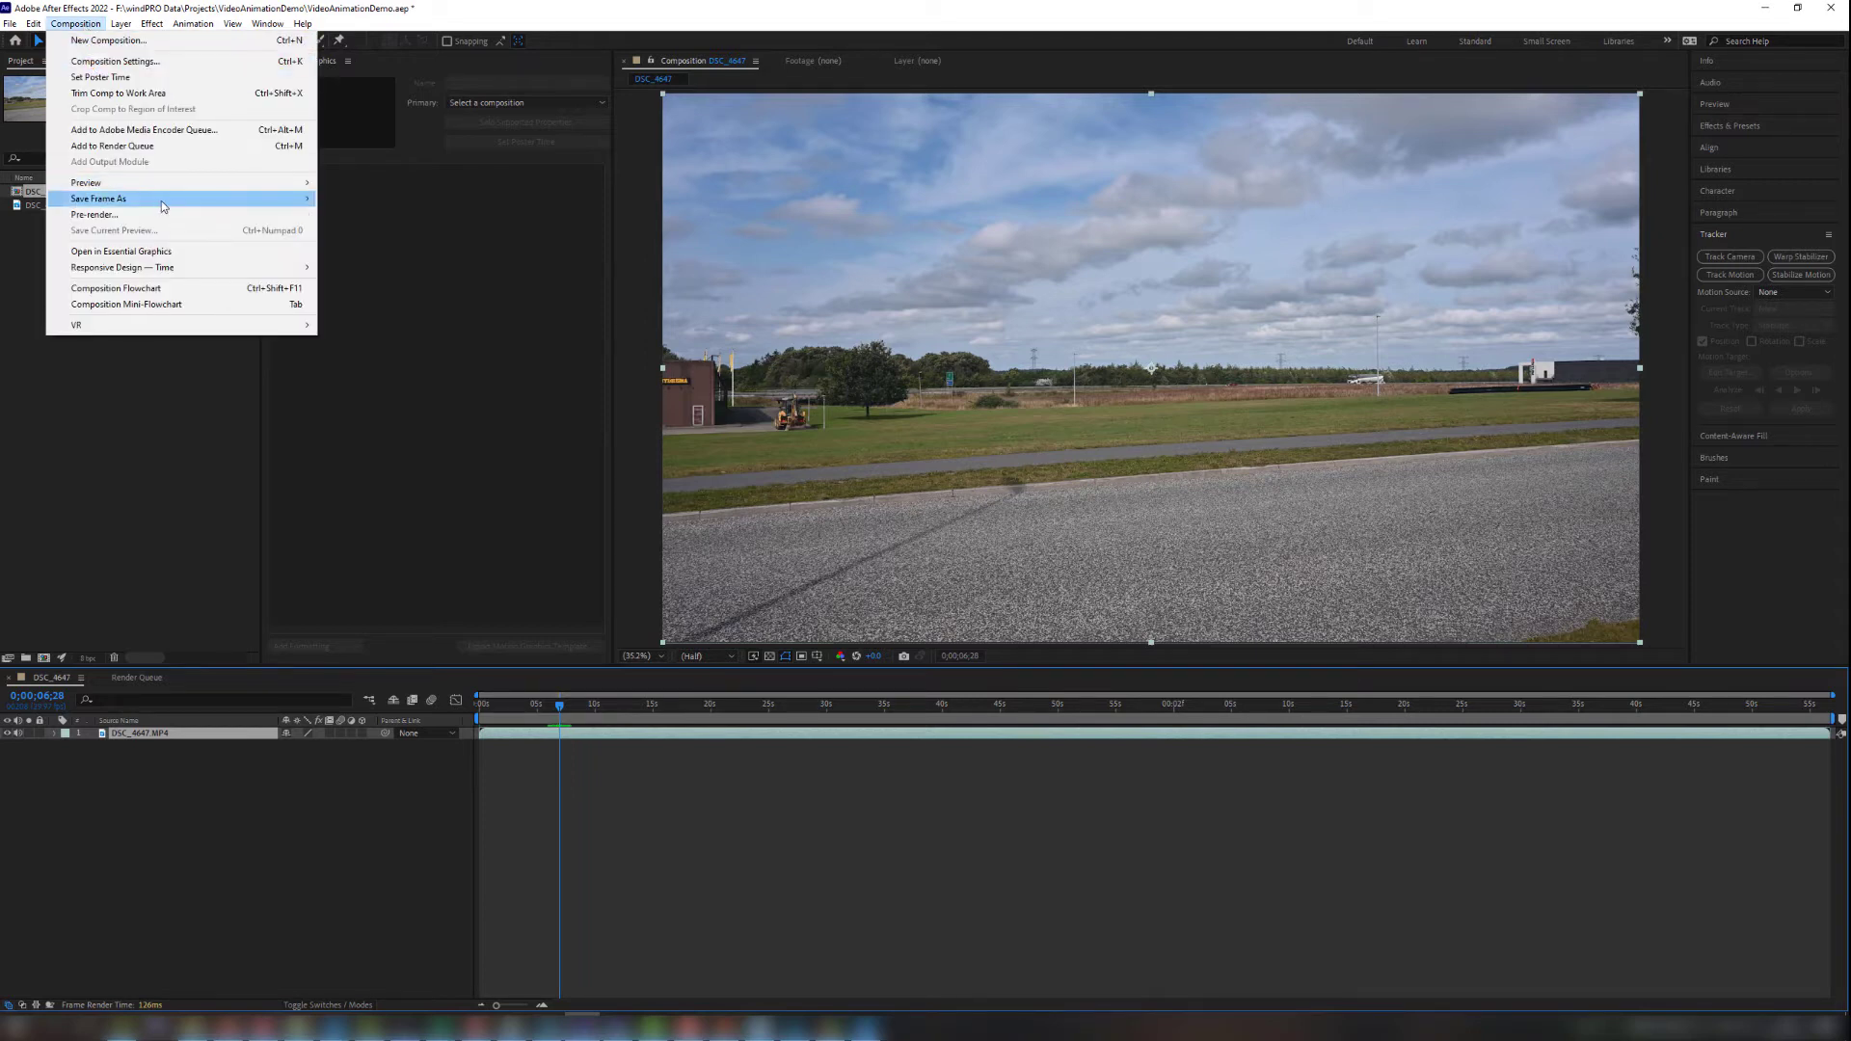
{"action": "mouse_move", "coordinate": [162, 201]}
{"action": "left_click", "coordinate": [353, 205]}
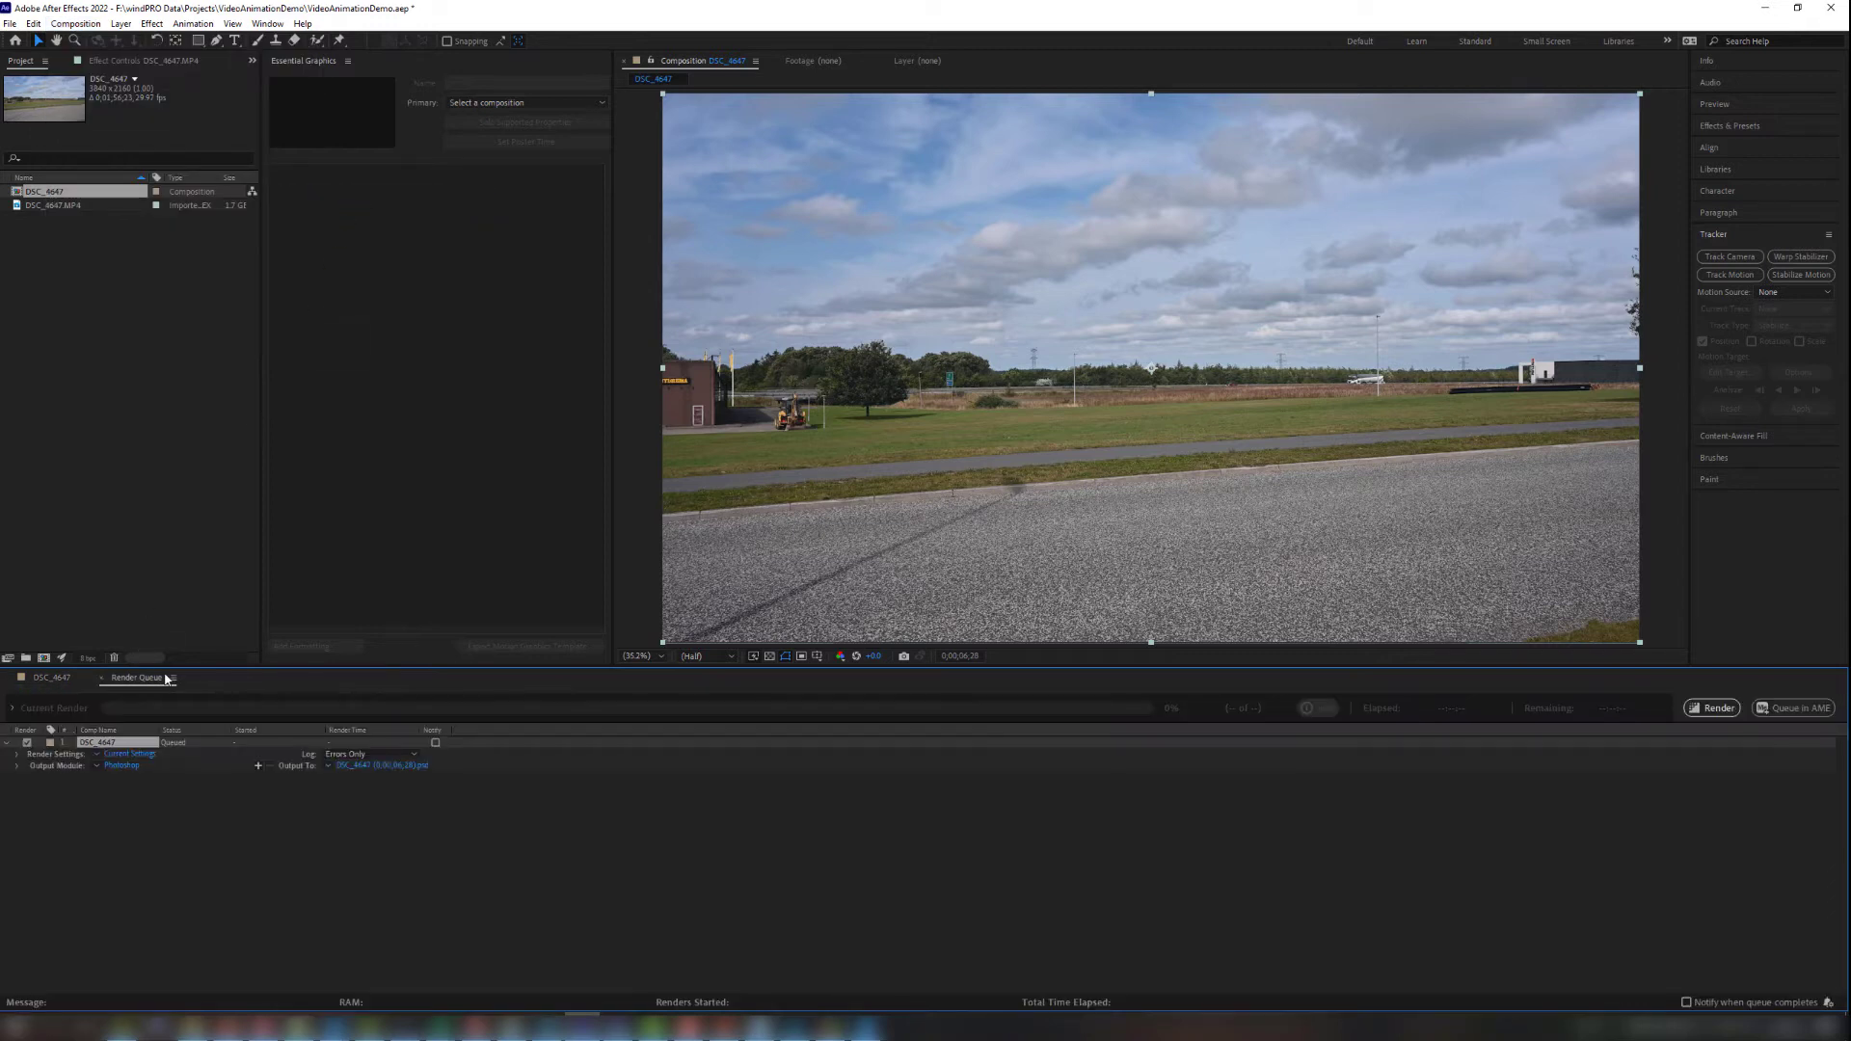
Set the queued frame's output format to JPEG Sequence and render it
{"action": "left_click", "coordinate": [122, 766]}
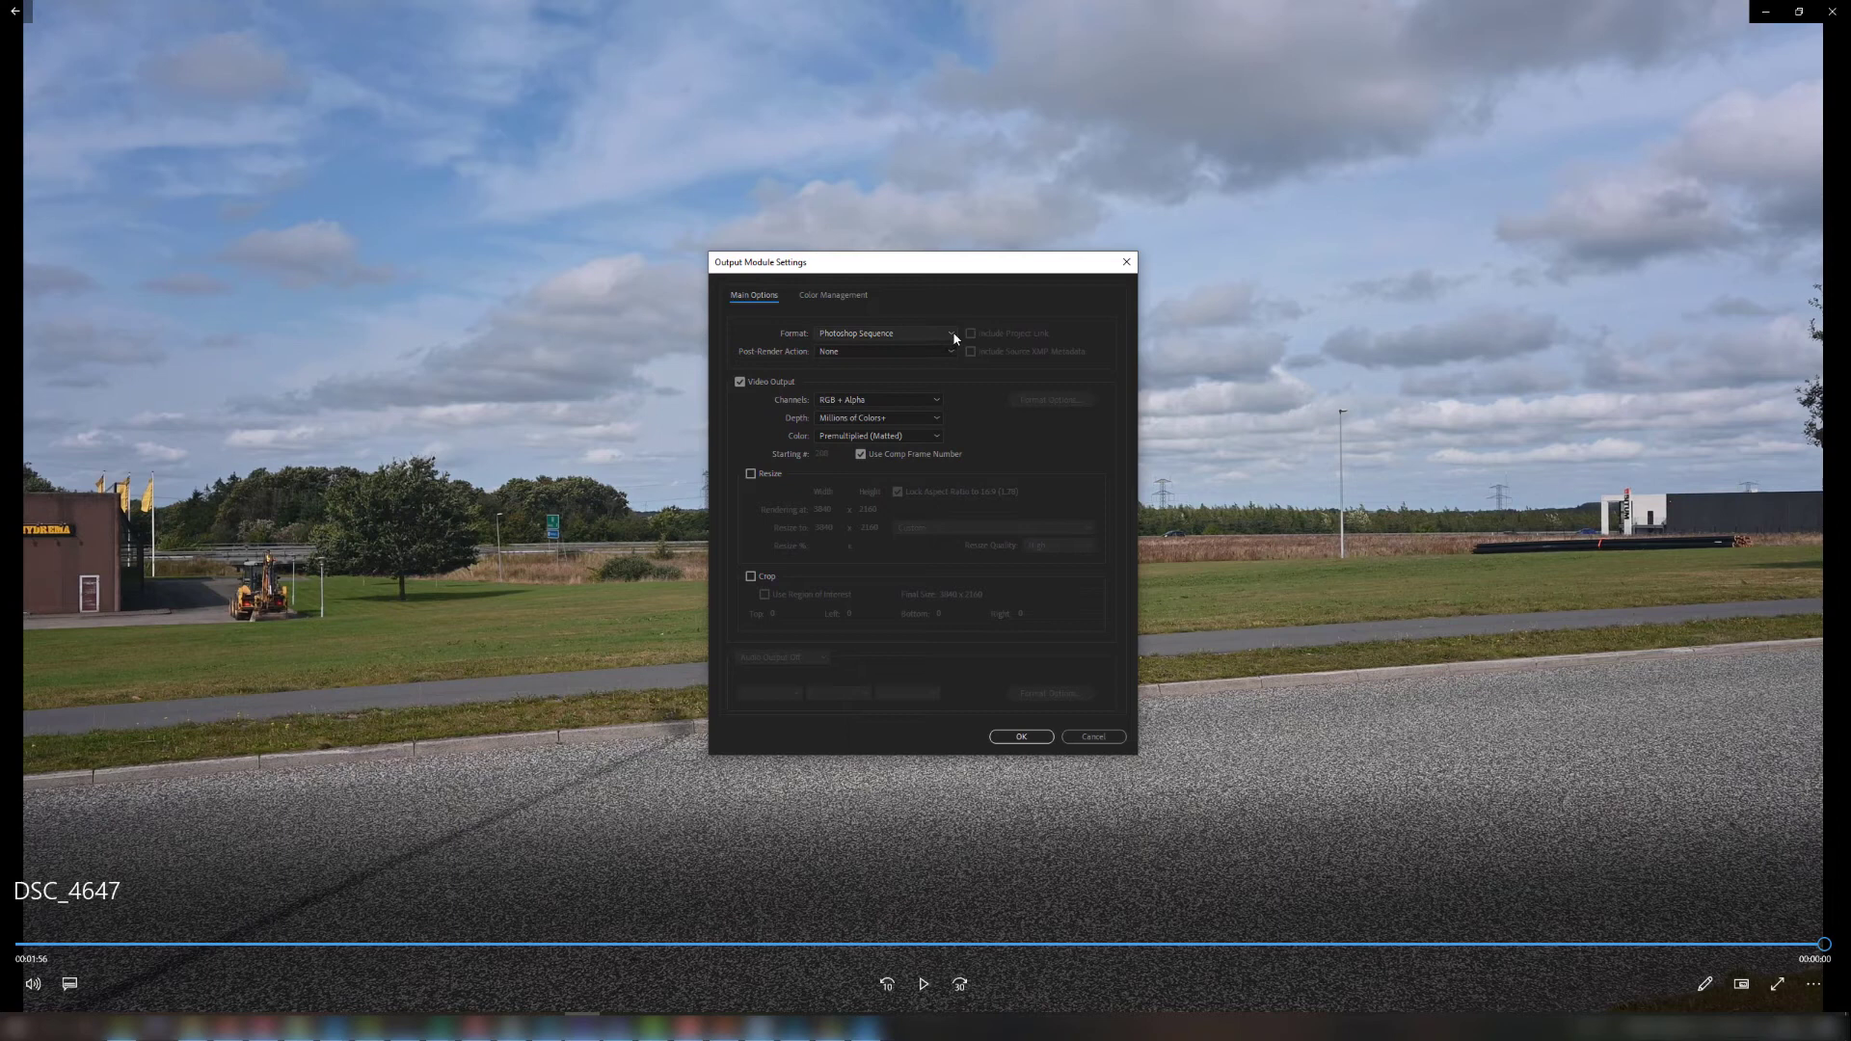
{"action": "left_click", "coordinate": [951, 334]}
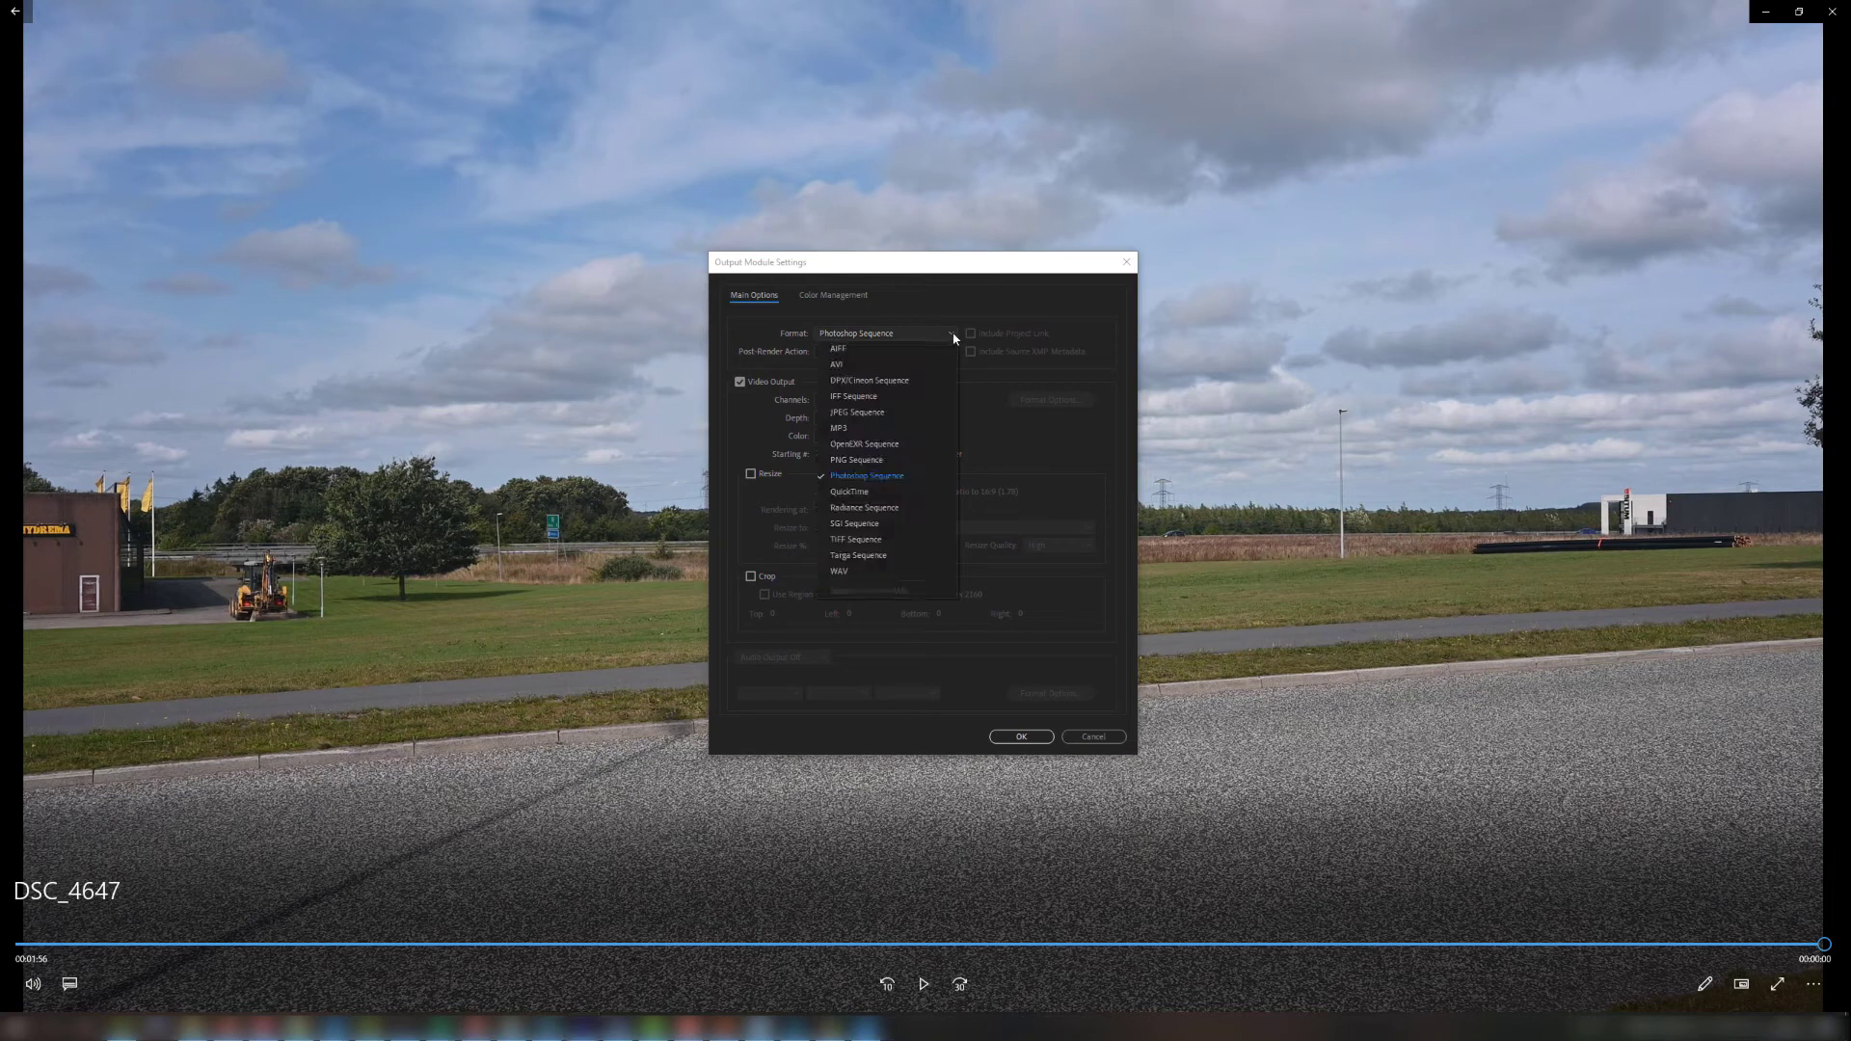
{"action": "left_click", "coordinate": [879, 413]}
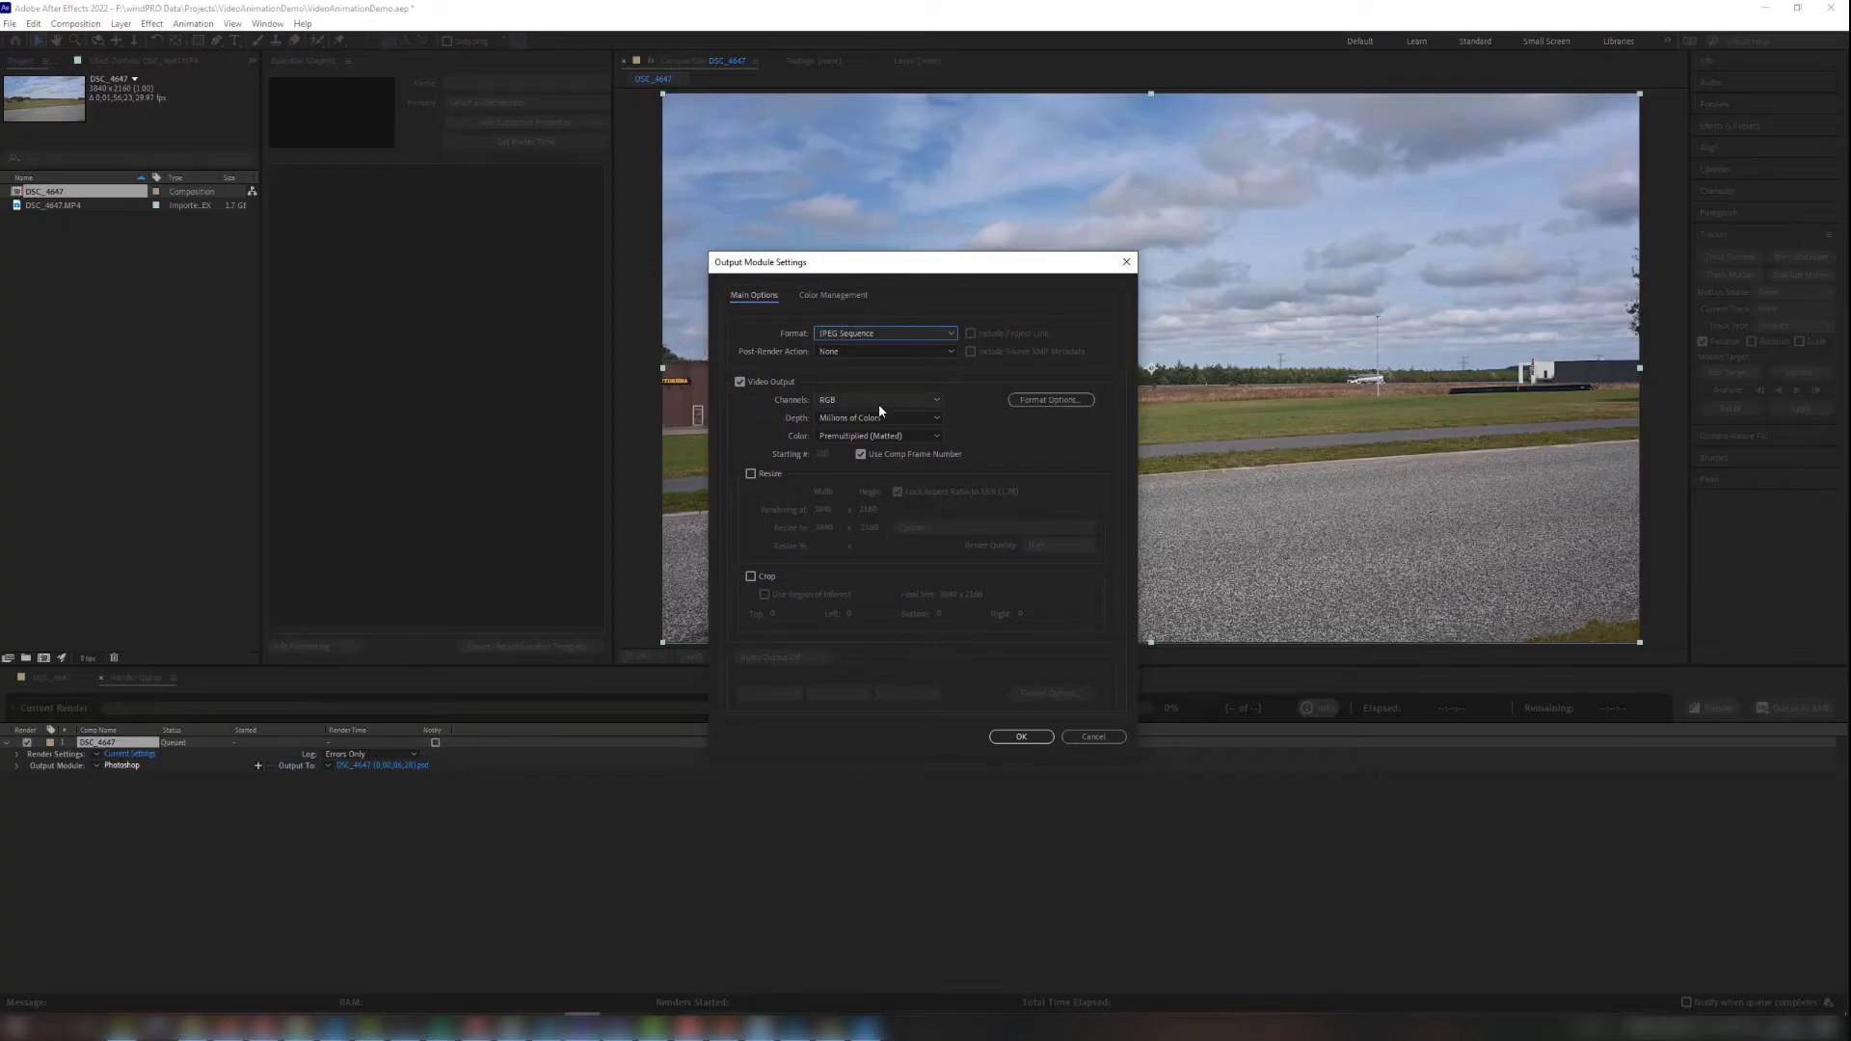
{"action": "left_click", "coordinate": [1023, 738]}
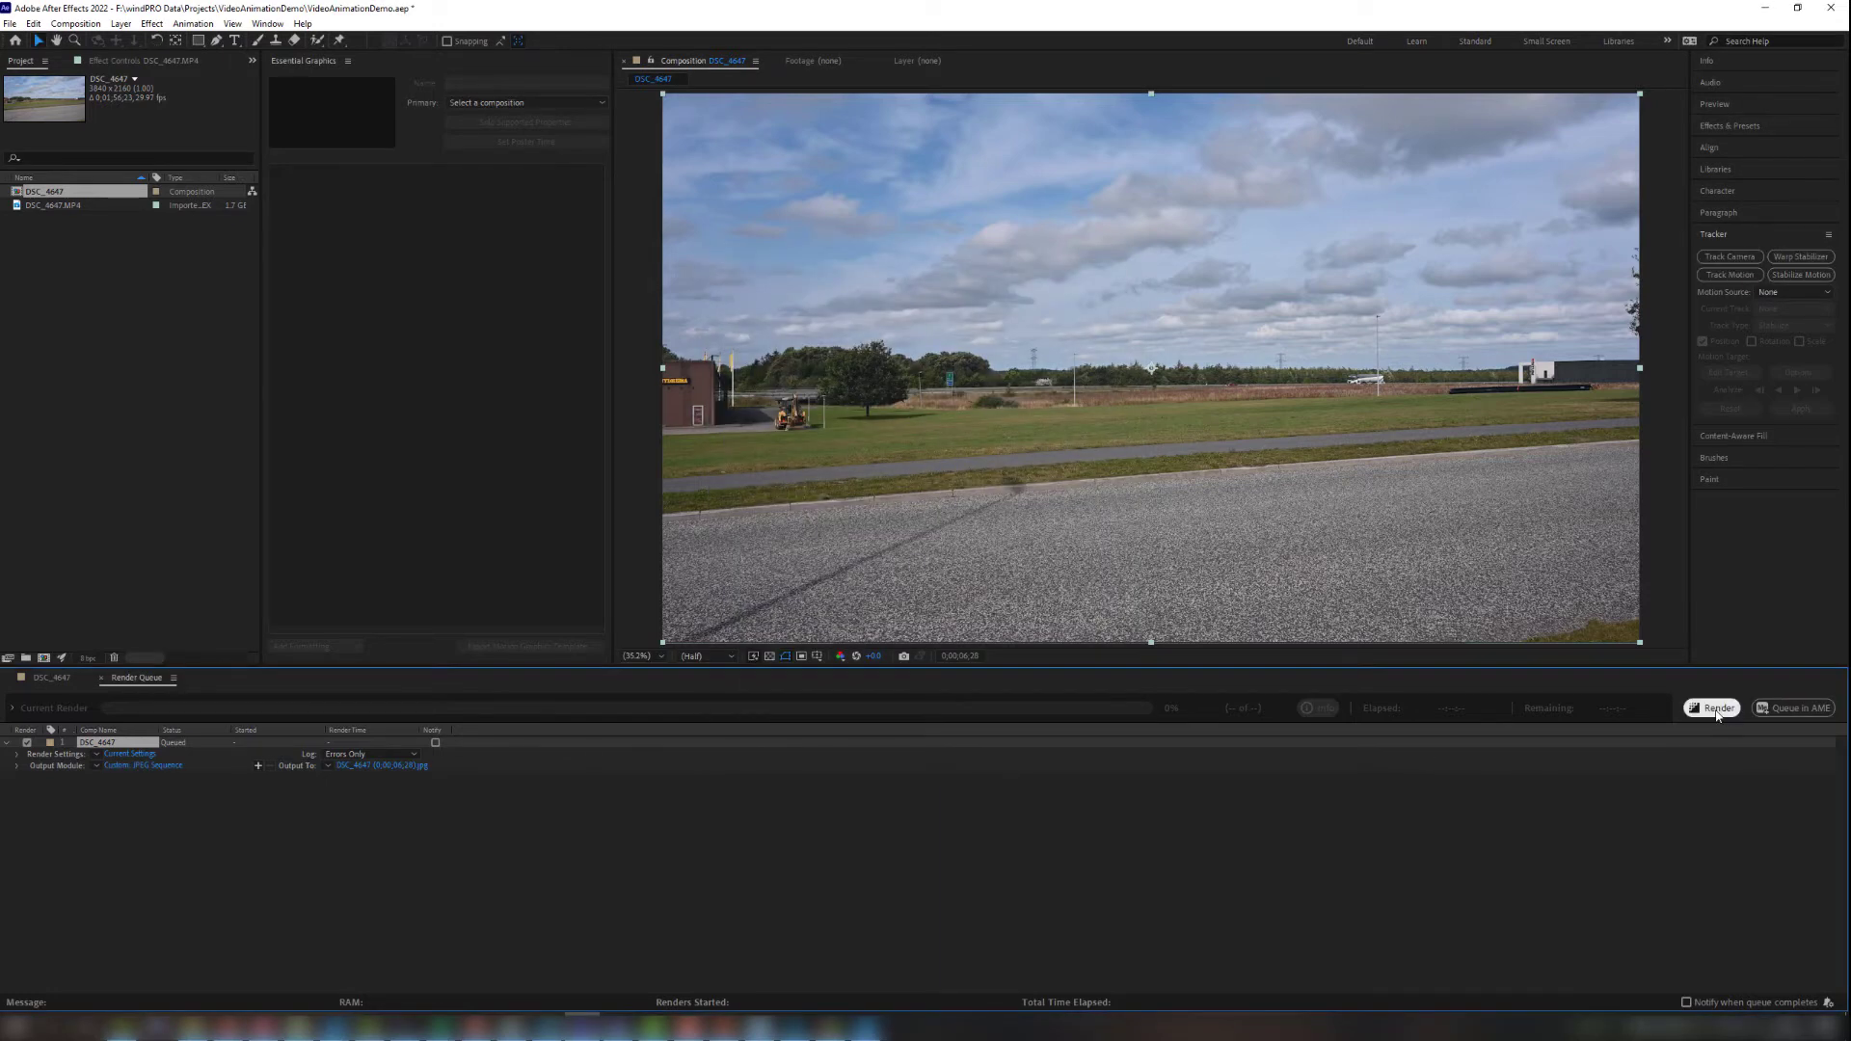
{"action": "left_click", "coordinate": [1717, 714]}
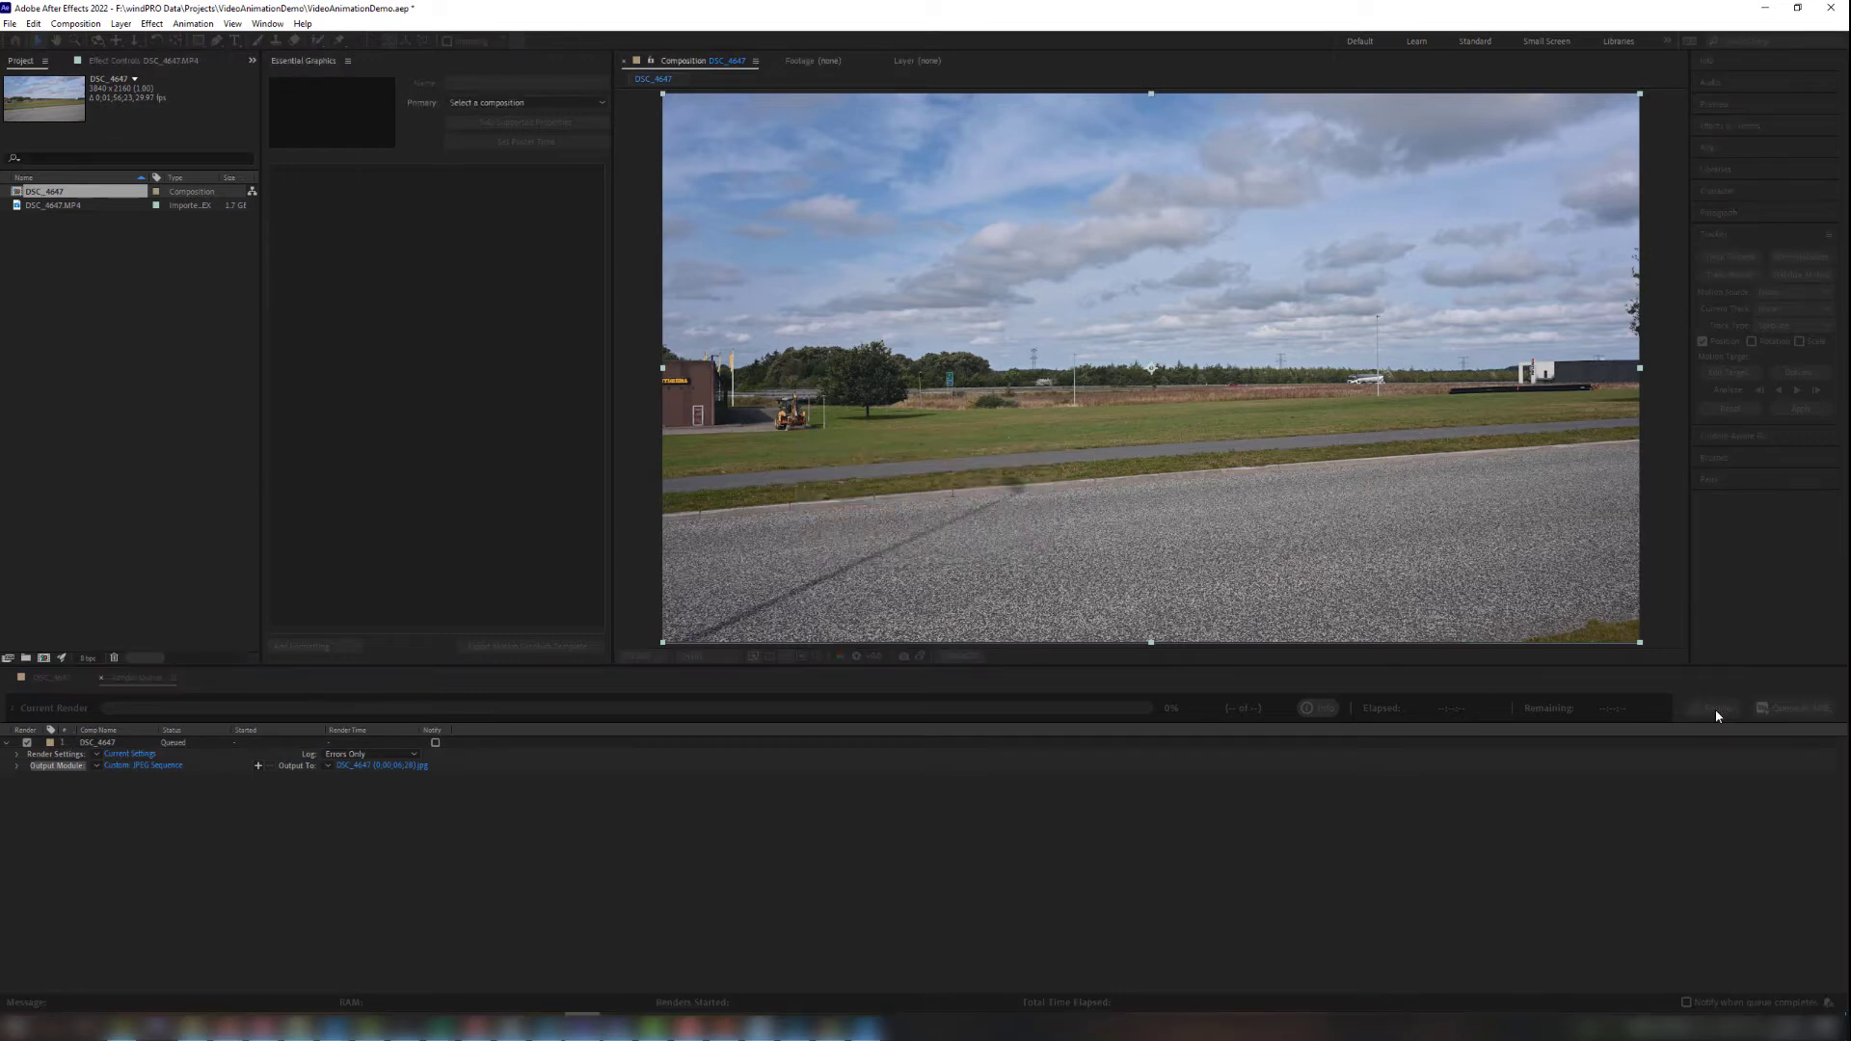
Check the project folder for the frame images DSC_4647 (0;00;06;28).jpg and DSC_4647 (0;00;02;20).jpg
{"action": "left_click", "coordinate": [372, 770]}
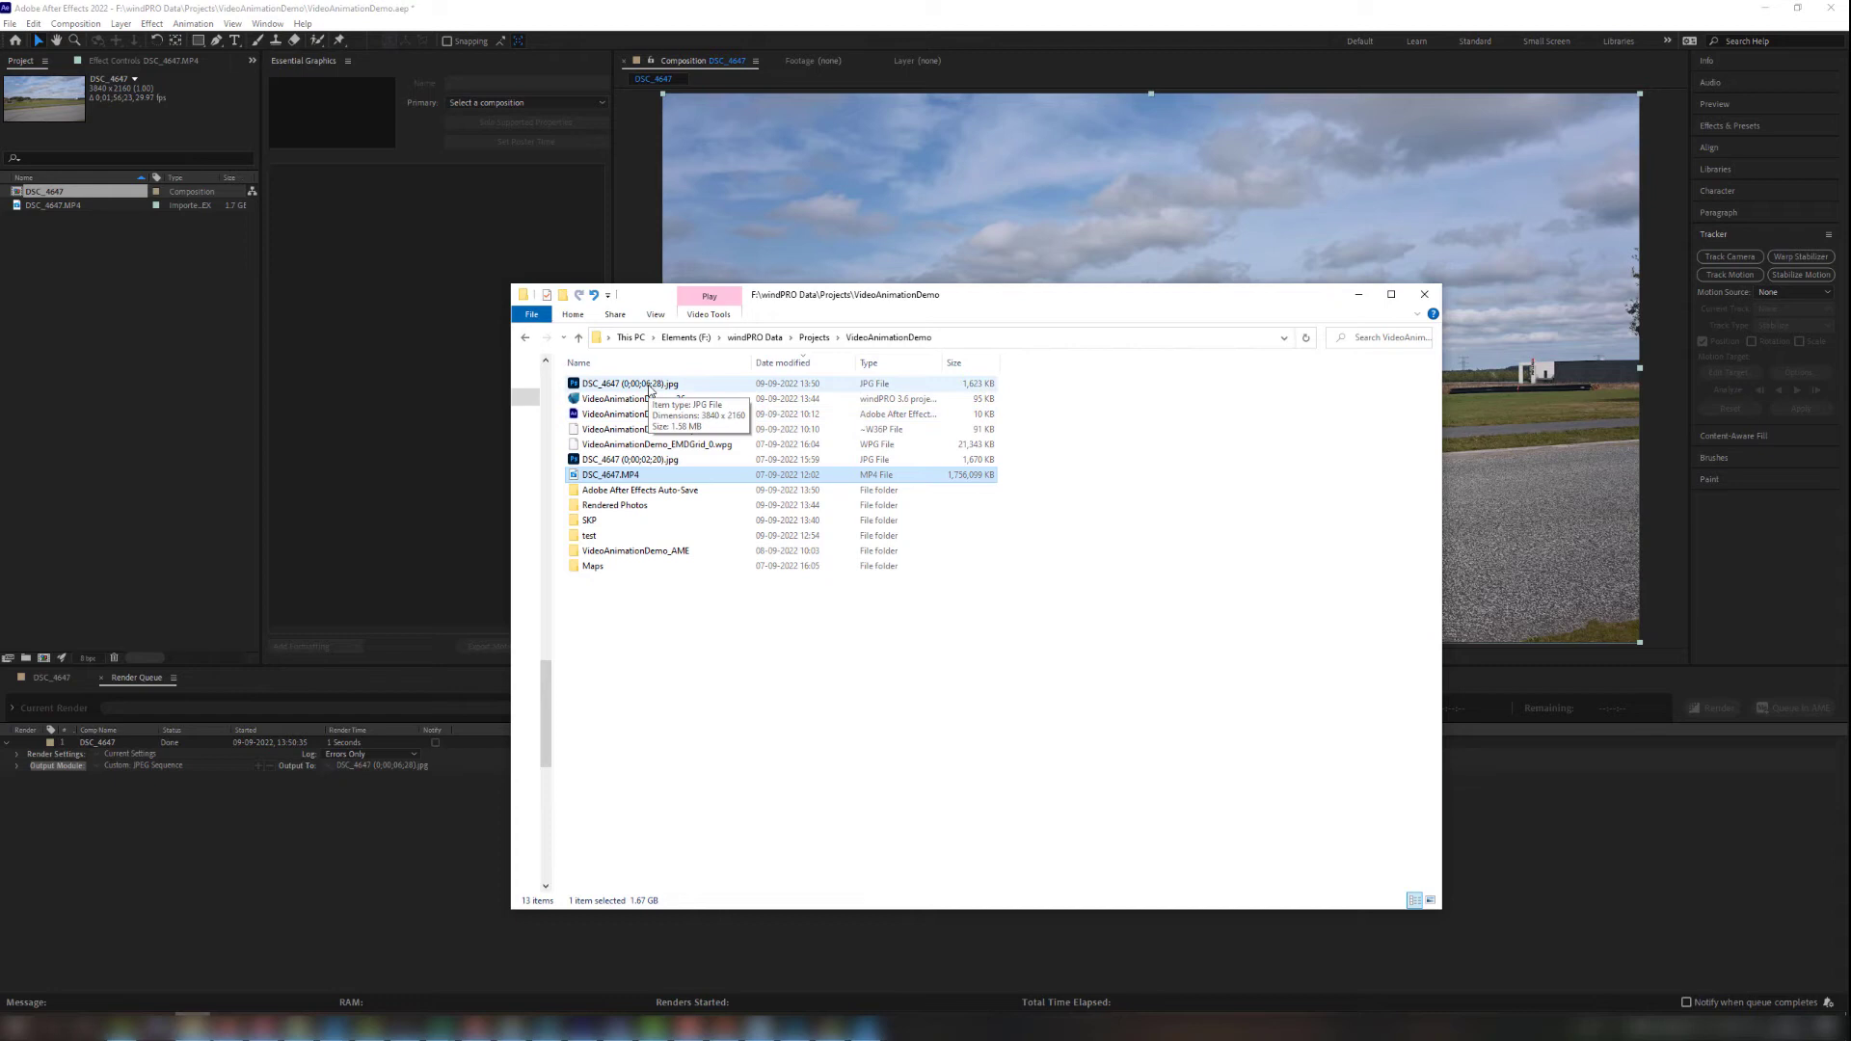
{"action": "left_click", "coordinate": [651, 388]}
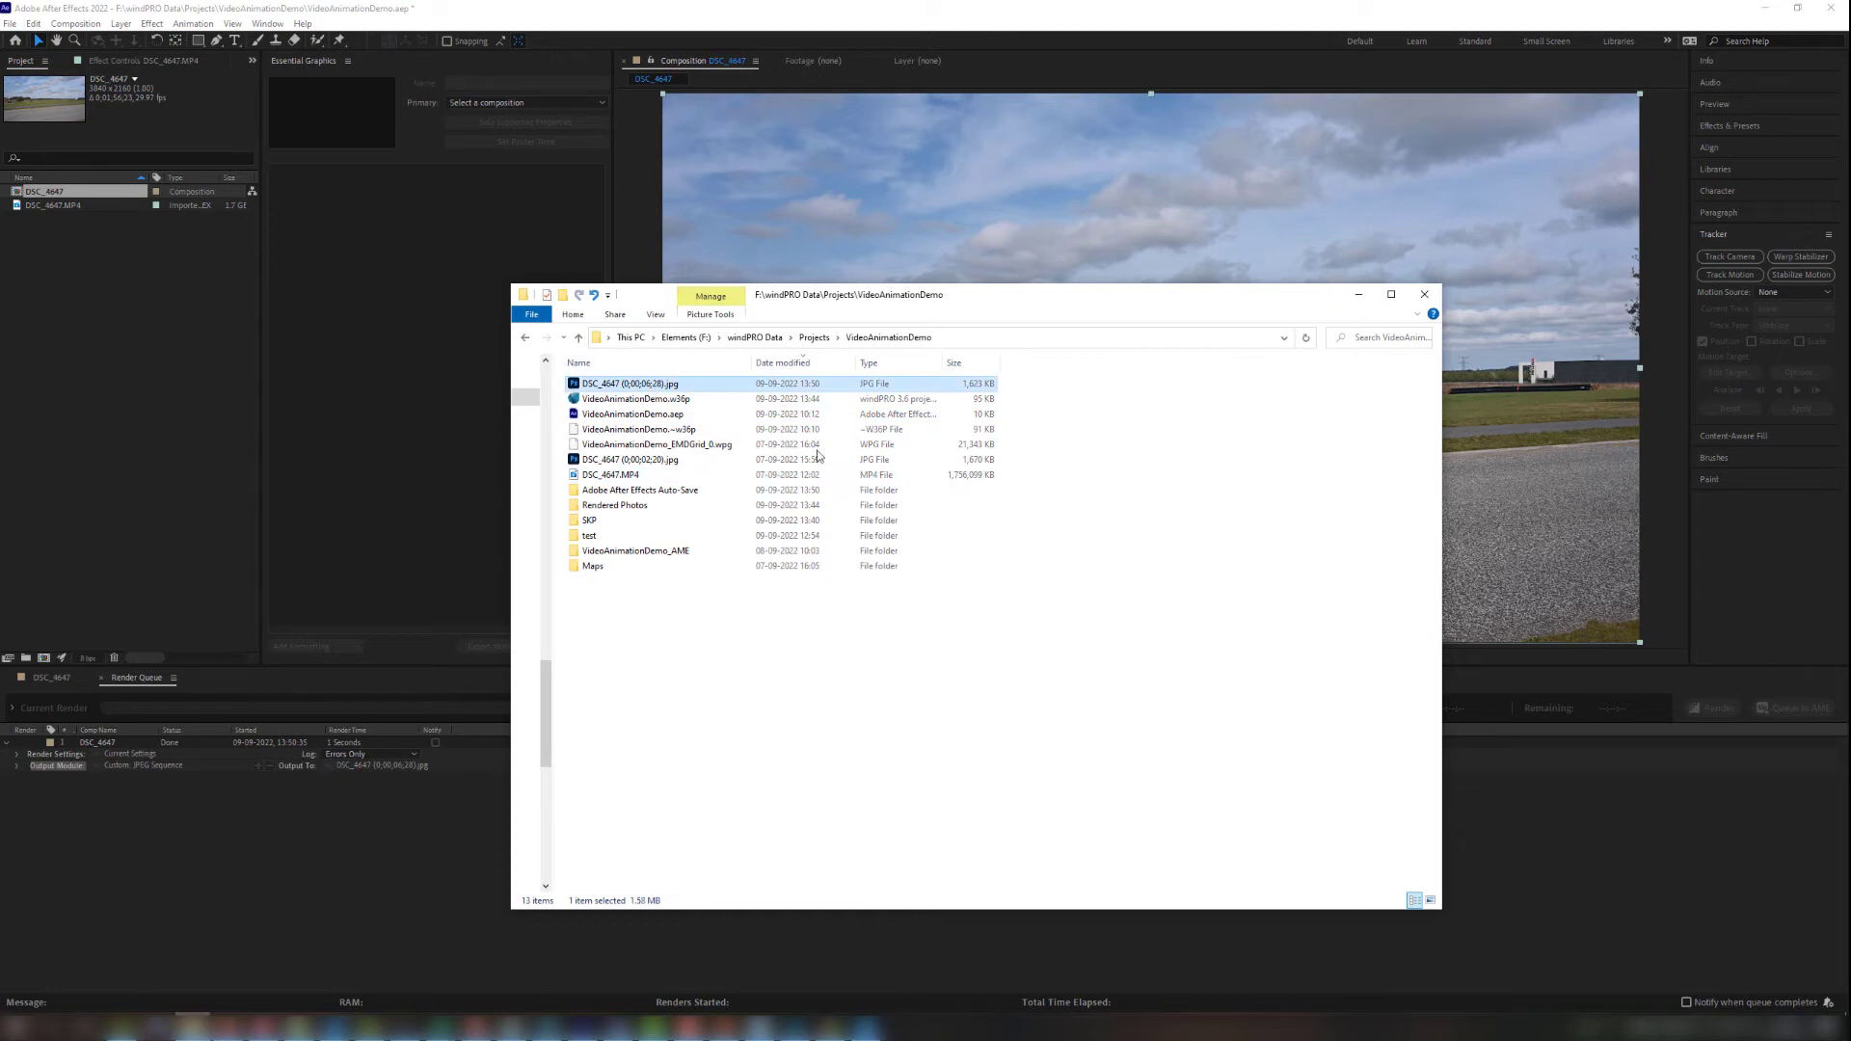
{"action": "left_click", "coordinate": [617, 460]}
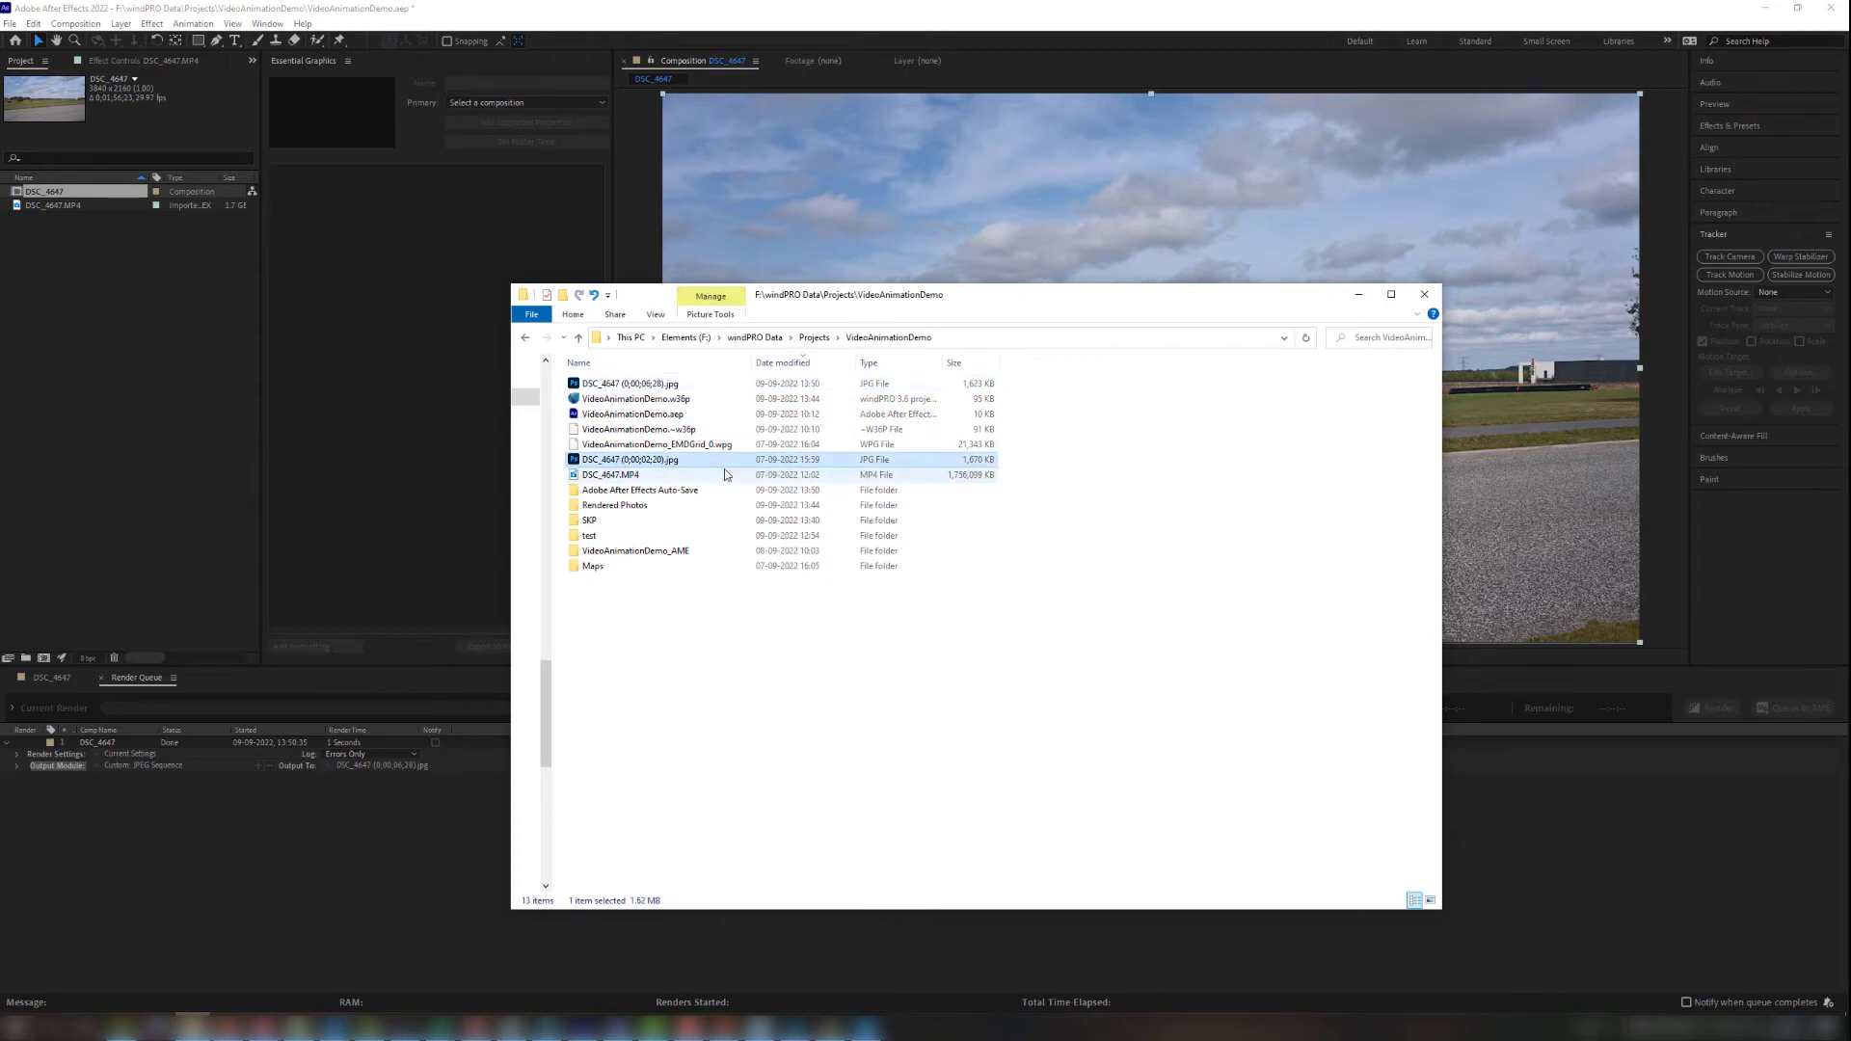
{"action": "left_click", "coordinate": [1360, 296]}
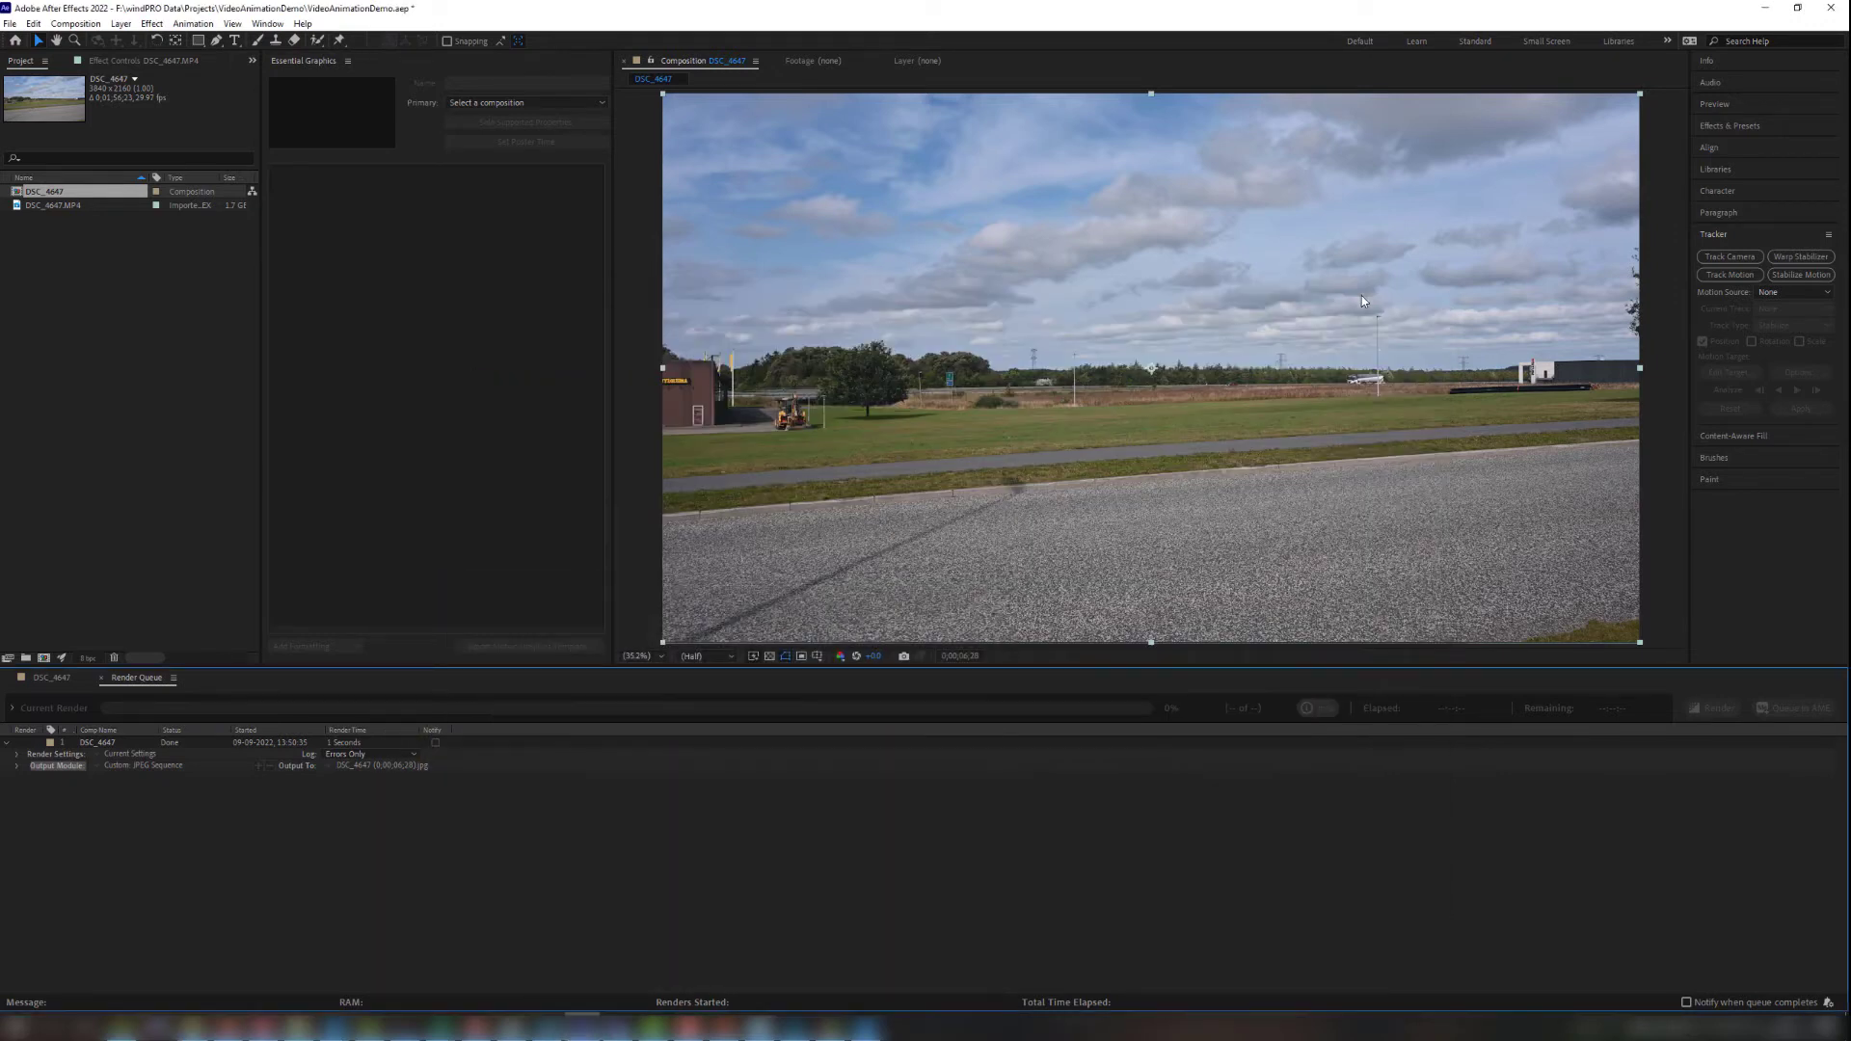
Switch to windPRO and examine the wind turbines, their tower bases and the erased foreground areas in the DSC_4647 photomontage
{"action": "key", "text": "alt+Tab"}
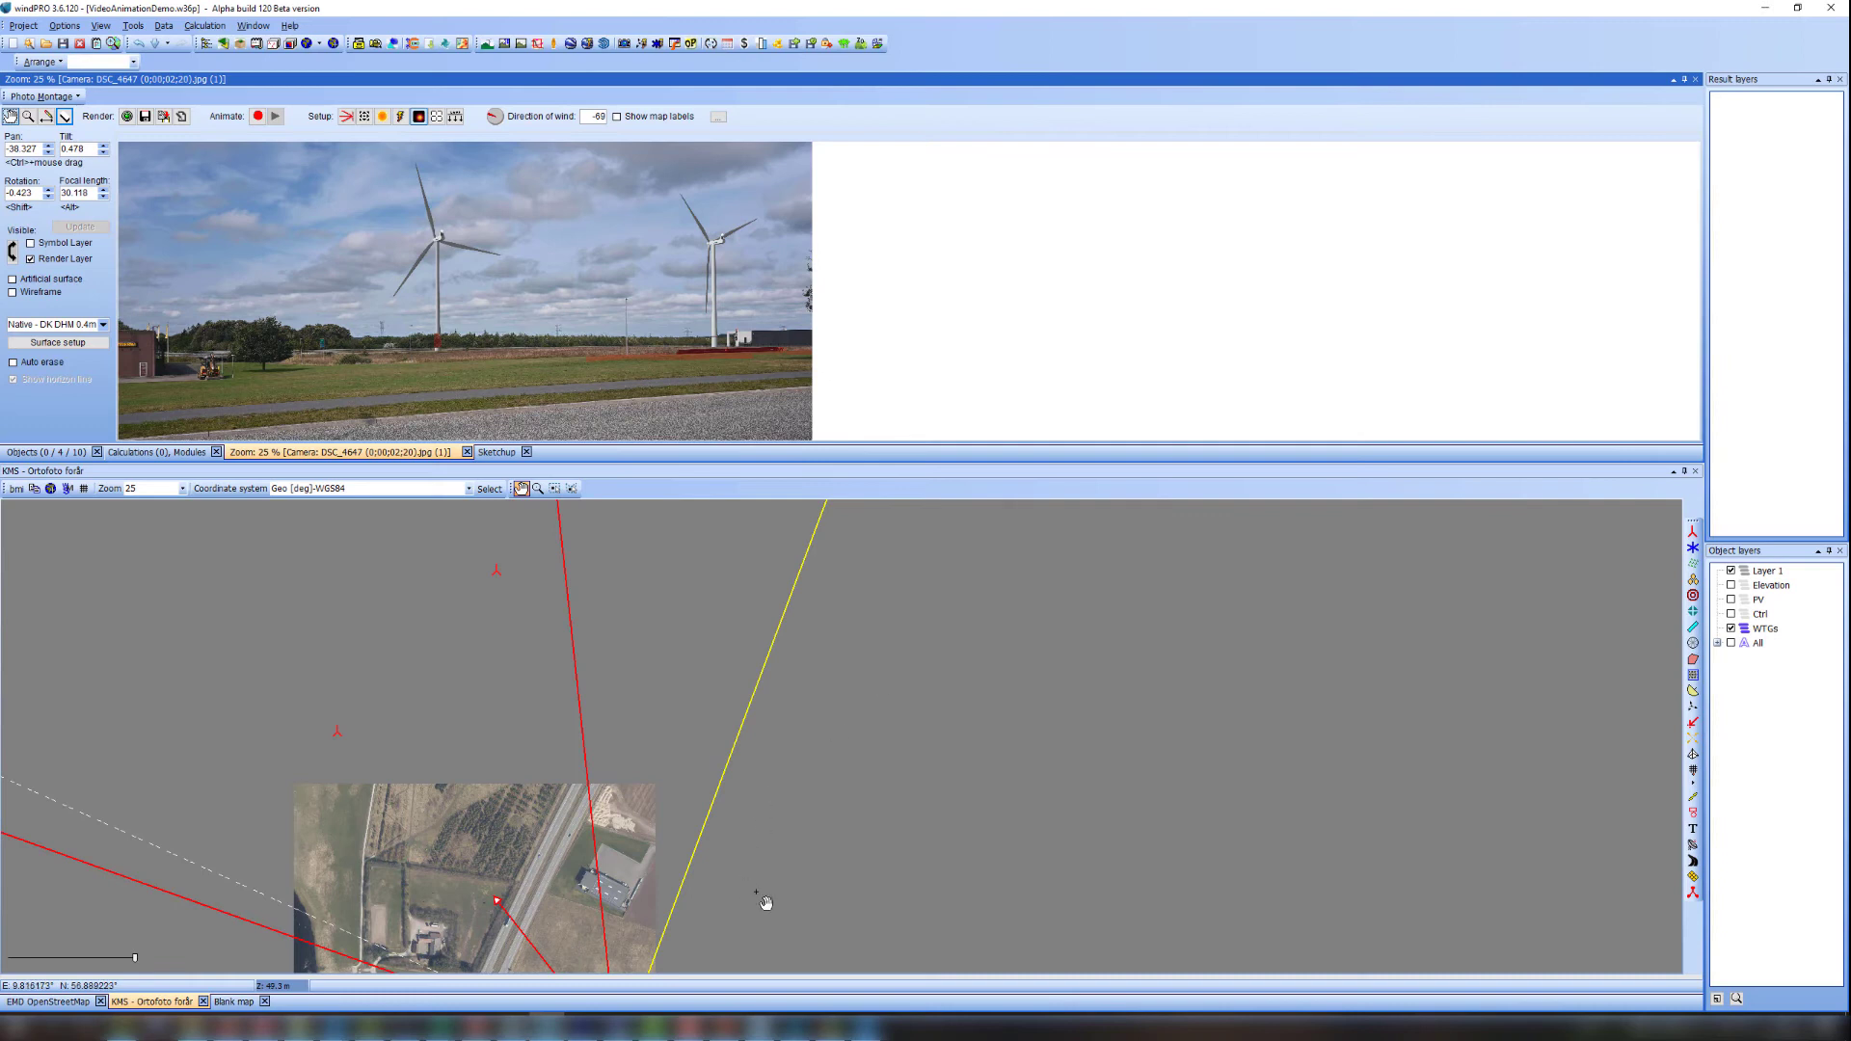
{"action": "left_click_drag", "start_coordinate": [764, 900], "coordinate": [822, 783]}
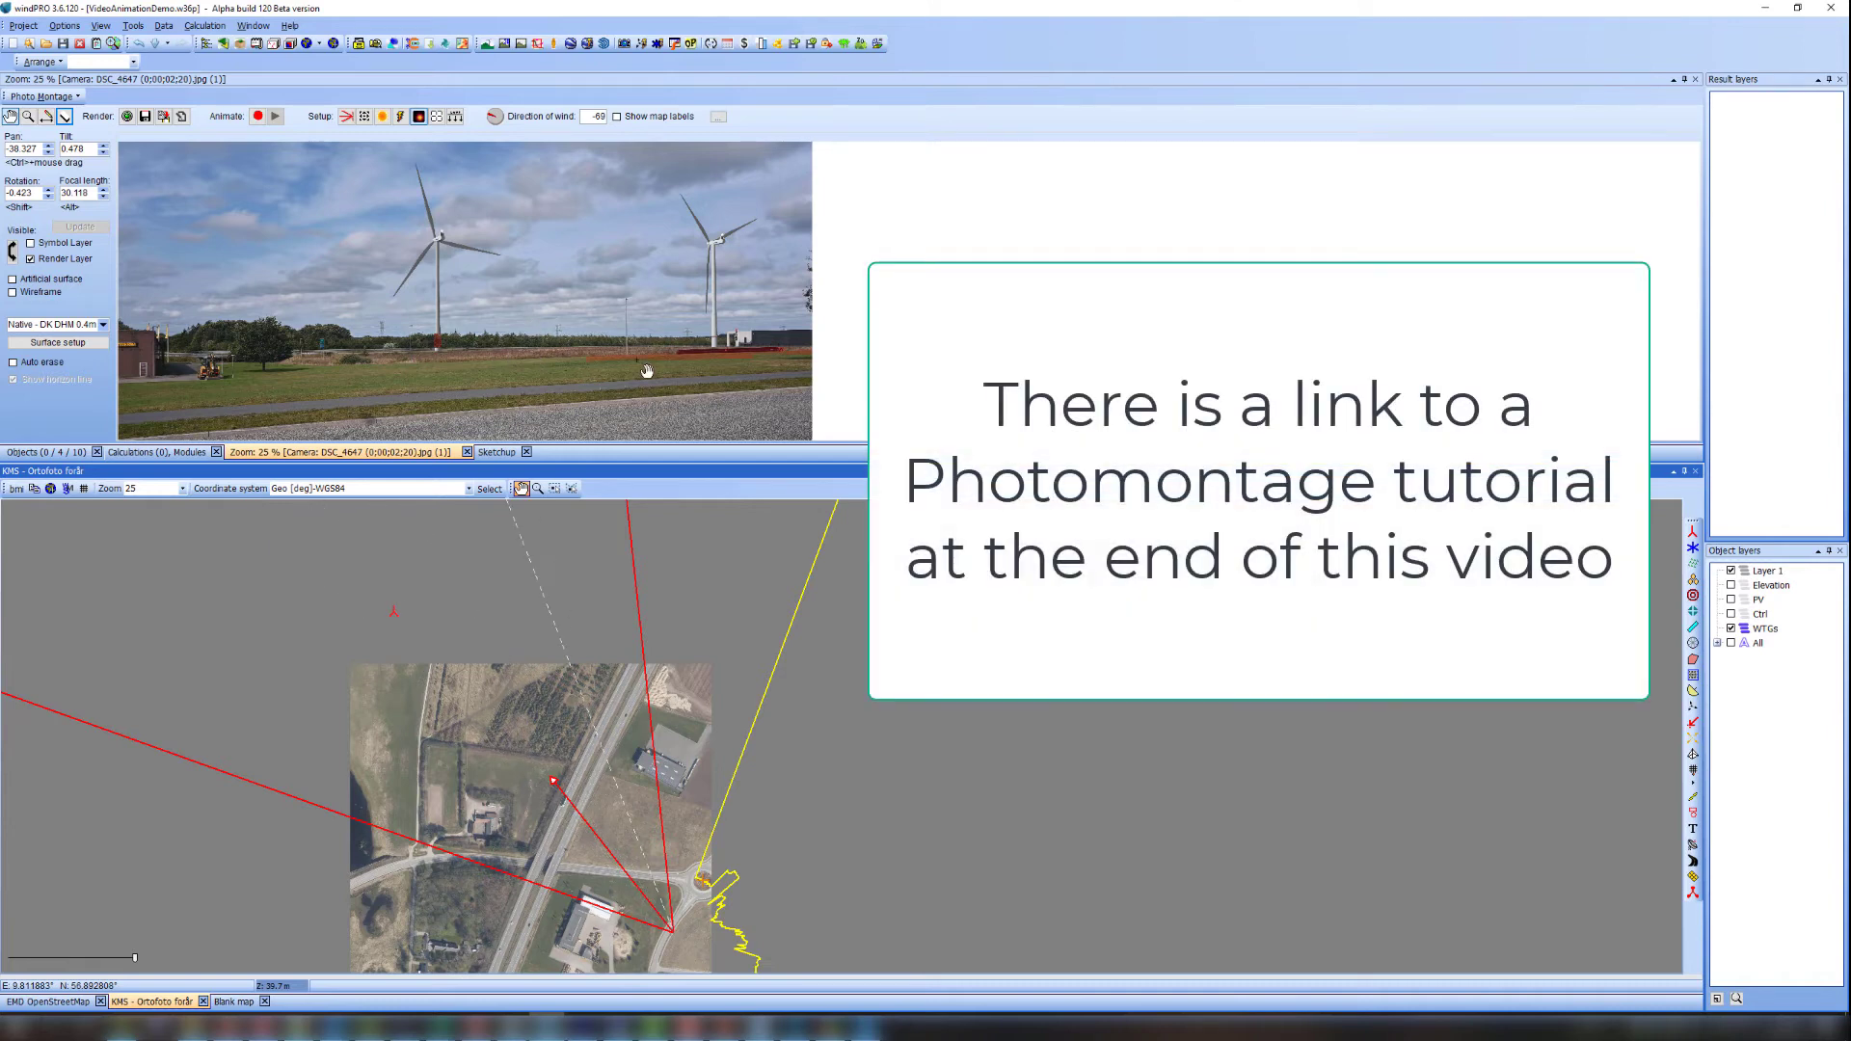
{"action": "scroll", "coordinate": [647, 371], "scroll_direction": "up", "scroll_amount": 1}
{"action": "scroll", "coordinate": [647, 371], "scroll_direction": "up", "scroll_amount": 1}
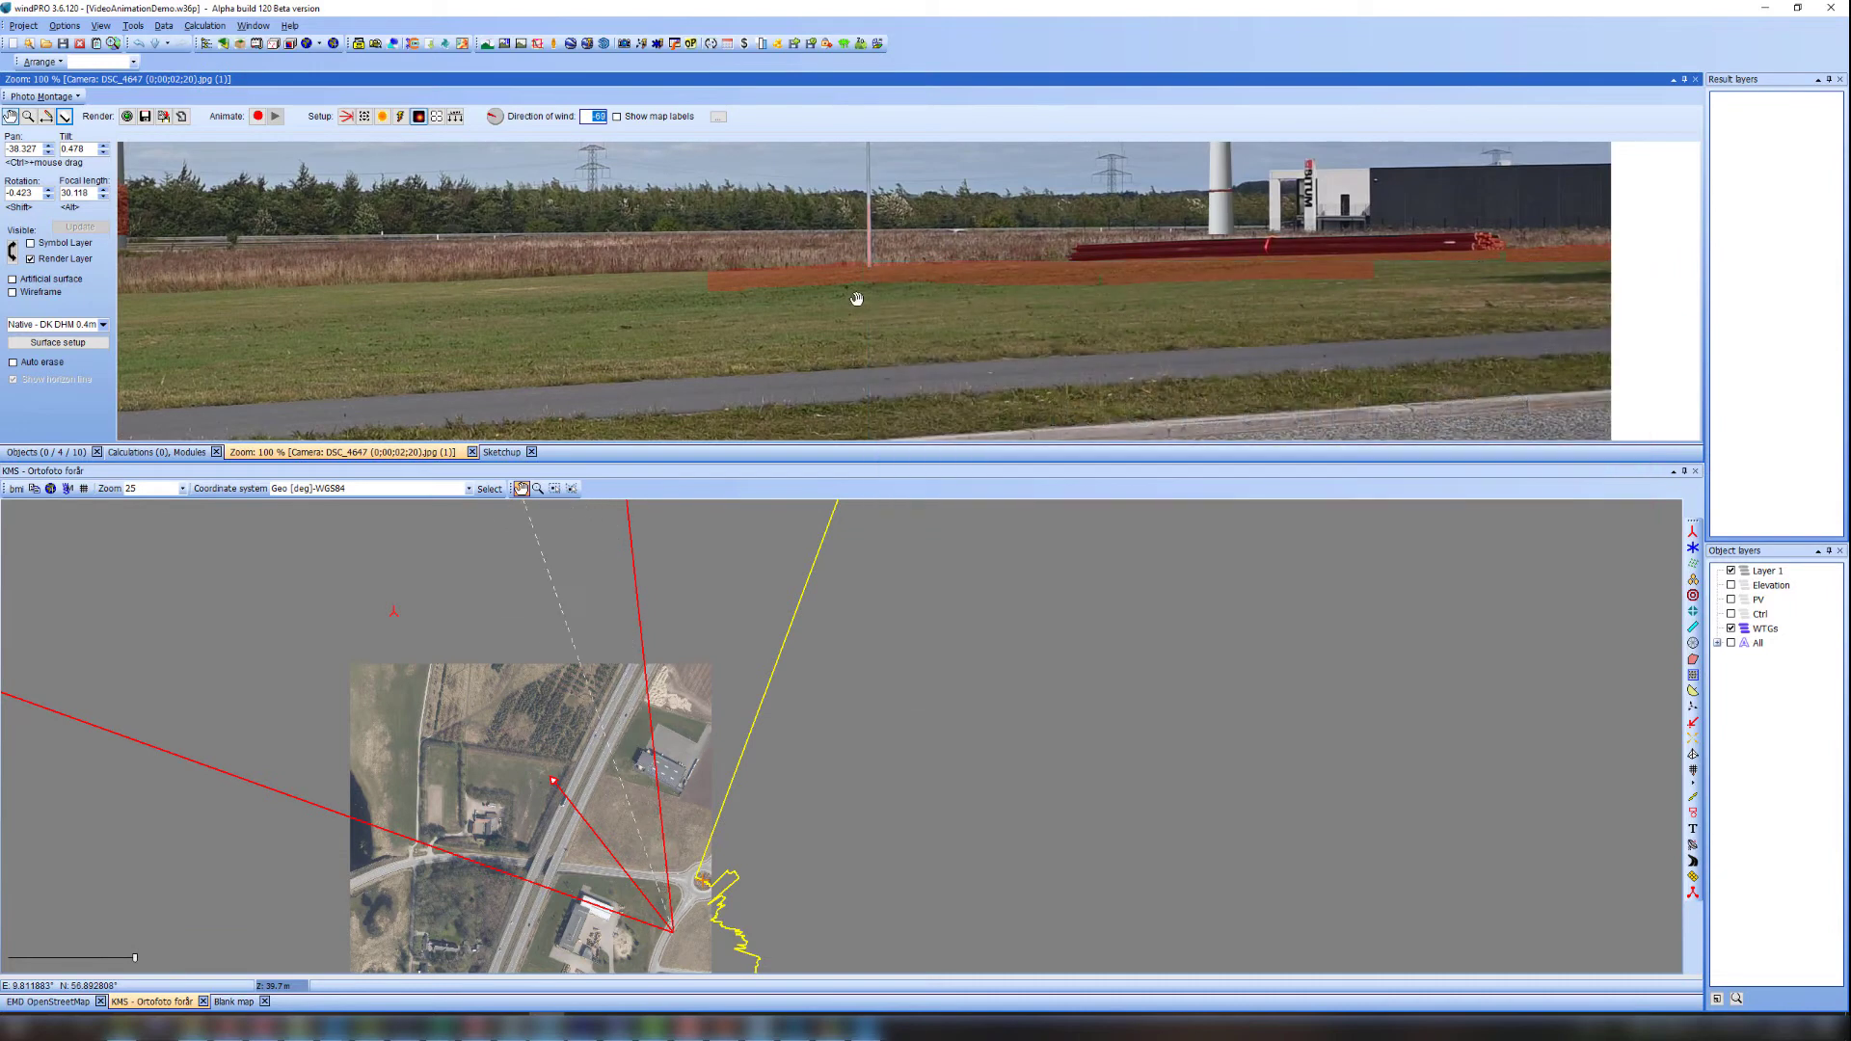
{"action": "left_click_drag", "start_coordinate": [672, 297], "coordinate": [848, 363]}
{"action": "left_click_drag", "start_coordinate": [350, 297], "coordinate": [562, 312]}
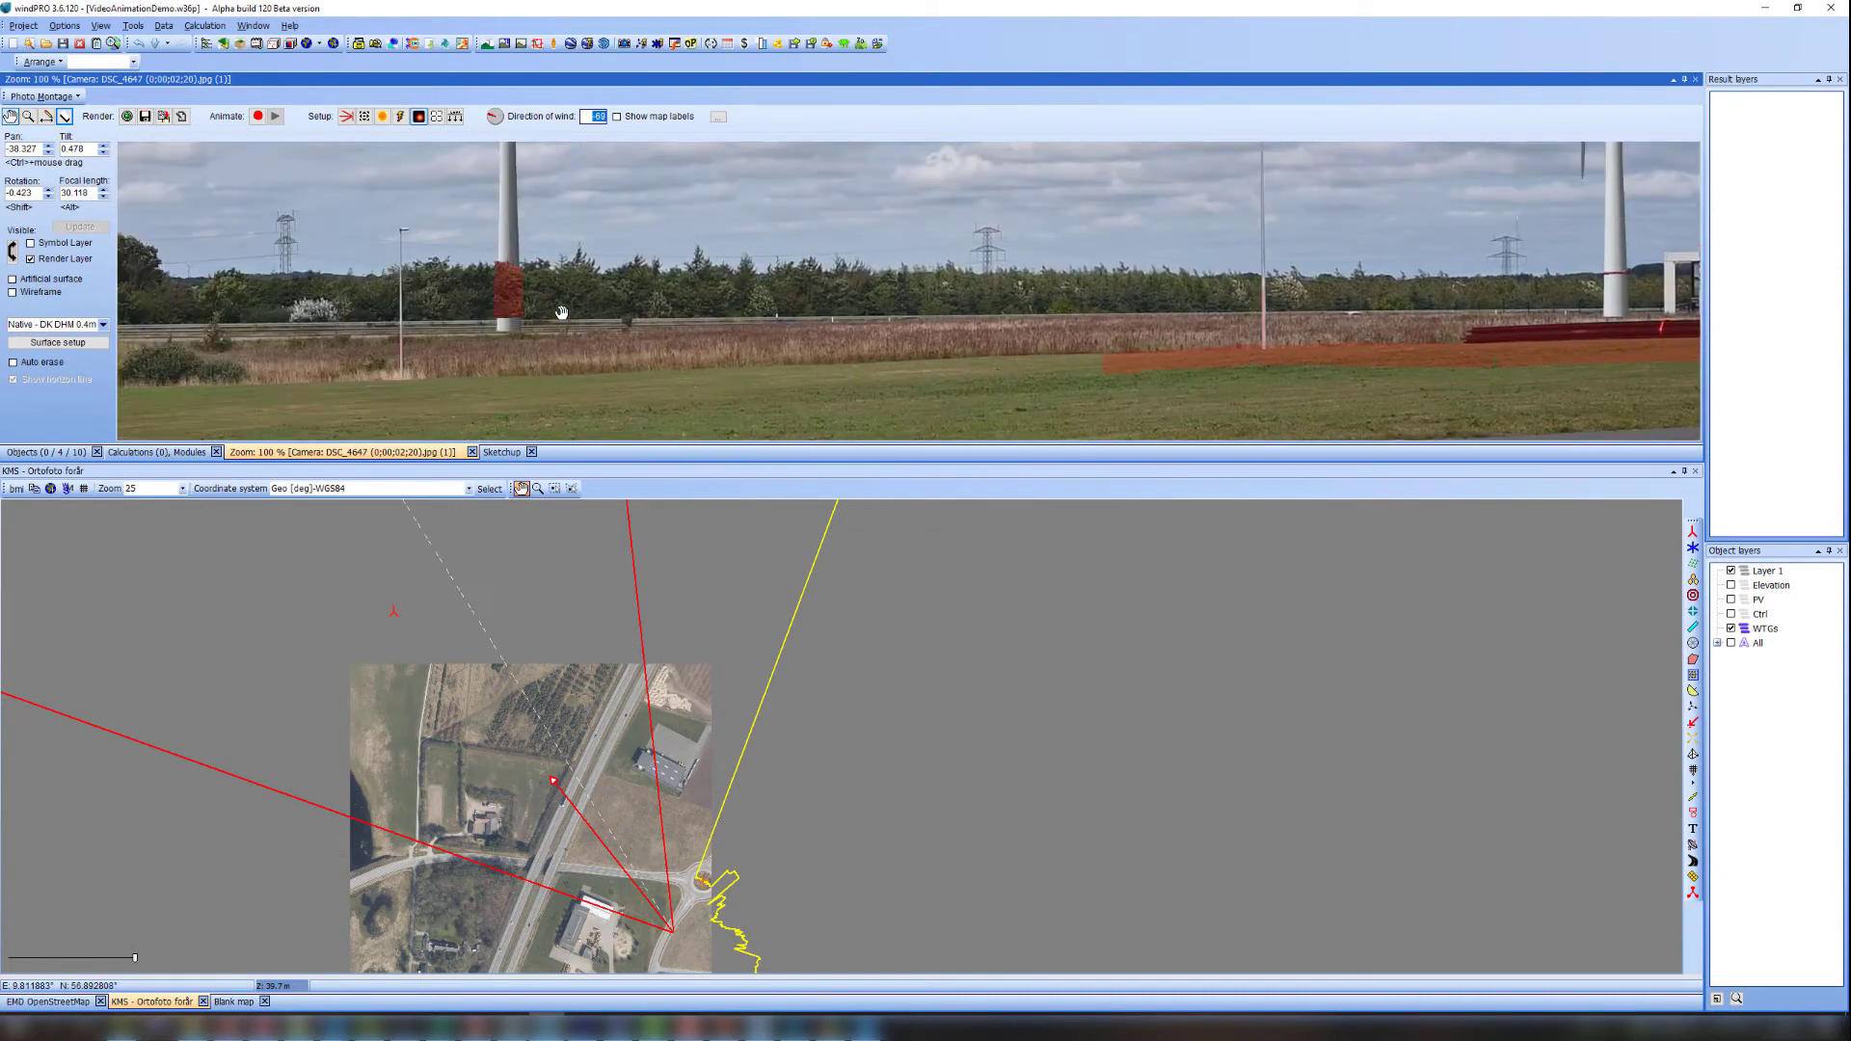
{"action": "scroll", "coordinate": [676, 389], "scroll_direction": "down", "scroll_amount": 1}
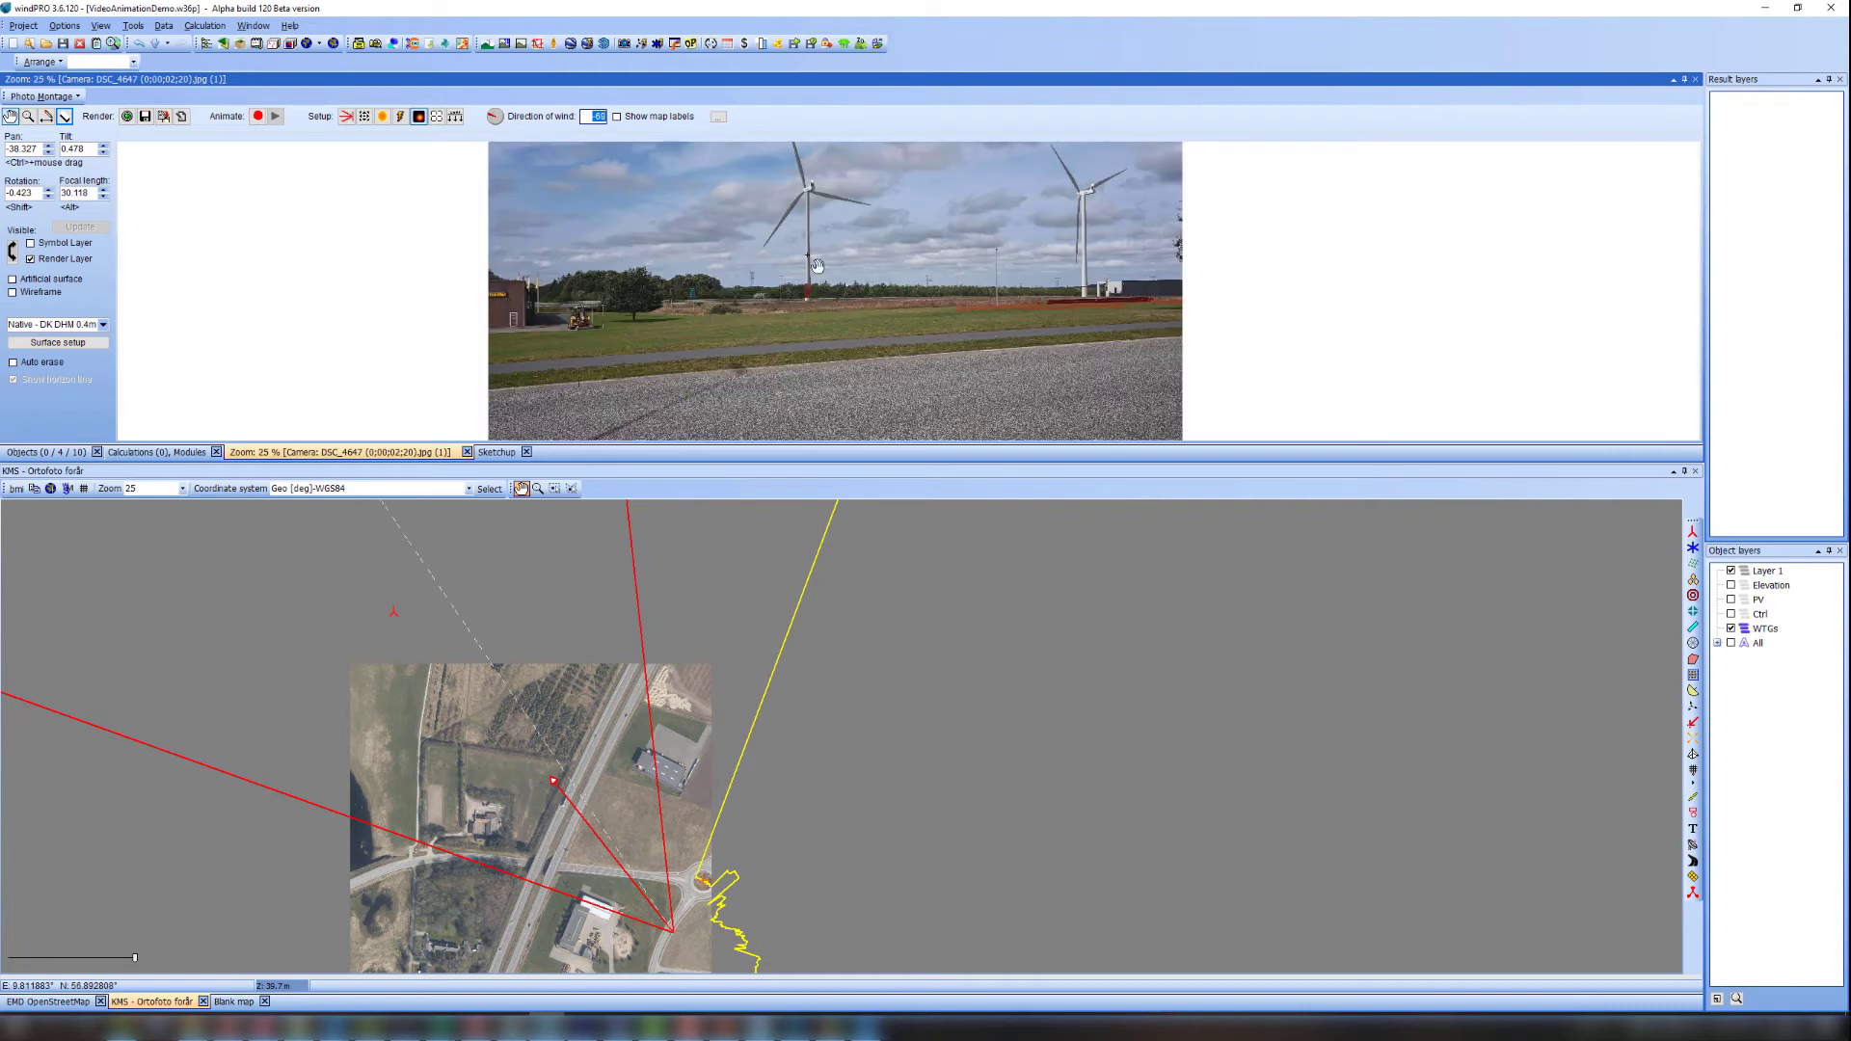
{"action": "scroll", "coordinate": [720, 229], "scroll_direction": "up", "scroll_amount": 2}
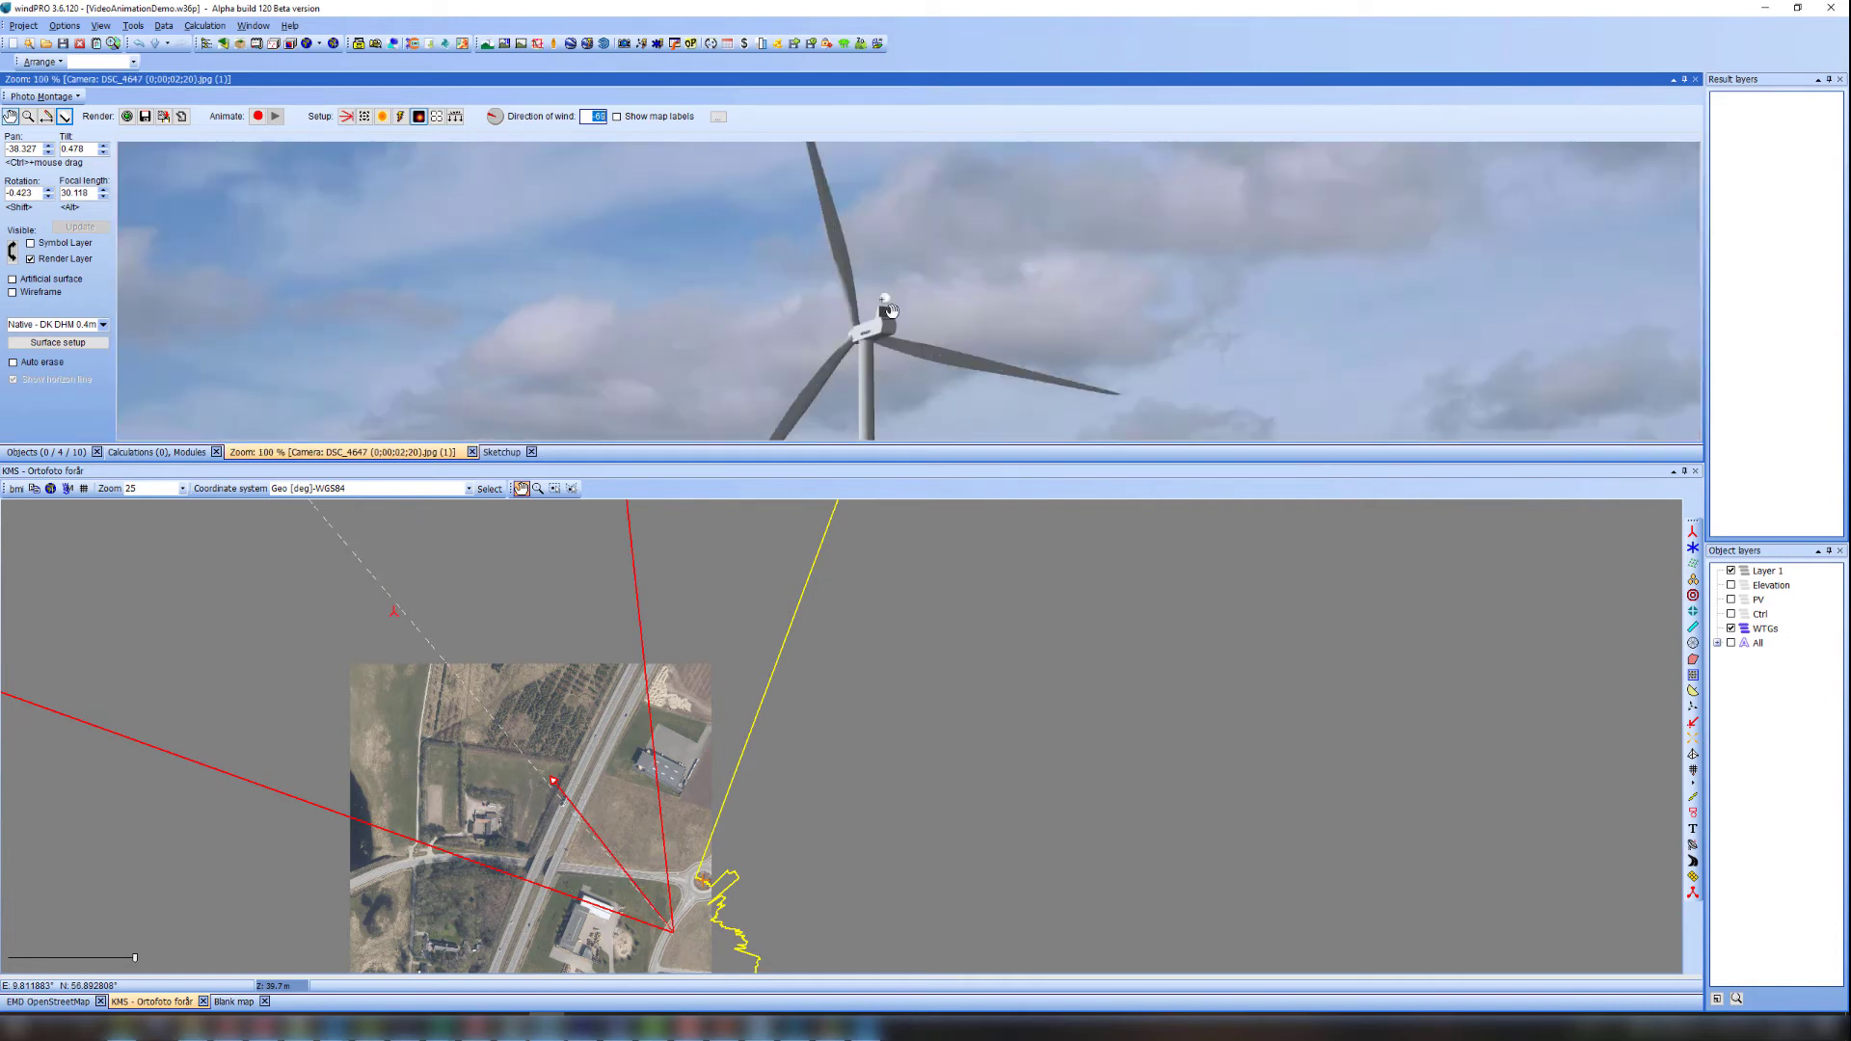
{"action": "scroll", "coordinate": [889, 310], "scroll_direction": "down", "scroll_amount": 2}
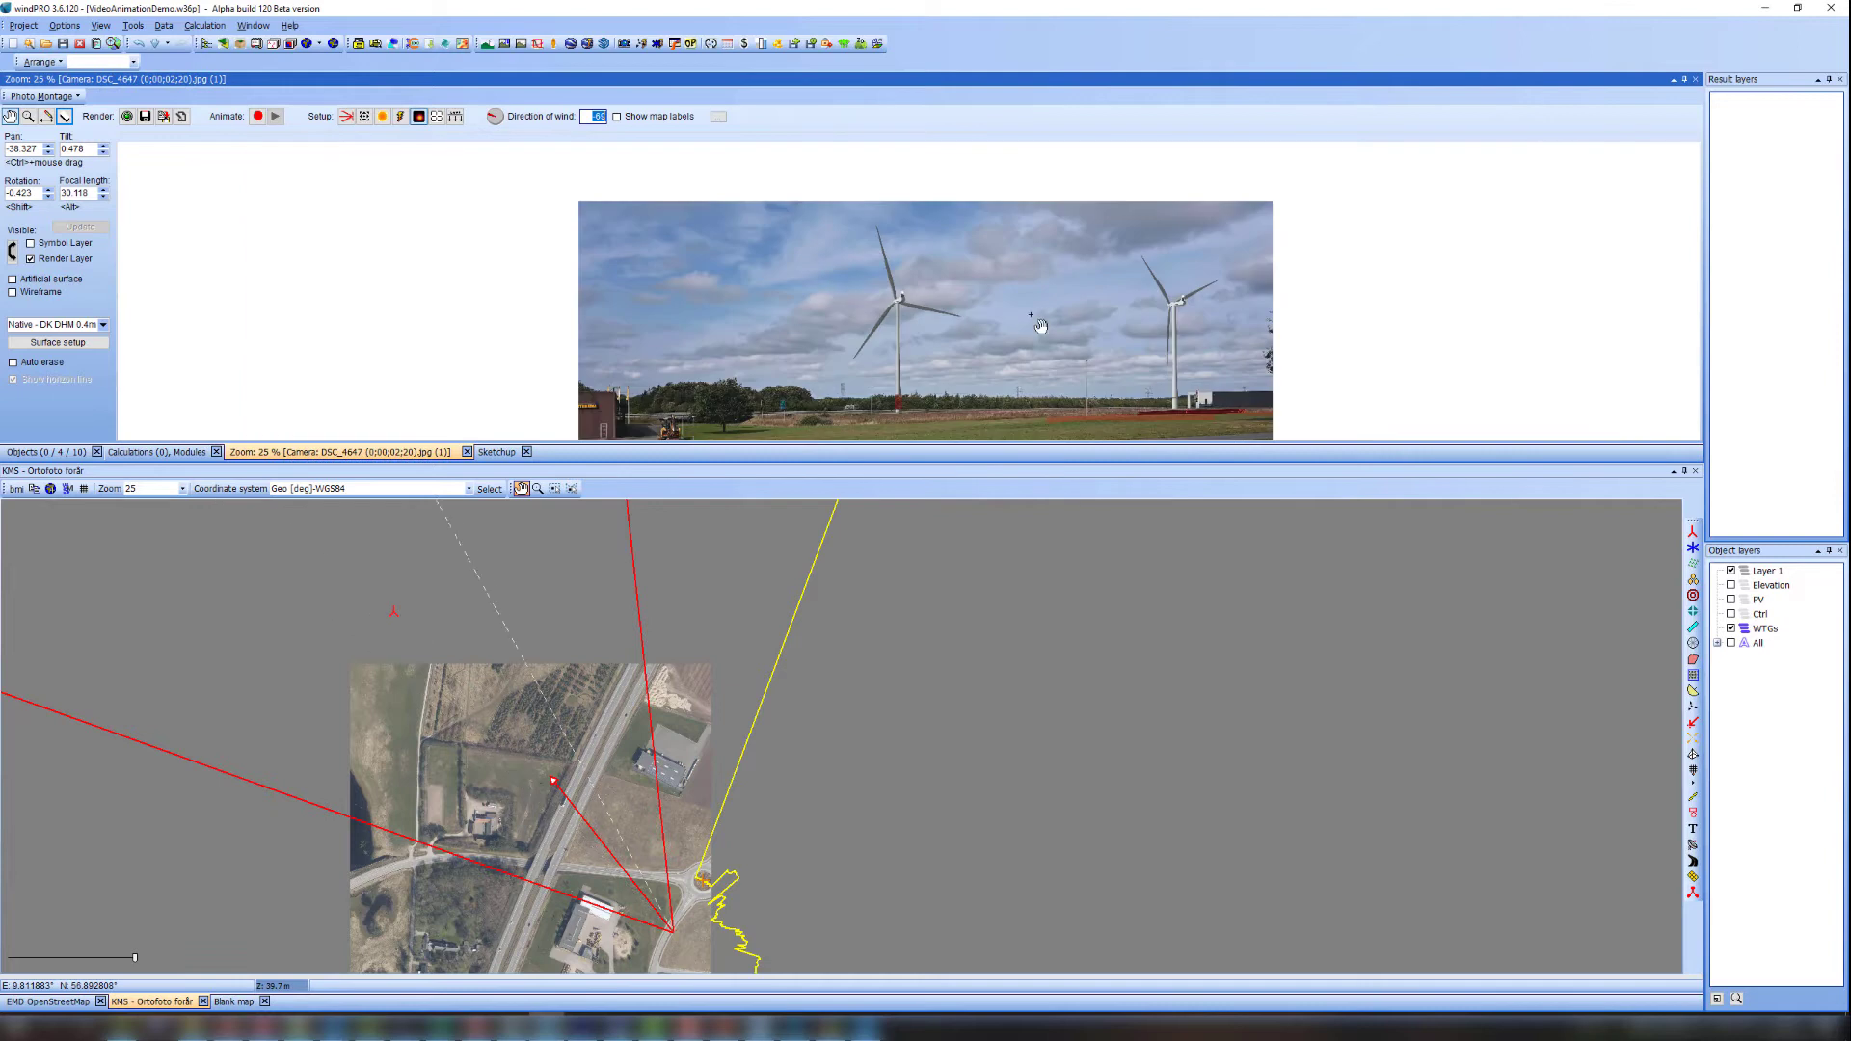
{"action": "left_click_drag", "start_coordinate": [1040, 326], "coordinate": [646, 280]}
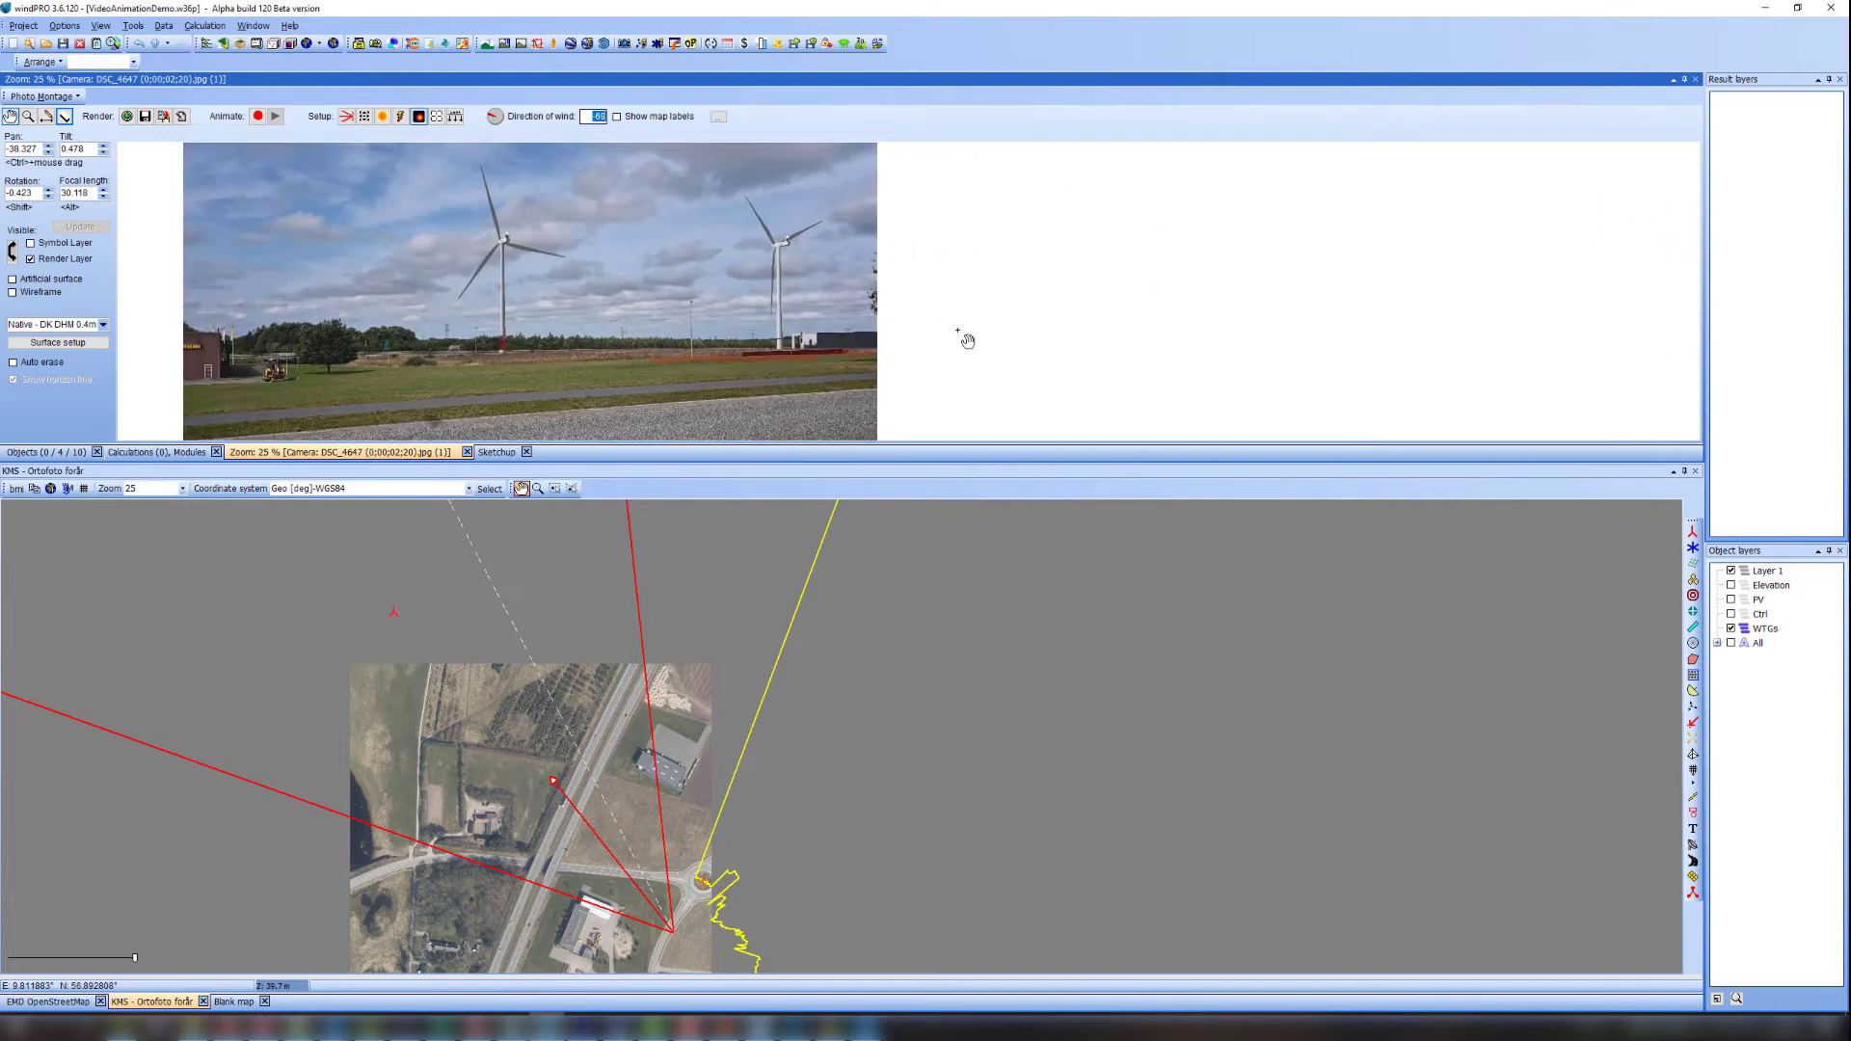
Turn on the PV object layer and render the photomontage with the solar panels
{"action": "left_click", "coordinate": [1730, 599]}
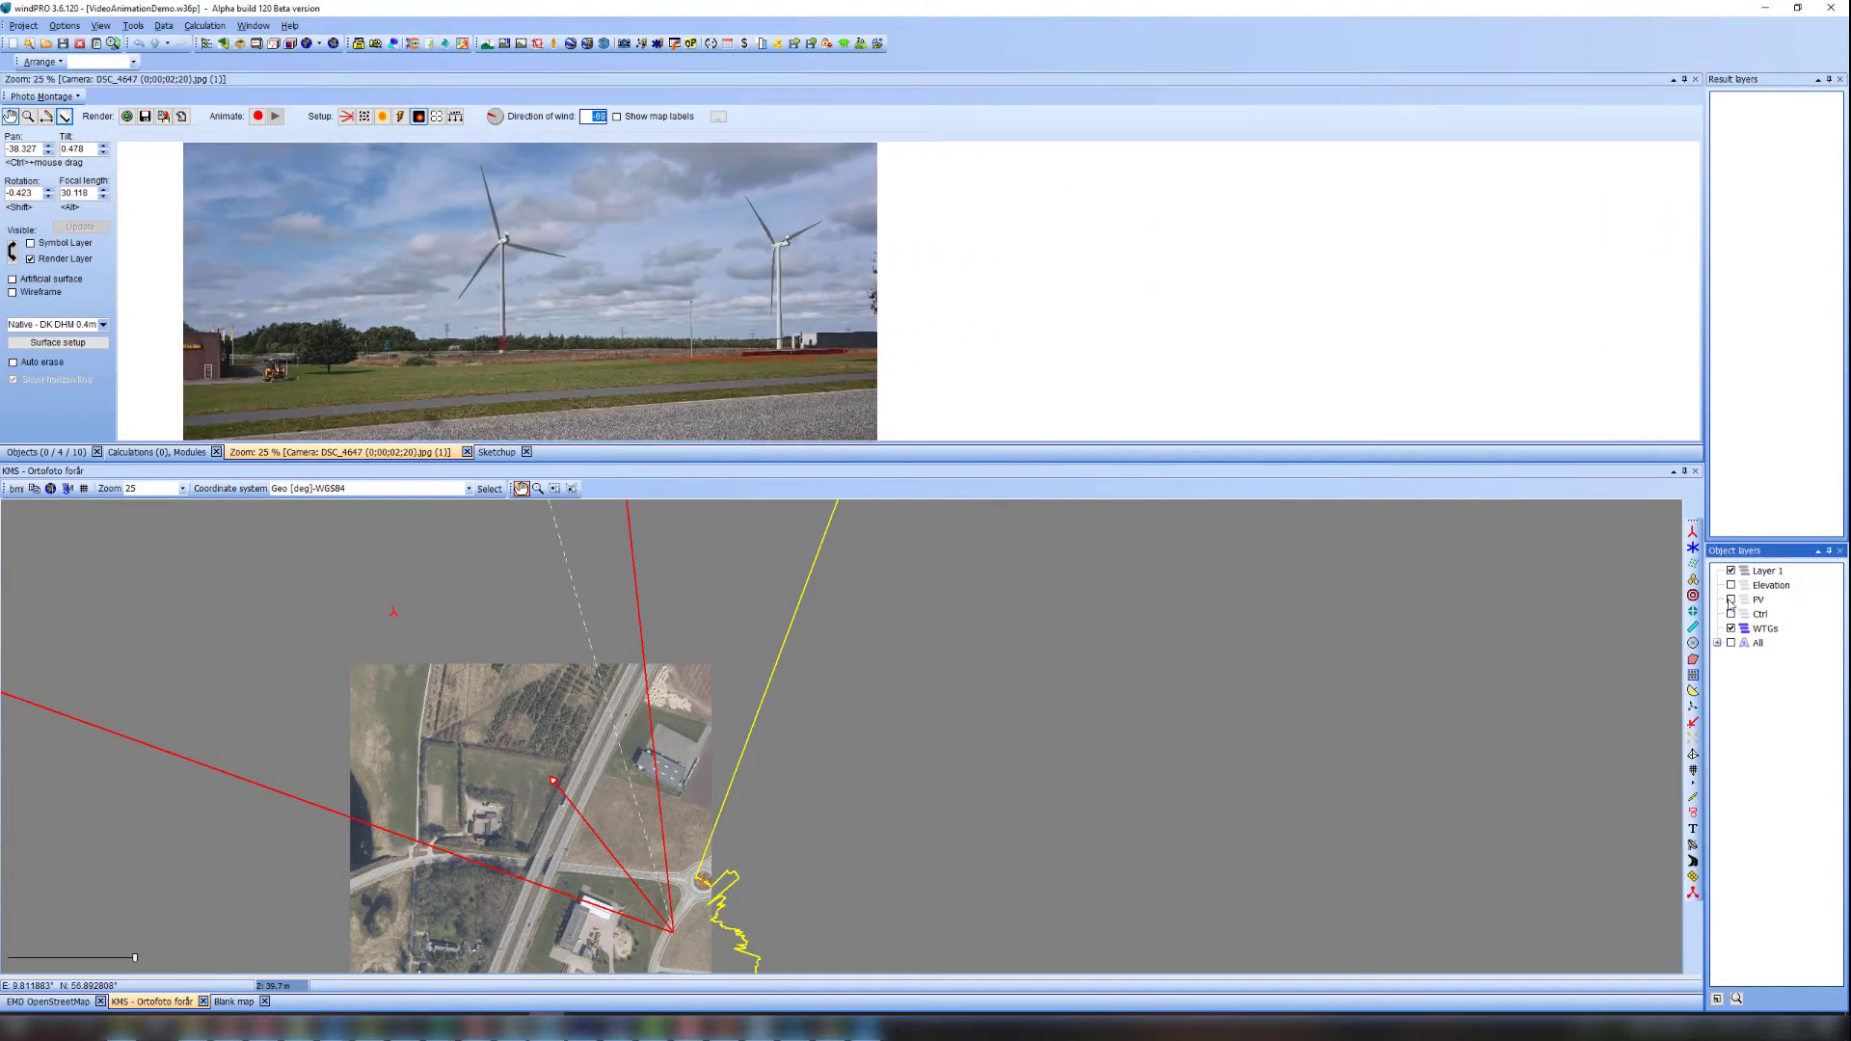
{"action": "left_click", "coordinate": [127, 116]}
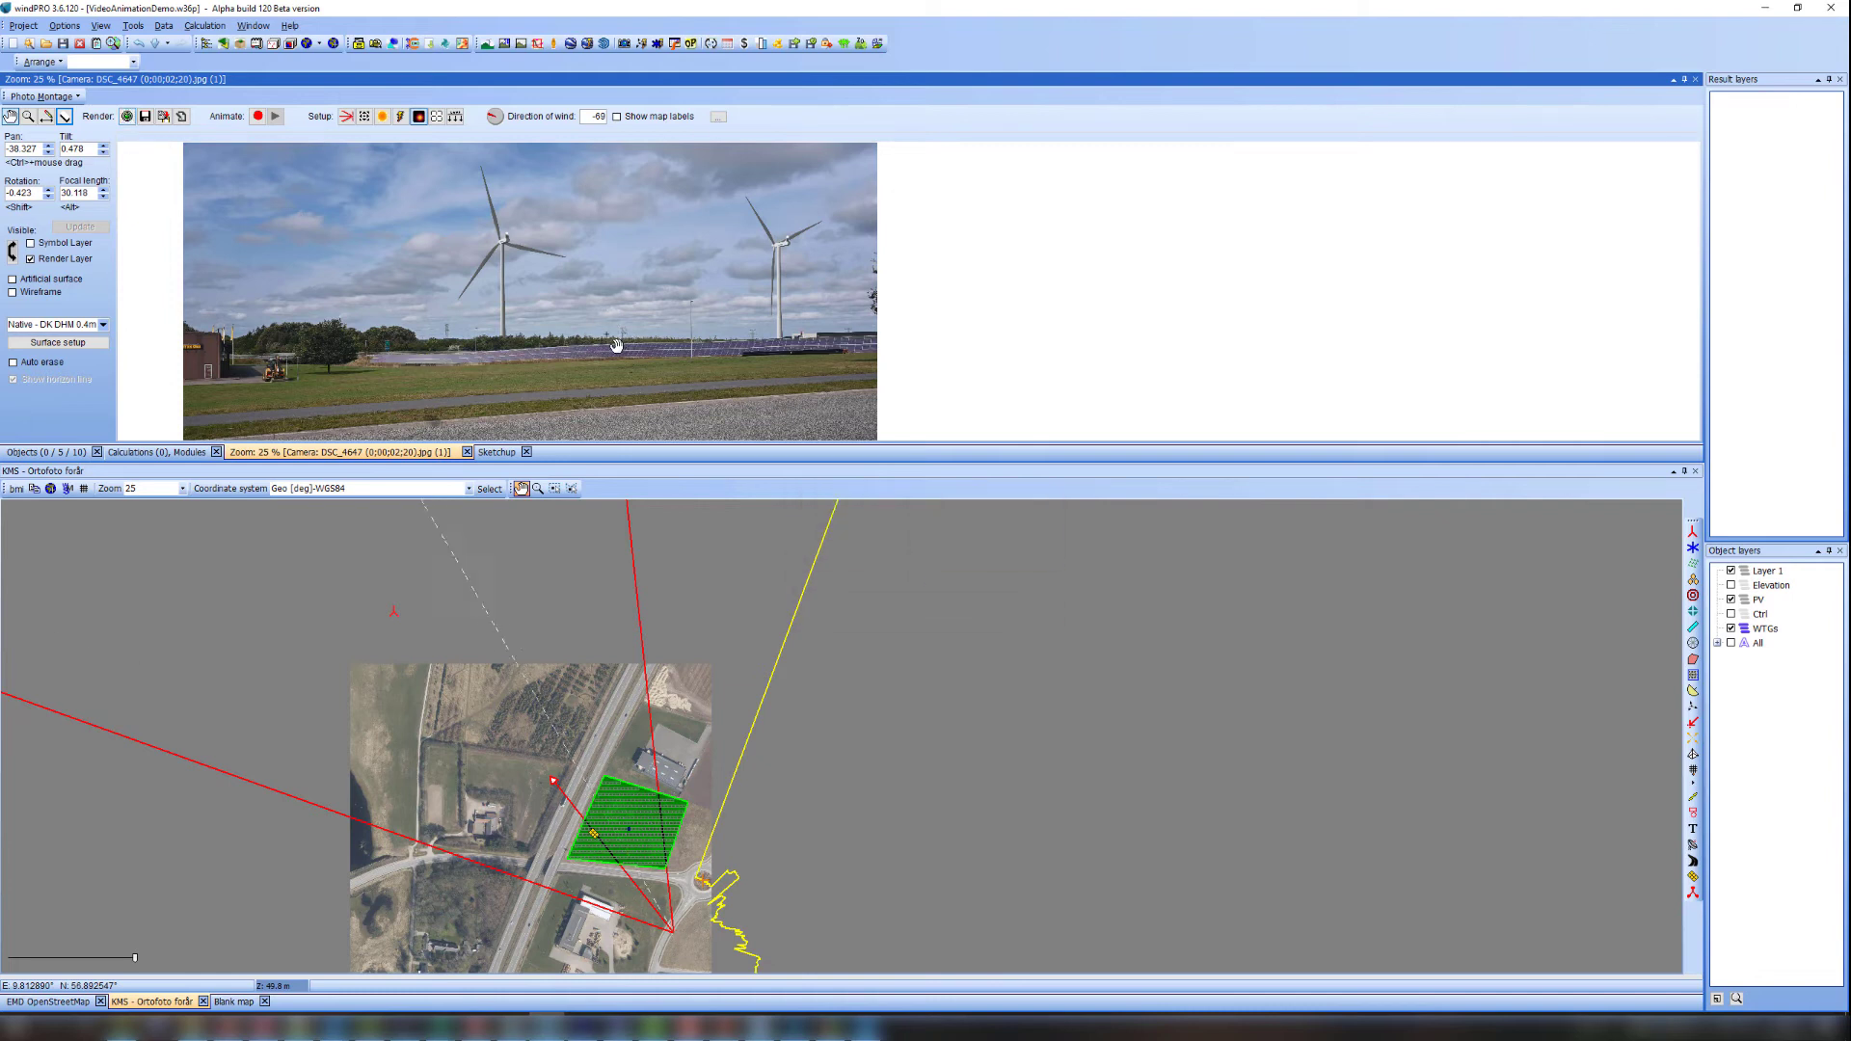
Examine the rendered solar panels and wind turbines against the field, treeline and light poles in the photomontage
{"action": "scroll", "coordinate": [536, 330], "scroll_direction": "up", "scroll_amount": 2}
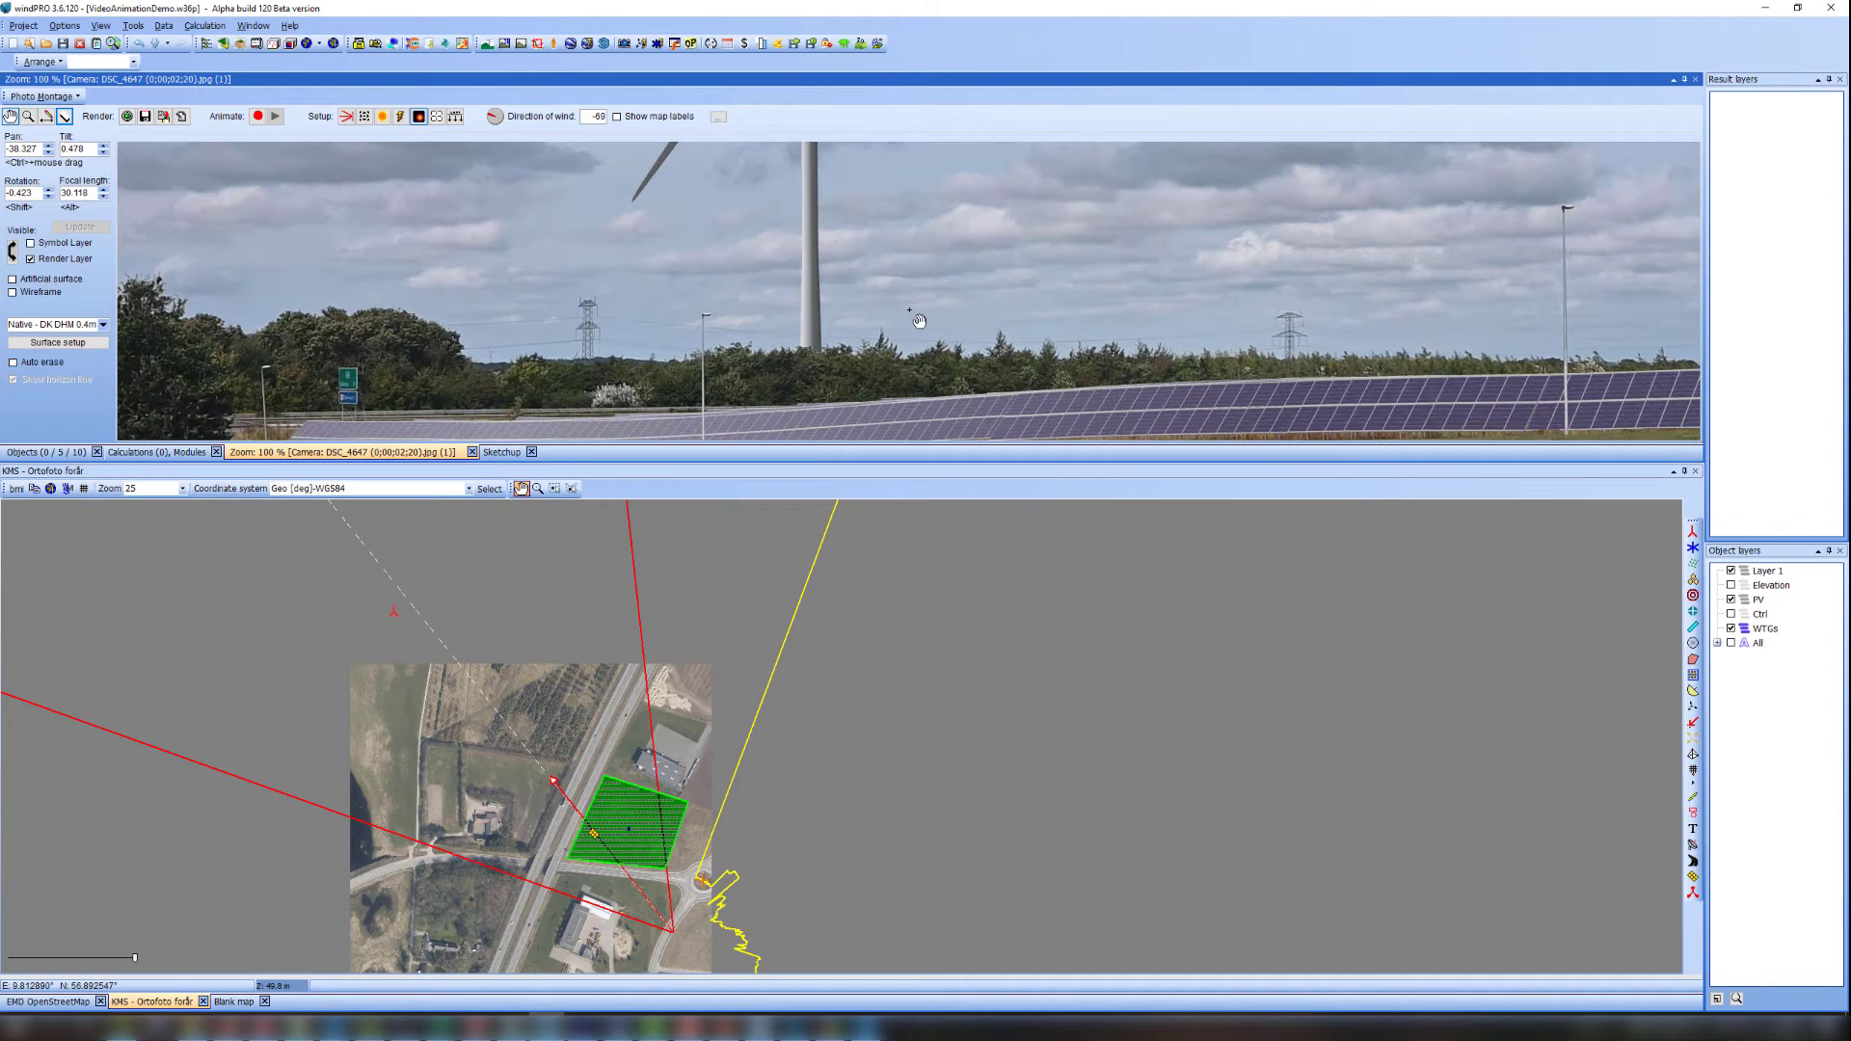
{"action": "left_click_drag", "start_coordinate": [918, 321], "coordinate": [1026, 176]}
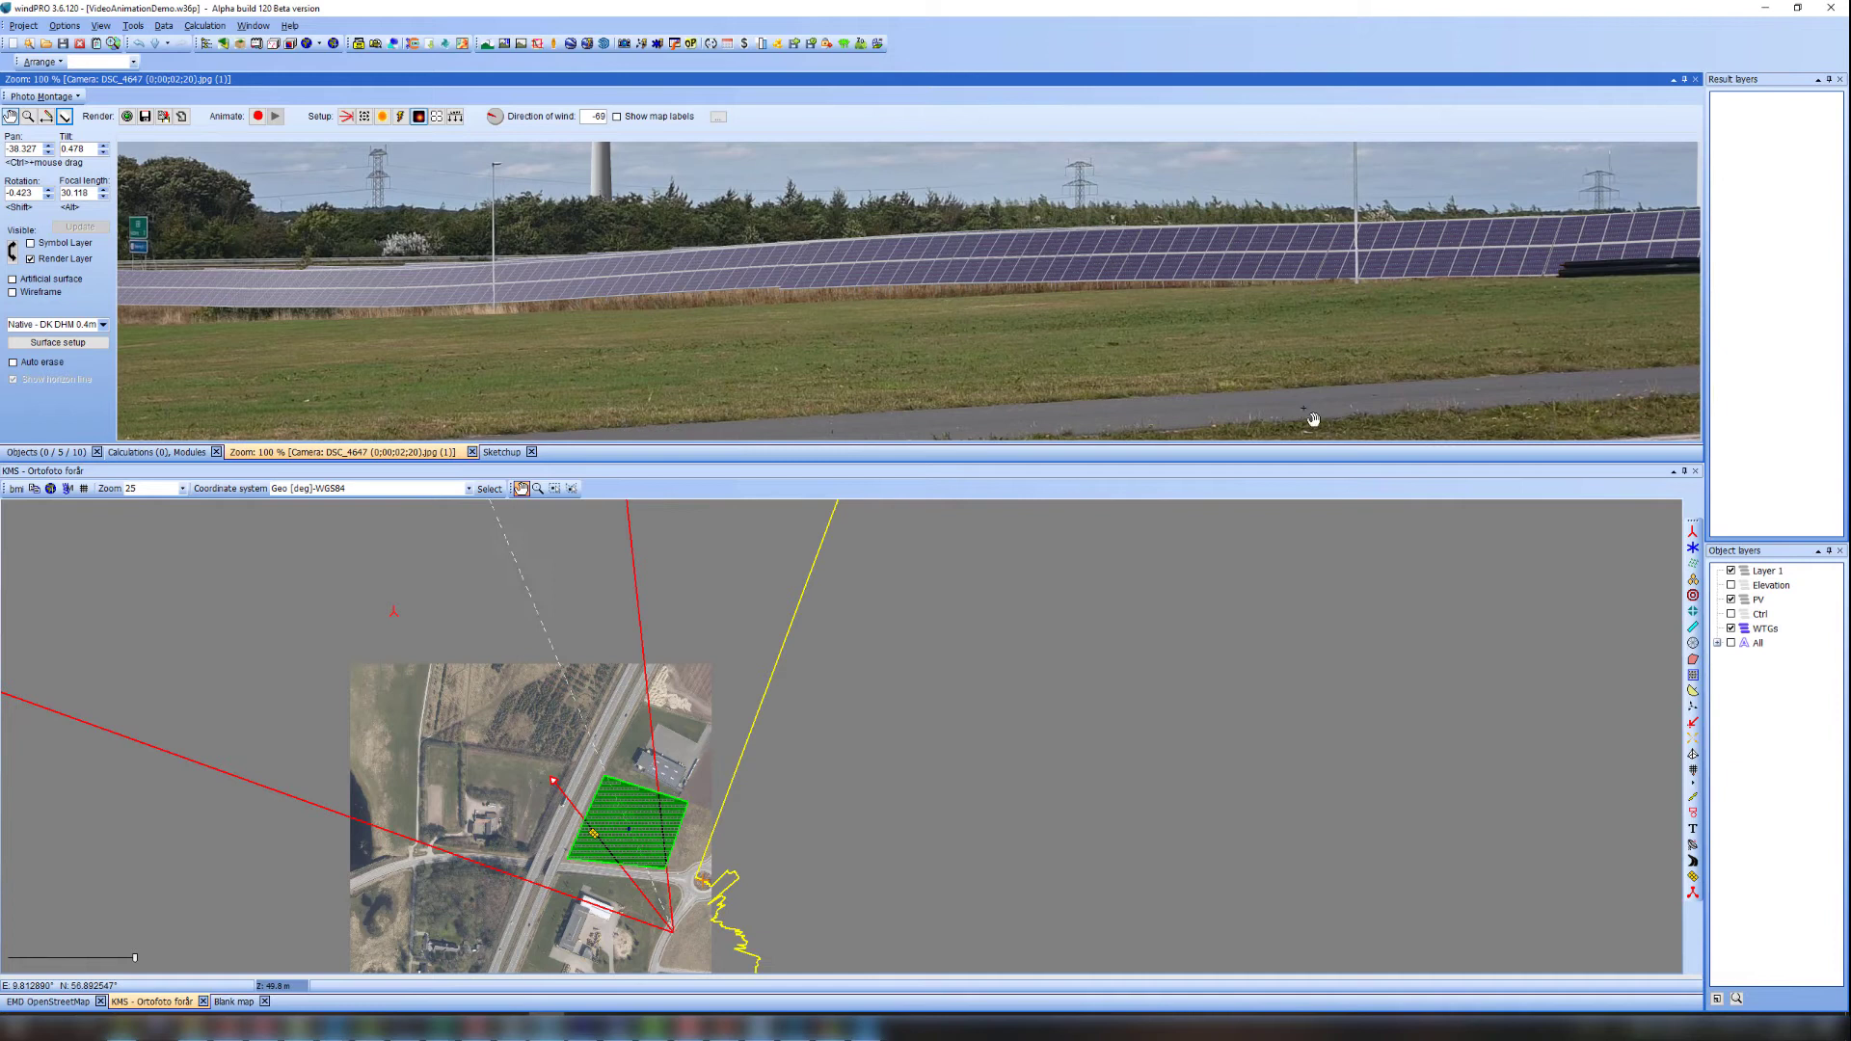
{"action": "scroll", "coordinate": [1396, 205], "scroll_direction": "up", "scroll_amount": 5}
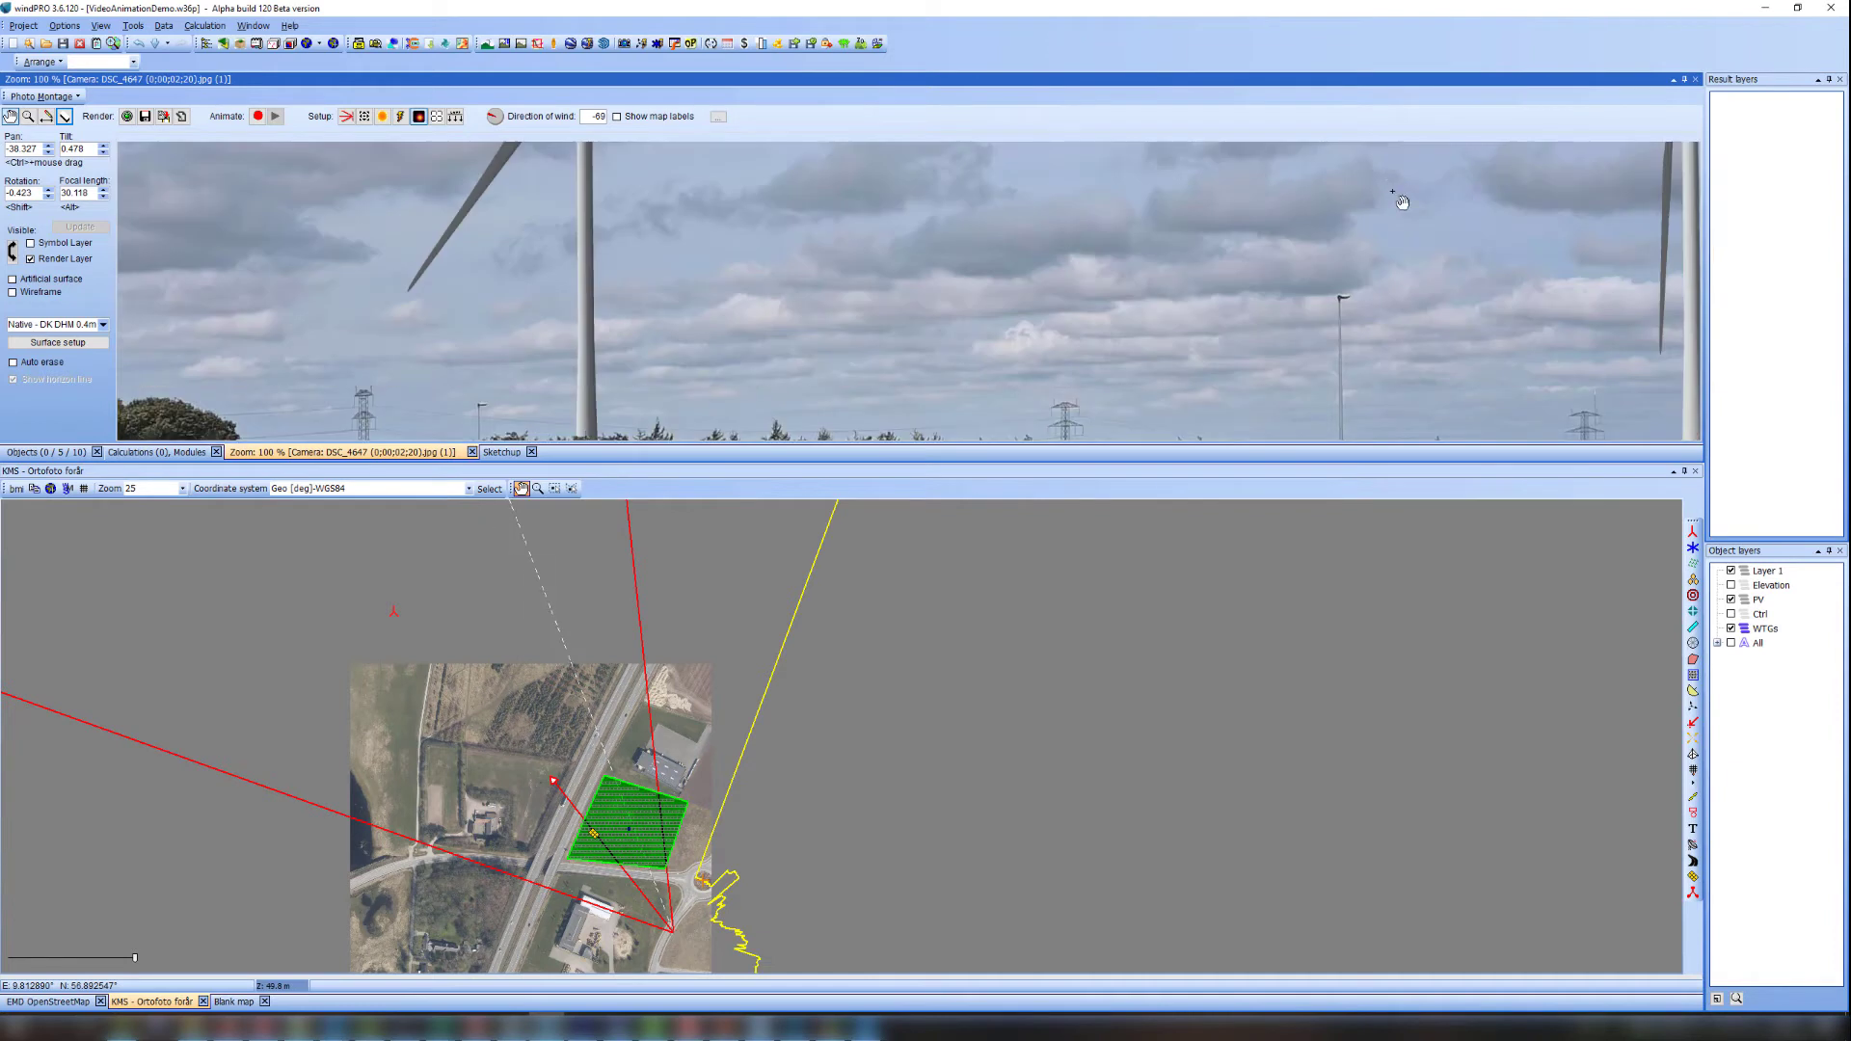
{"action": "scroll", "coordinate": [964, 318], "scroll_direction": "down", "scroll_amount": 3}
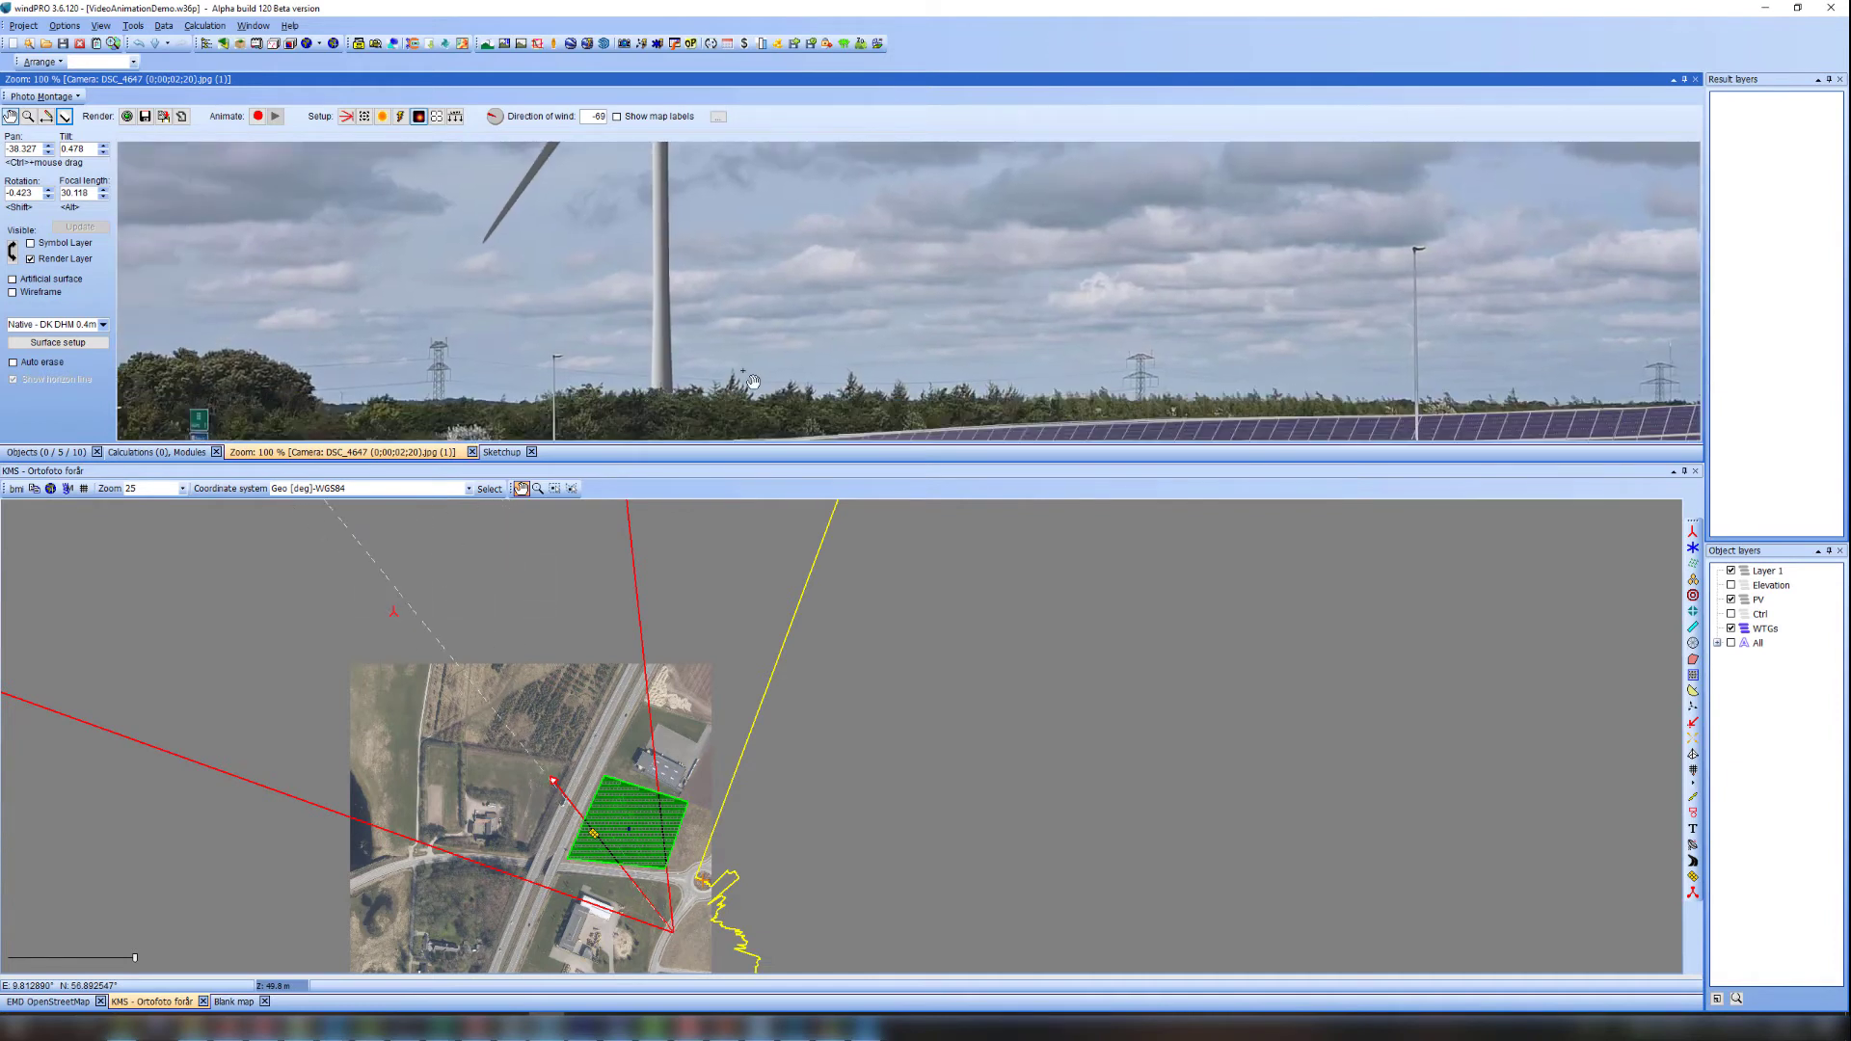
{"action": "scroll", "coordinate": [757, 379], "scroll_direction": "down", "scroll_amount": 1}
{"action": "left_click_drag", "start_coordinate": [881, 286], "coordinate": [815, 355]}
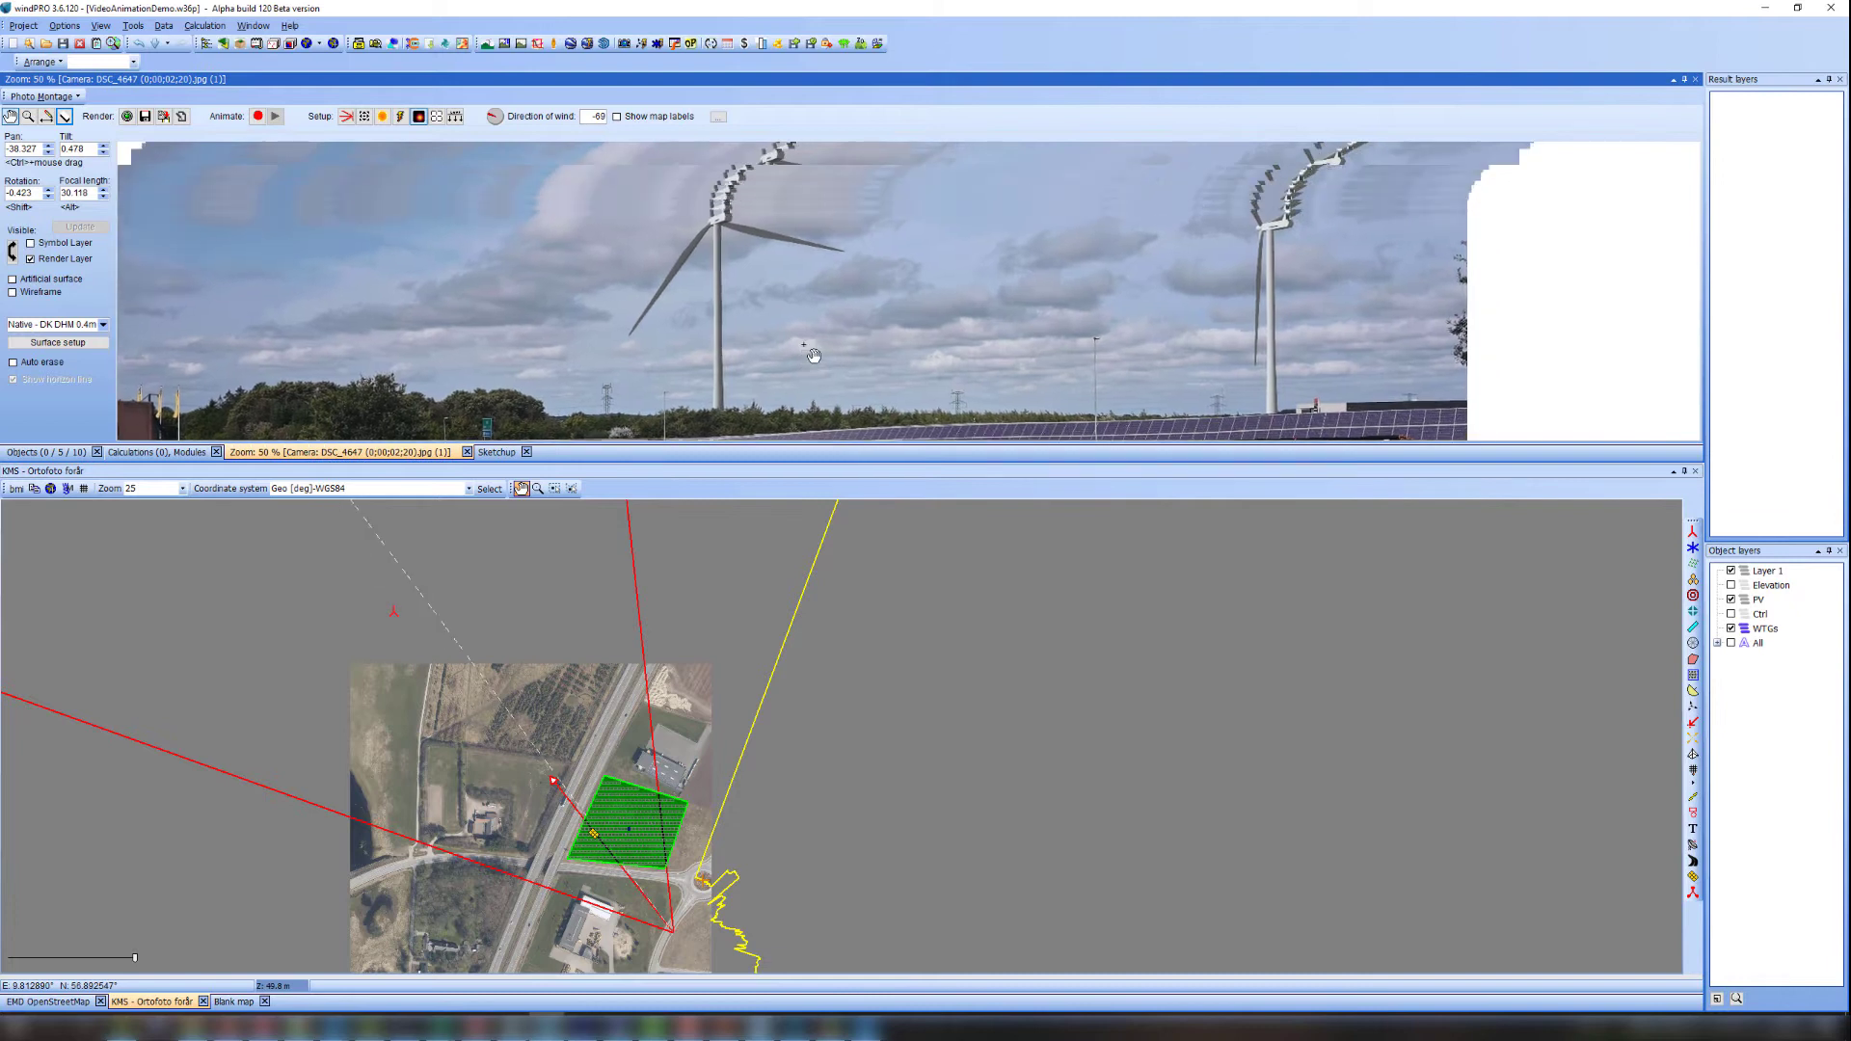
{"action": "left_click_drag", "start_coordinate": [1275, 327], "coordinate": [1240, 253]}
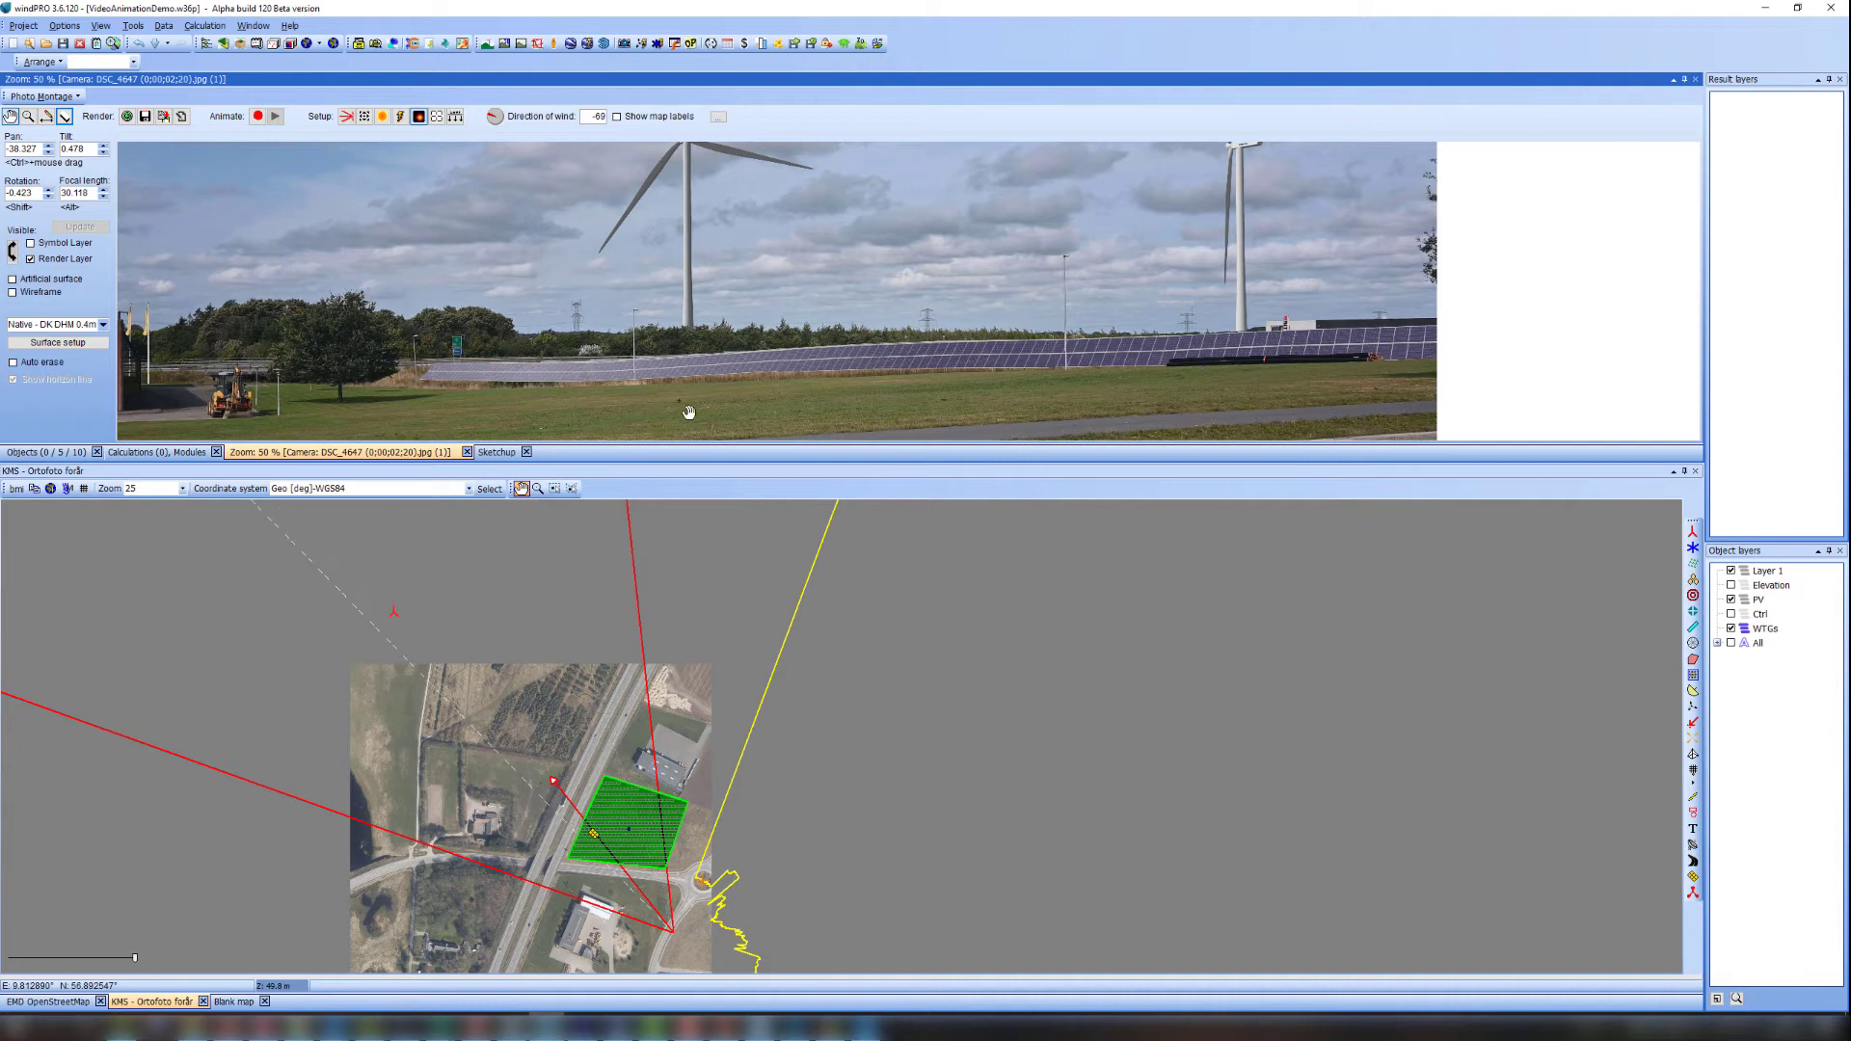
{"action": "mouse_move", "coordinate": [688, 412]}
{"action": "left_mouse_down"}
{"action": "mouse_move", "coordinate": [785, 402]}
{"action": "mouse_move", "coordinate": [773, 417]}
{"action": "mouse_move", "coordinate": [736, 350]}
{"action": "mouse_move", "coordinate": [650, 372]}
{"action": "left_mouse_up"}
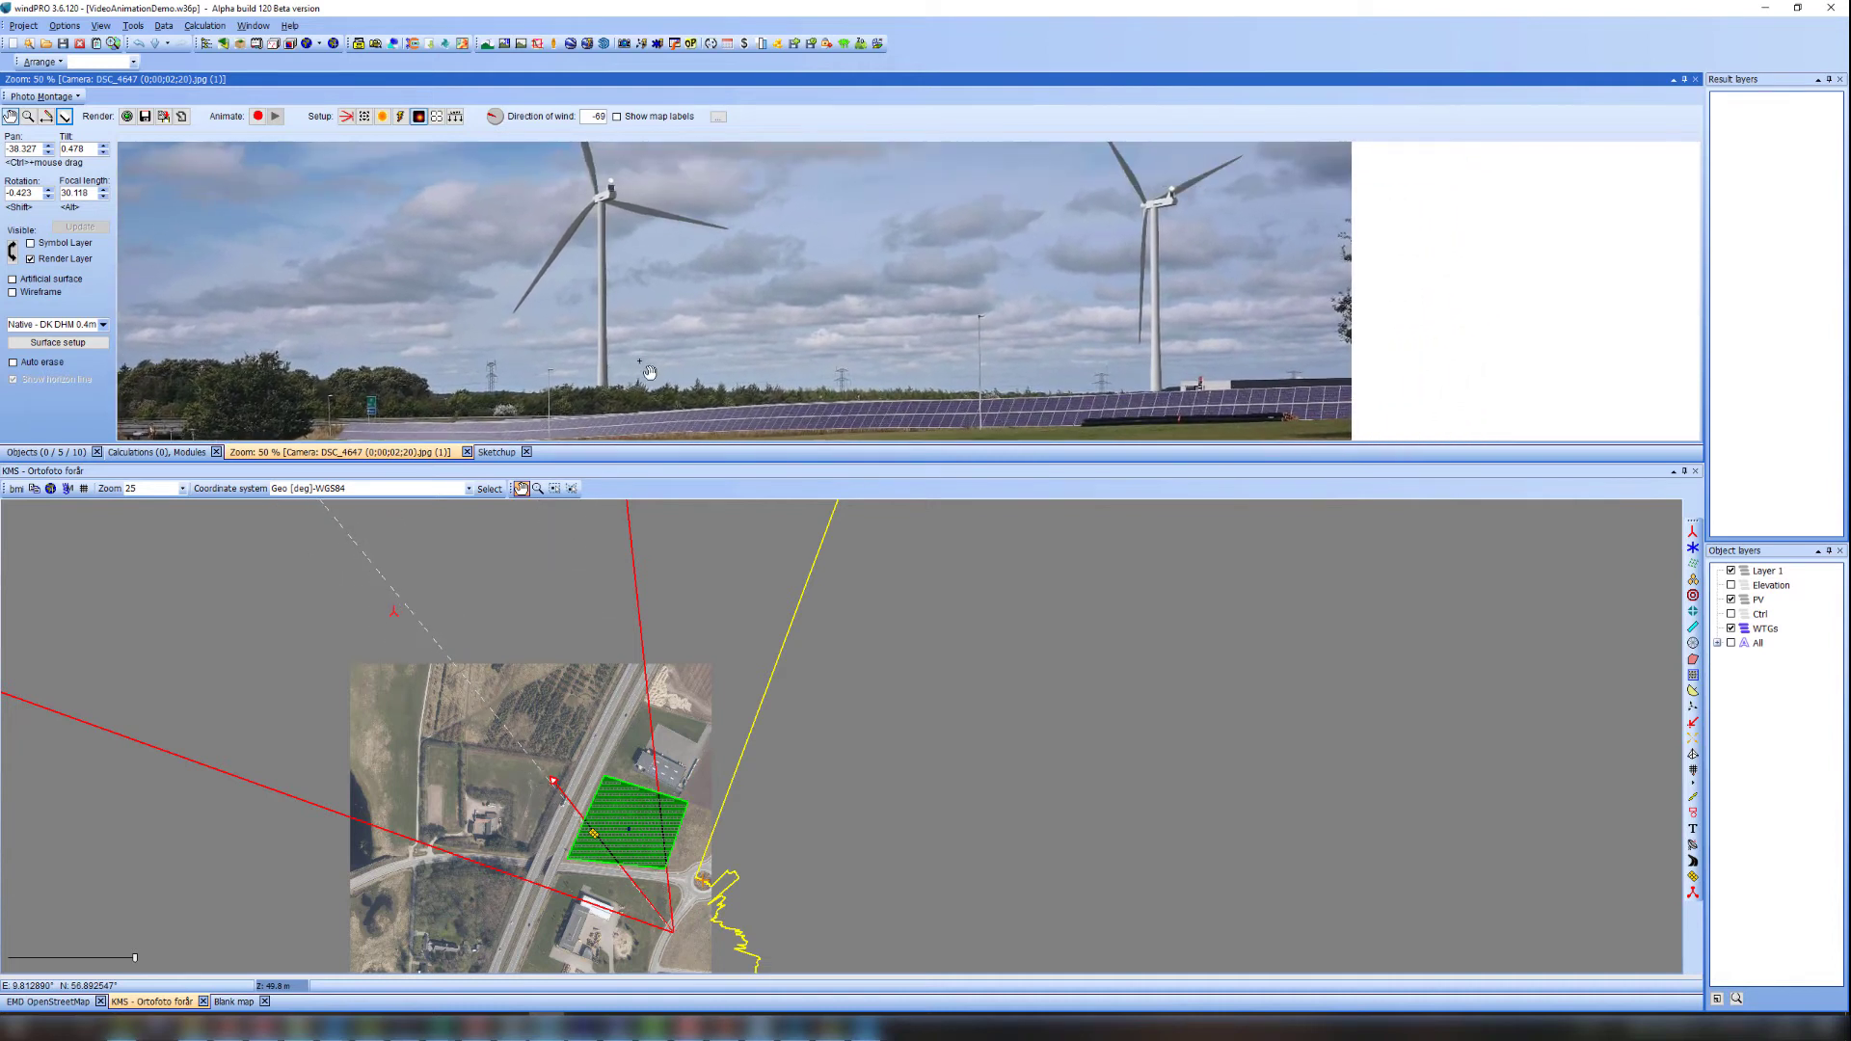
{"action": "left_click_drag", "start_coordinate": [650, 372], "coordinate": [666, 304]}
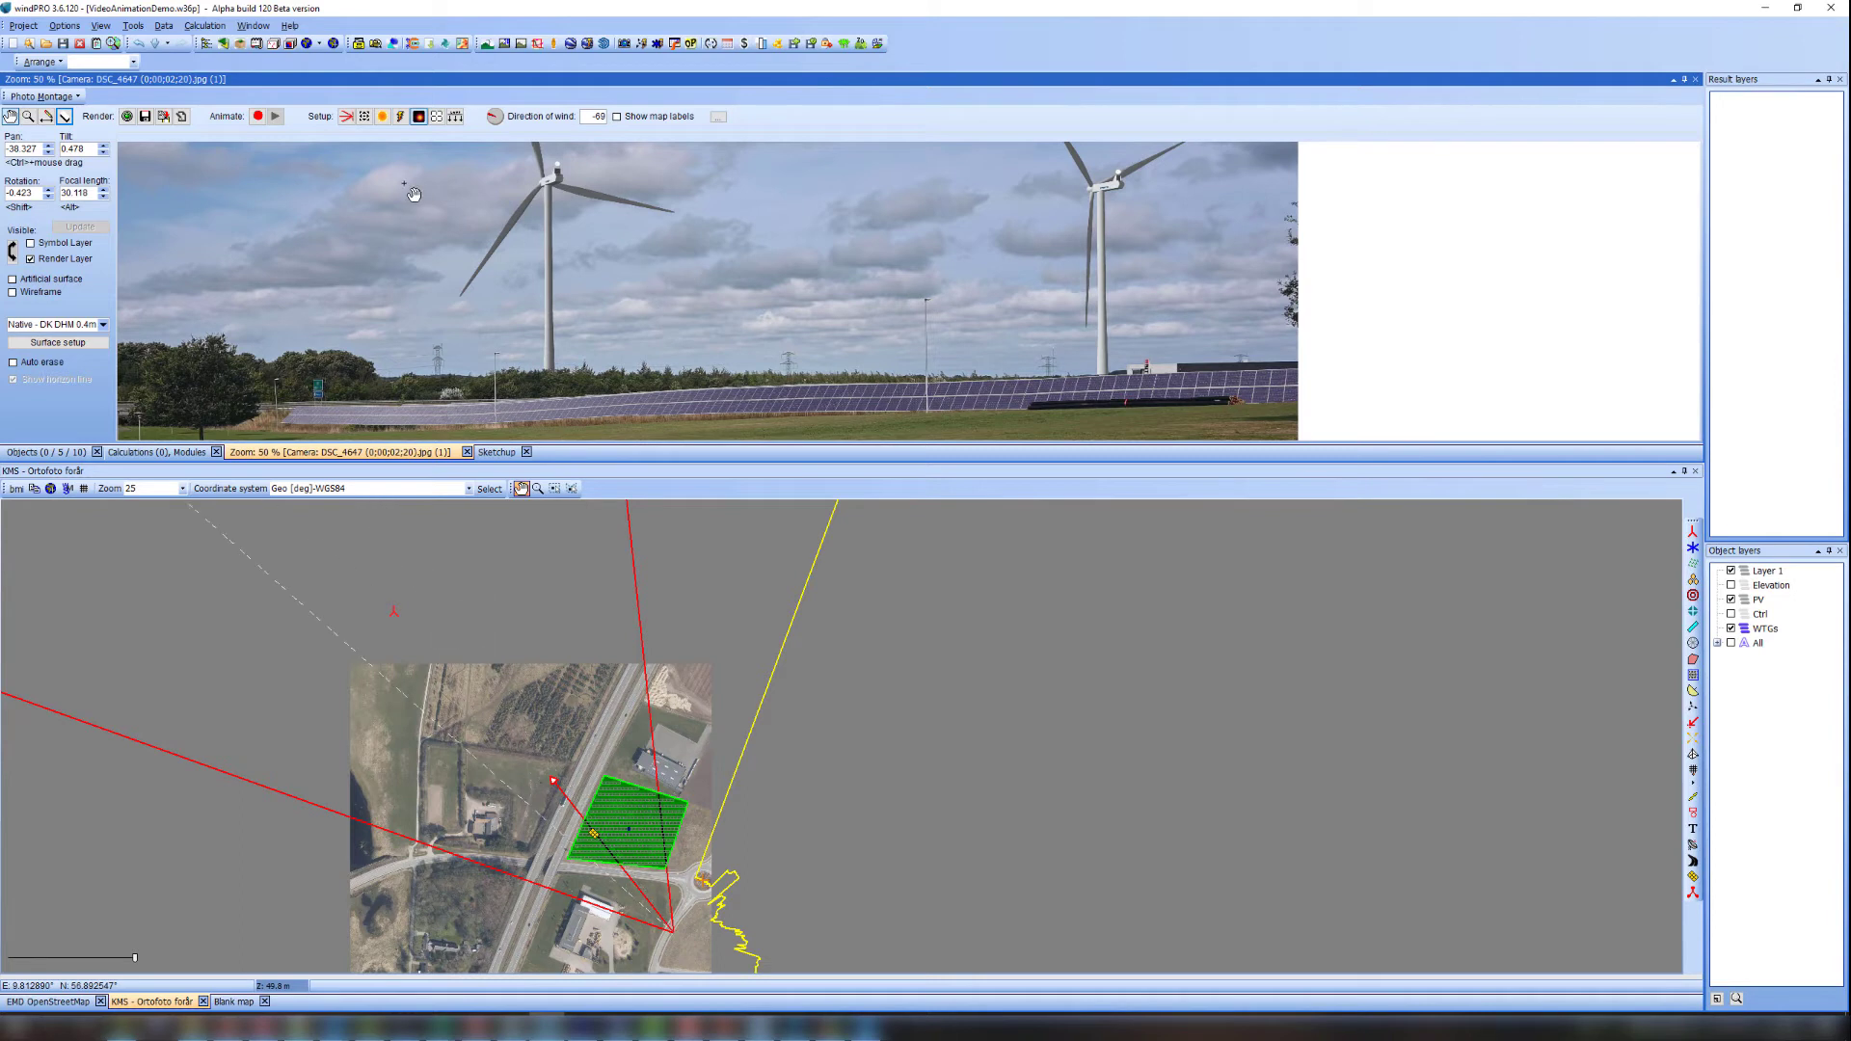
Set the DSC_4647 camera to render on a background color instead of the photo, with an image size of 3840 x 2160 pixels
{"action": "left_click", "coordinate": [346, 118]}
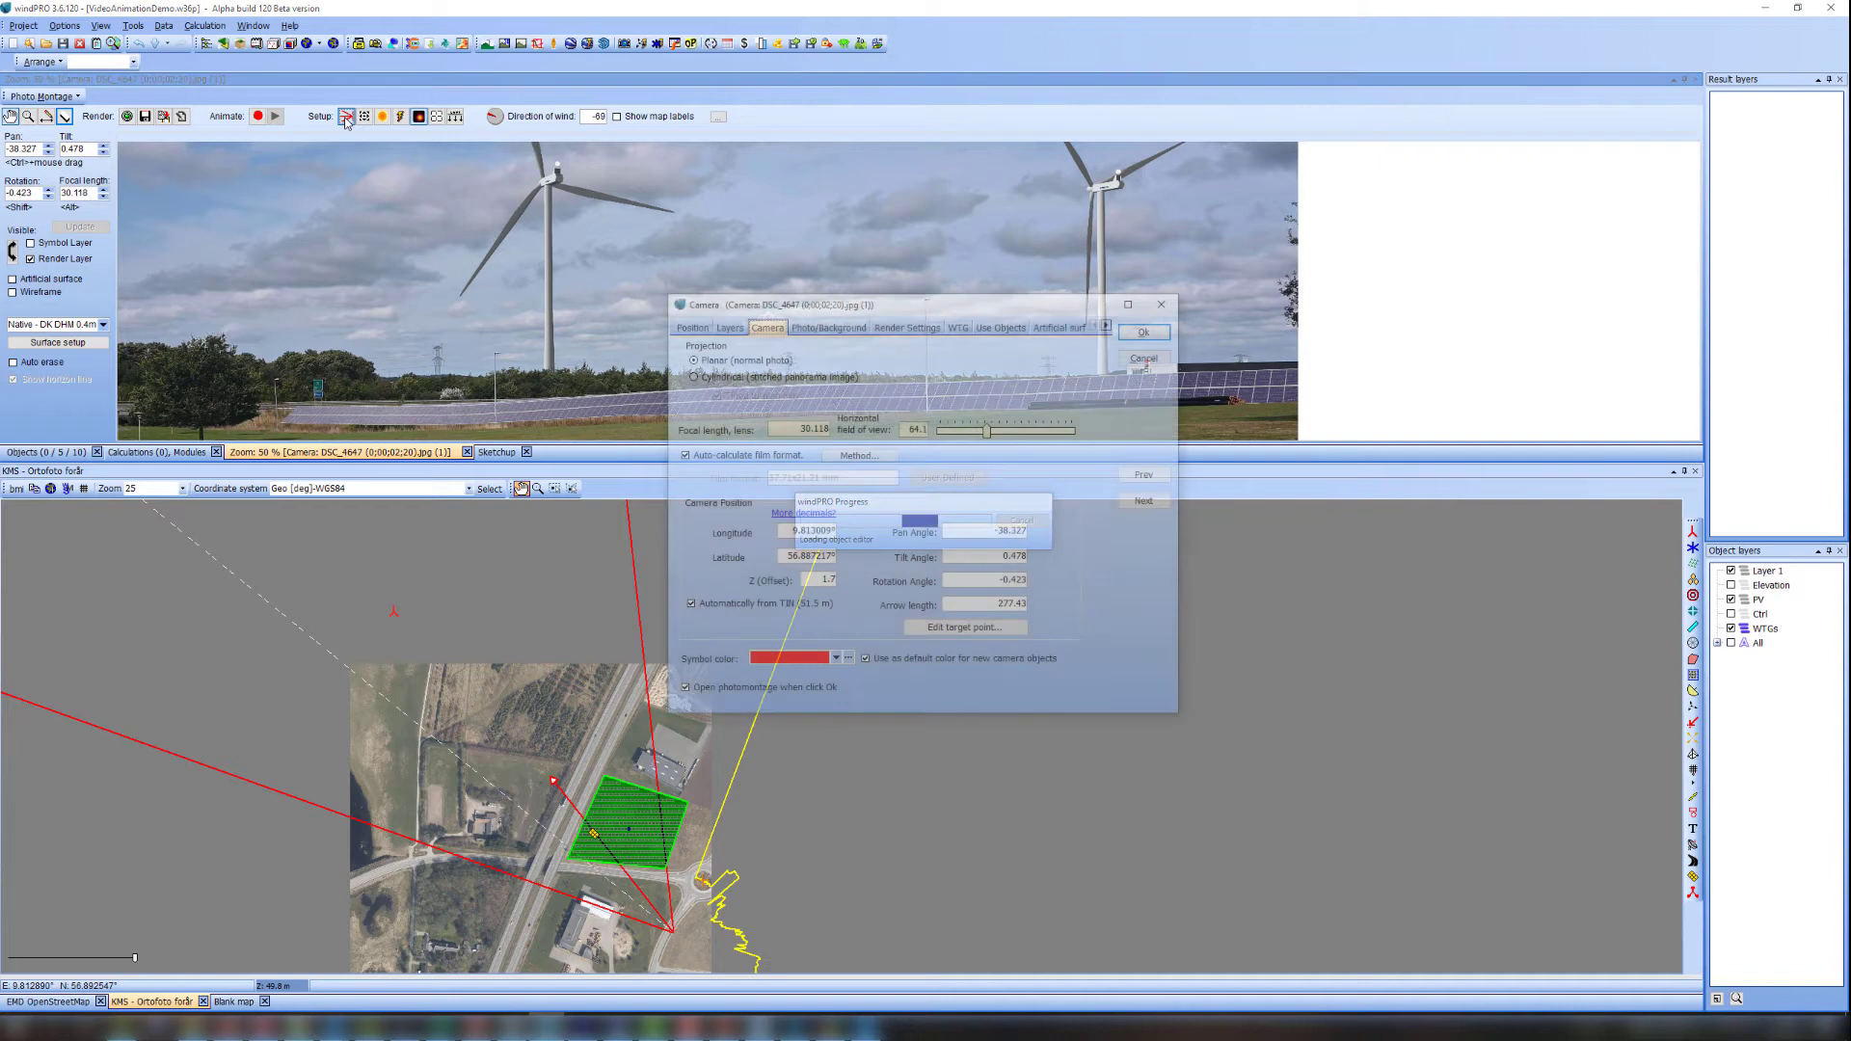
{"action": "left_click", "coordinate": [838, 330]}
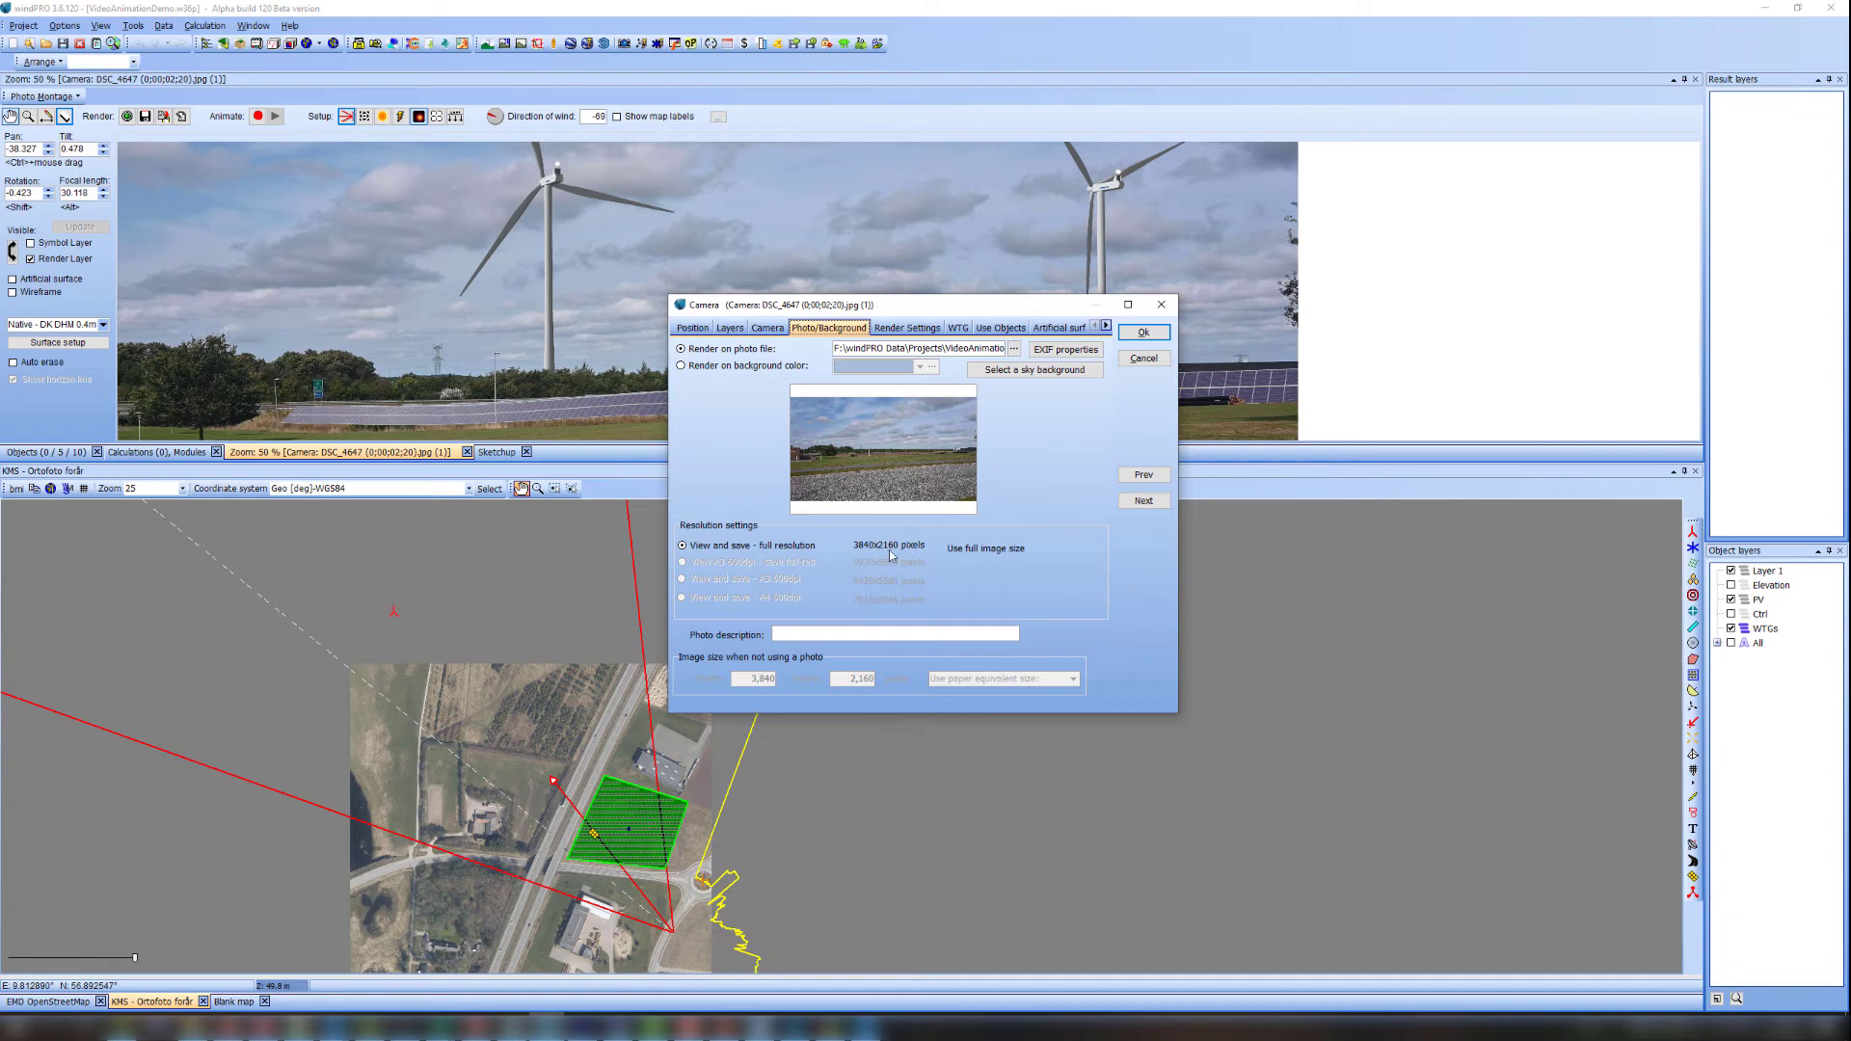
{"action": "left_click", "coordinate": [688, 368]}
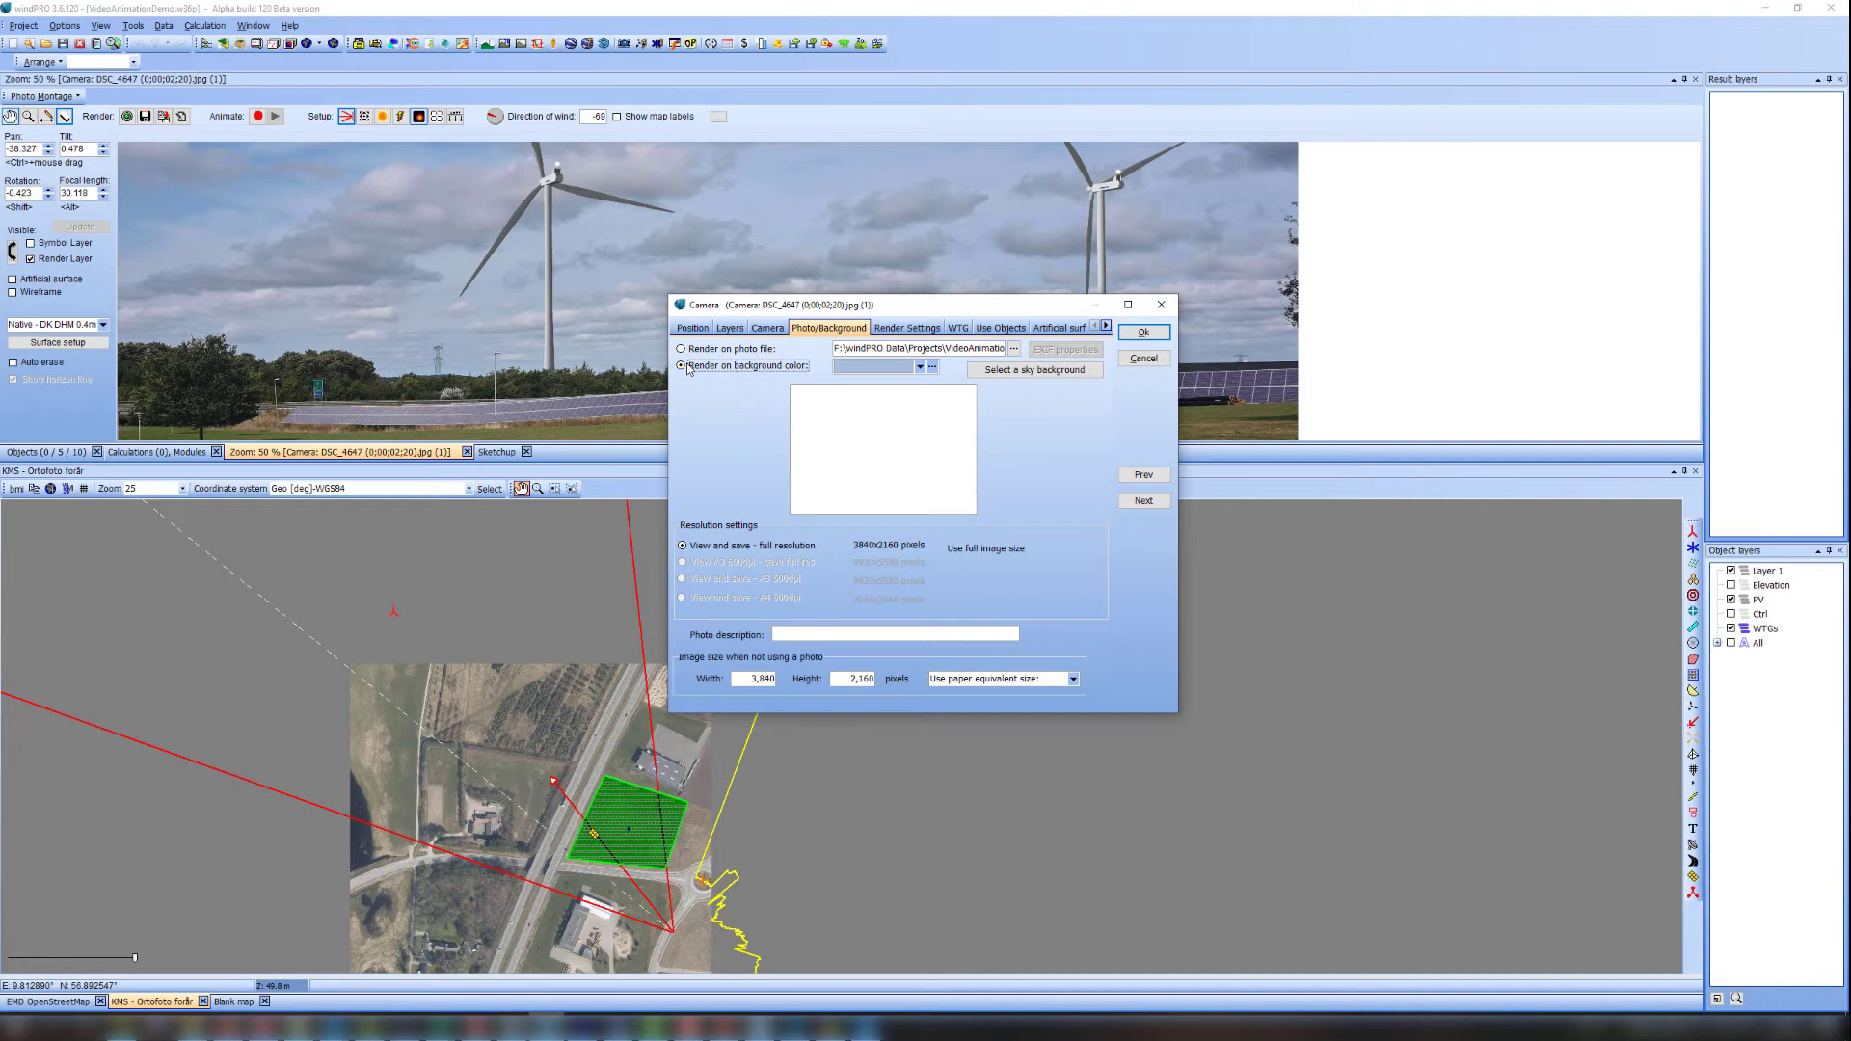
{"action": "double_click", "coordinate": [761, 677]}
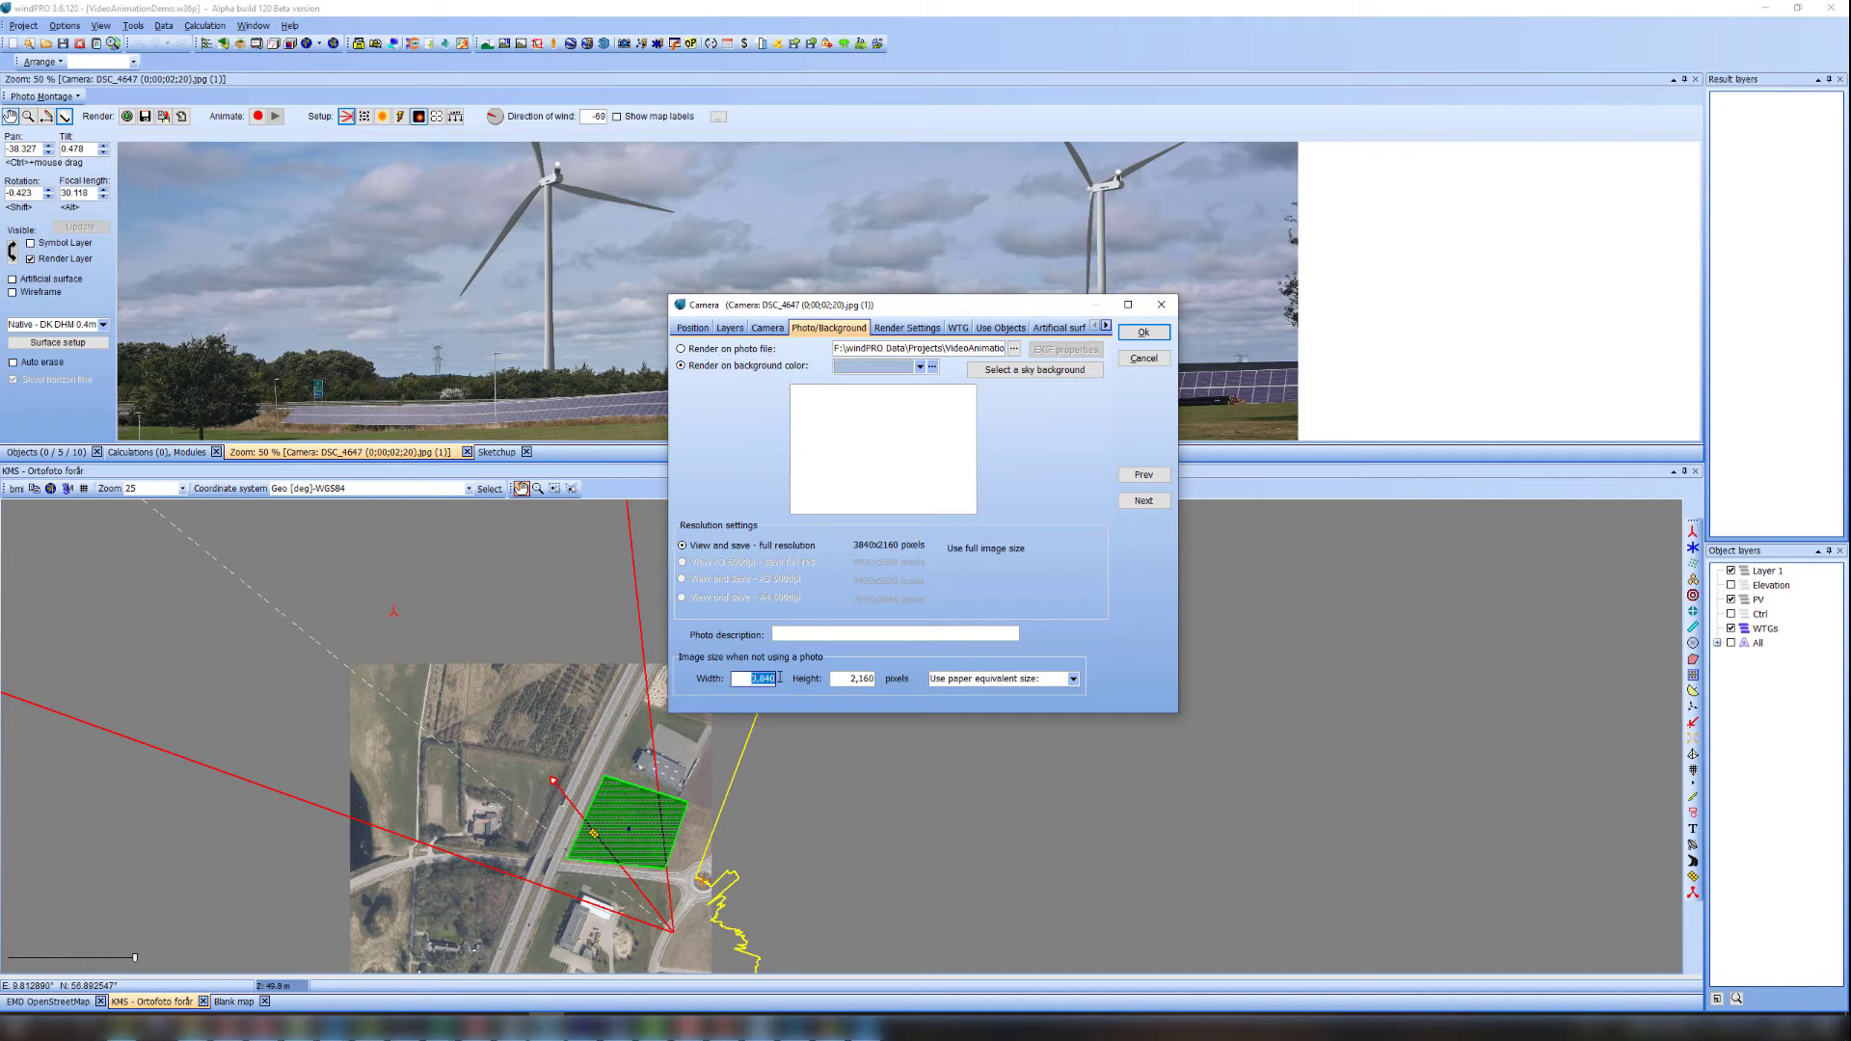
{"action": "double_click", "coordinate": [857, 679]}
{"action": "left_click", "coordinate": [1148, 336]}
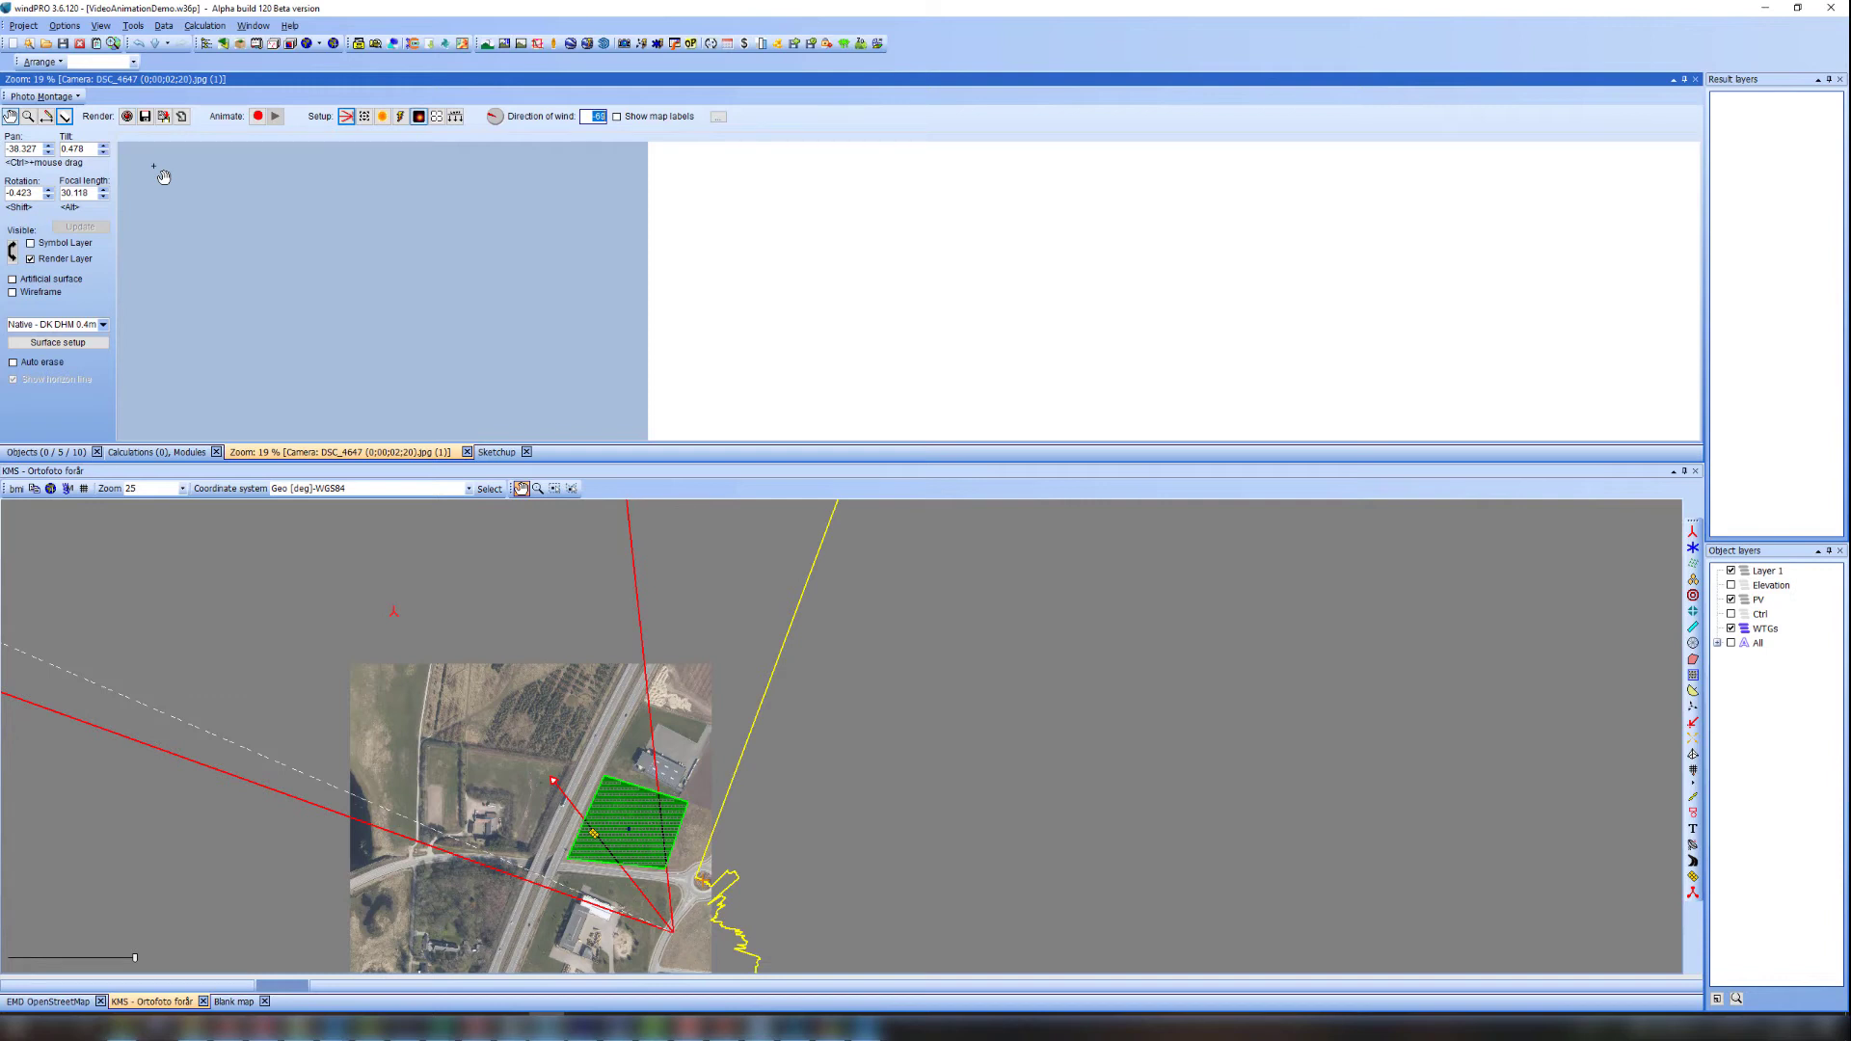
Configure a new turbine animation at 30 frames per second with the quality slightly below the highest setting
{"action": "left_click", "coordinate": [258, 118]}
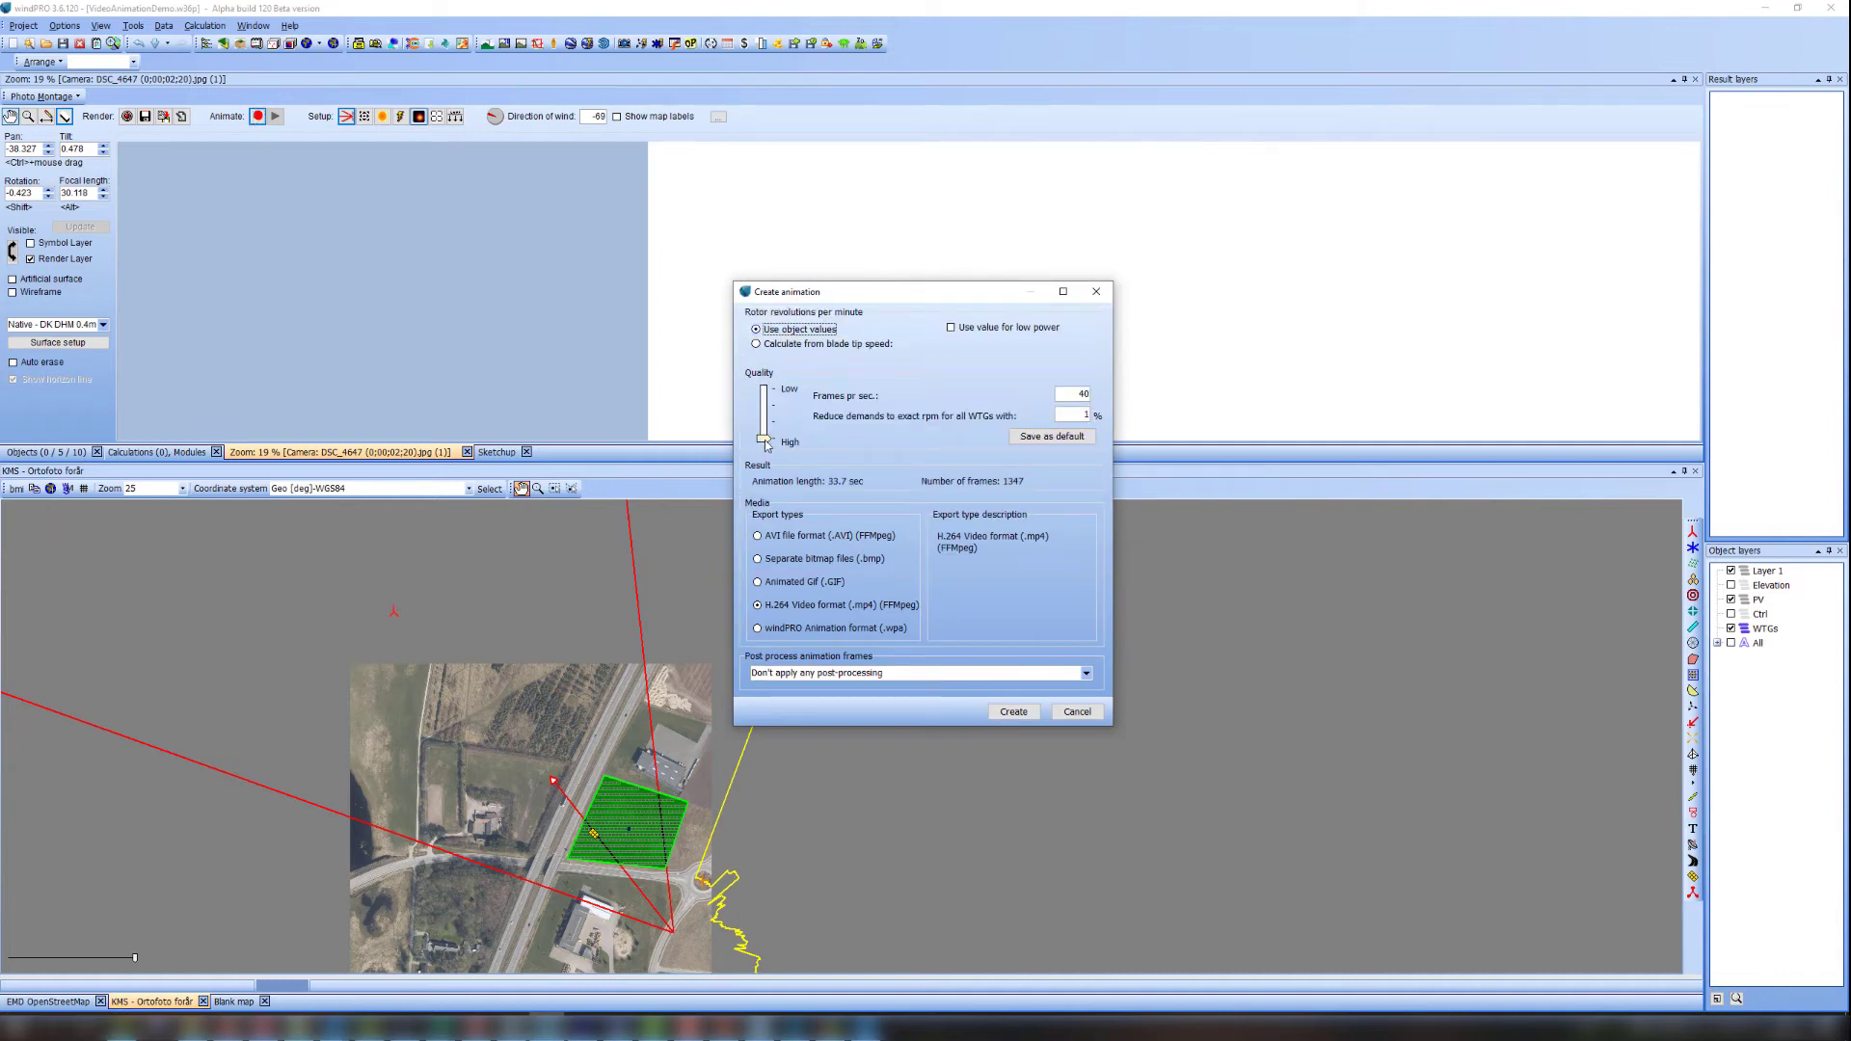
{"action": "mouse_move", "coordinate": [765, 439]}
{"action": "left_mouse_down"}
{"action": "mouse_move", "coordinate": [767, 405]}
{"action": "mouse_move", "coordinate": [766, 441]}
{"action": "left_mouse_up"}
{"action": "double_click", "coordinate": [1080, 394]}
{"action": "type", "text": "30"}
{"action": "left_click_drag", "start_coordinate": [763, 439], "coordinate": [762, 424]}
Create the animation in H.264 video format and save it as Animation1 in the VideoAnimationDemo folder
{"action": "left_click", "coordinate": [1011, 715]}
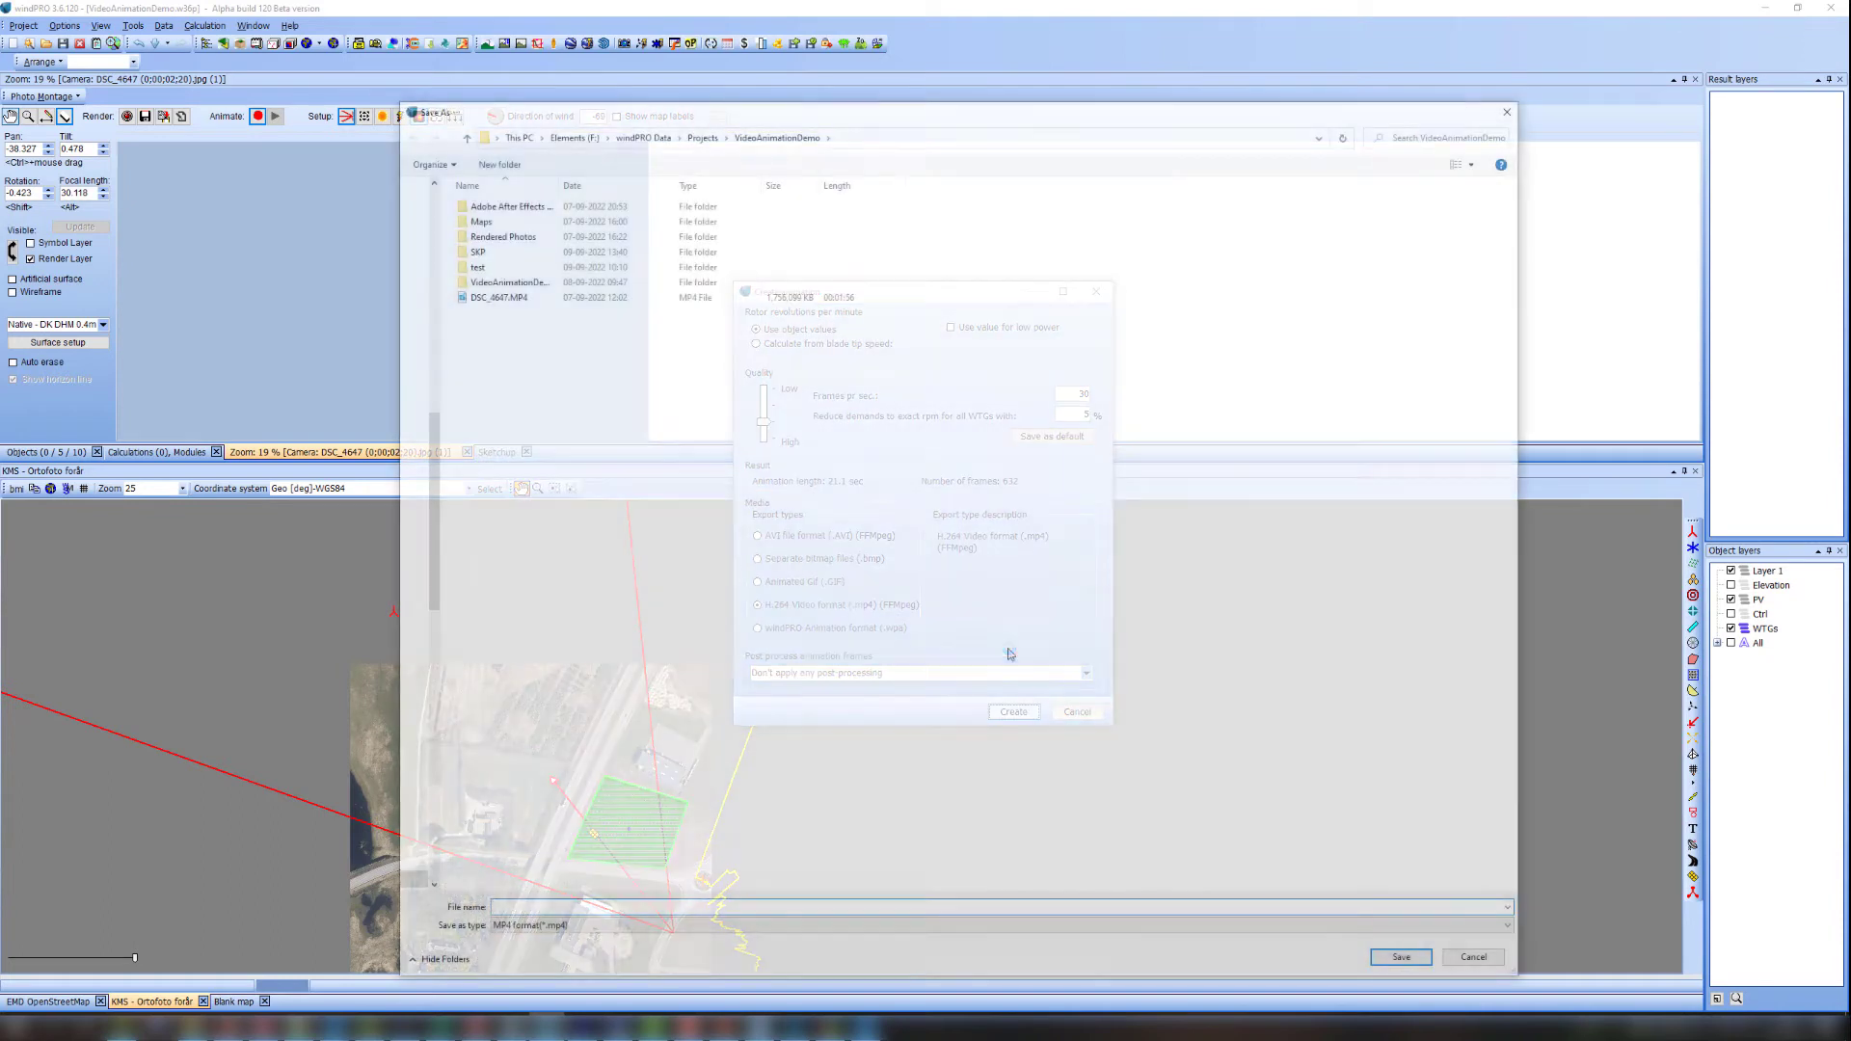
{"action": "type", "text": "Anim"}
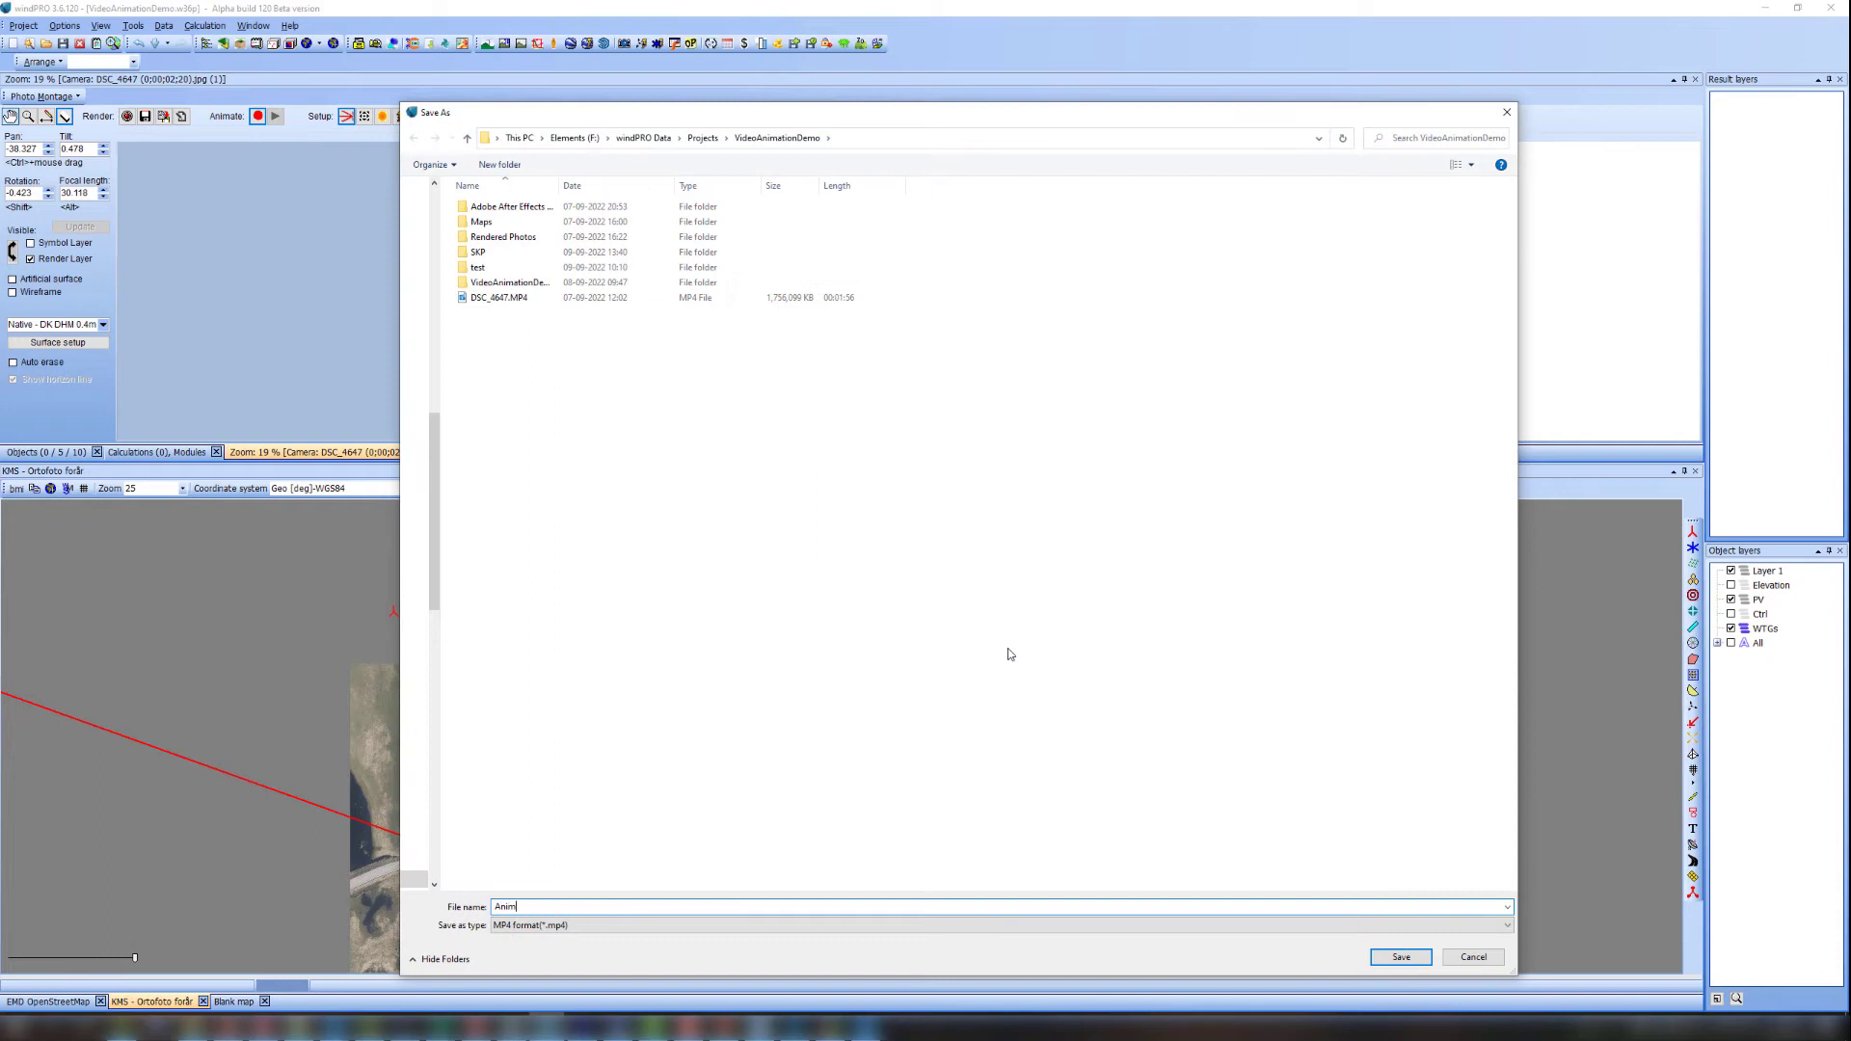
{"action": "type", "text": "ation1"}
{"action": "key", "text": "Return"}
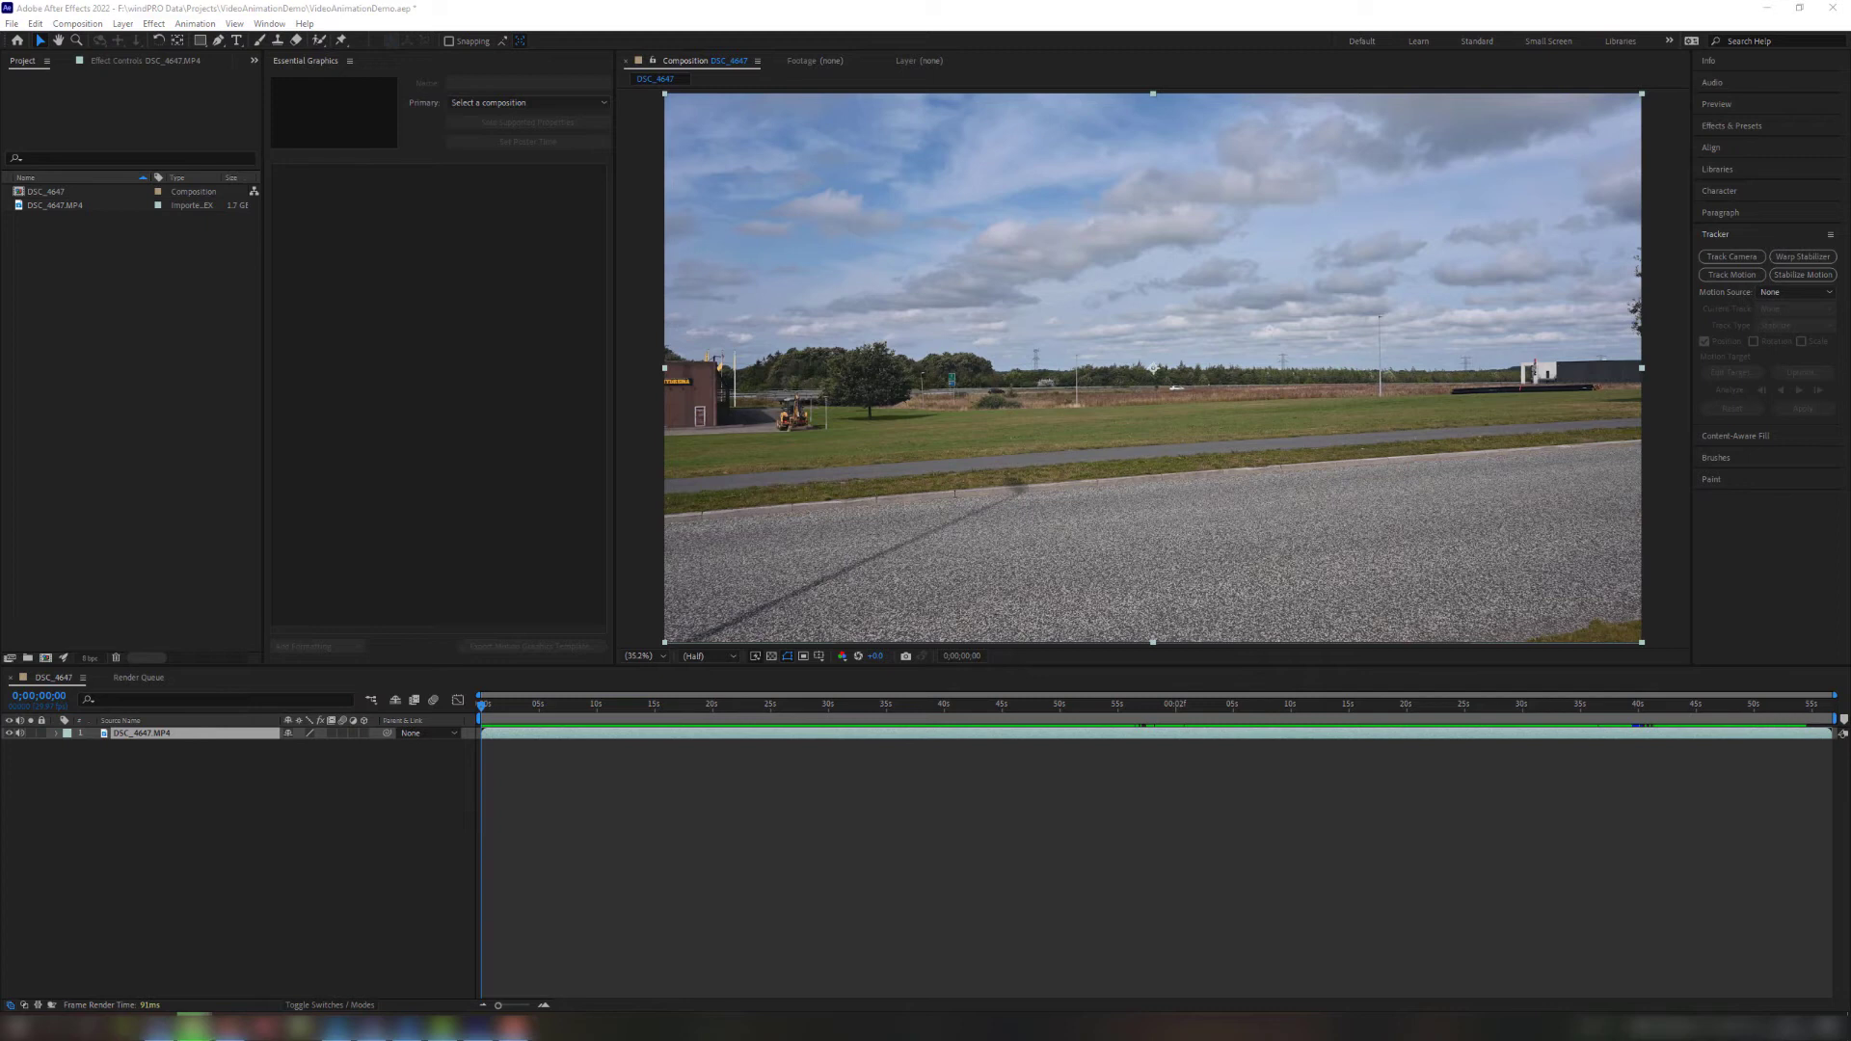
Switch to After Effects, add Animation1.mp4 from the project folder above the DSC_4647.MP4 layer, and compare it with the footage
{"action": "left_click_drag", "start_coordinate": [0, 289], "coordinate": [1276, 164]}
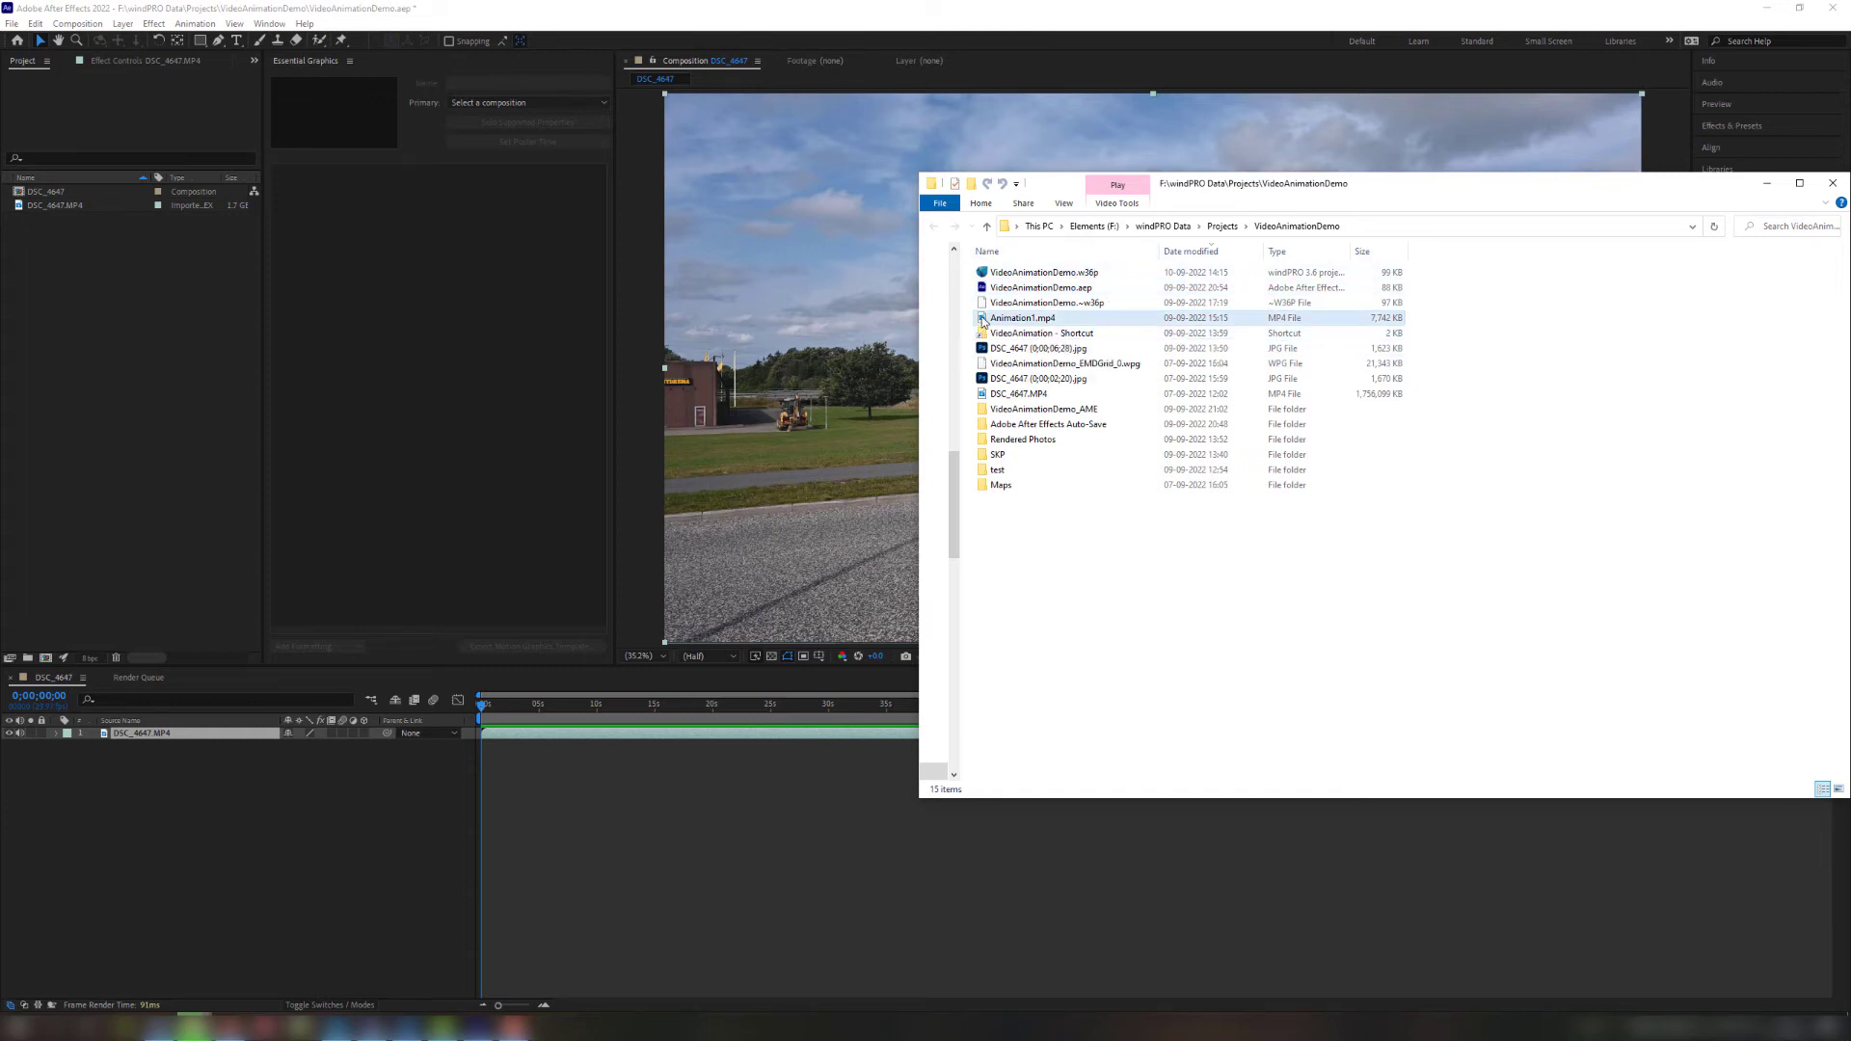
{"action": "left_click_drag", "start_coordinate": [1008, 318], "coordinate": [830, 324]}
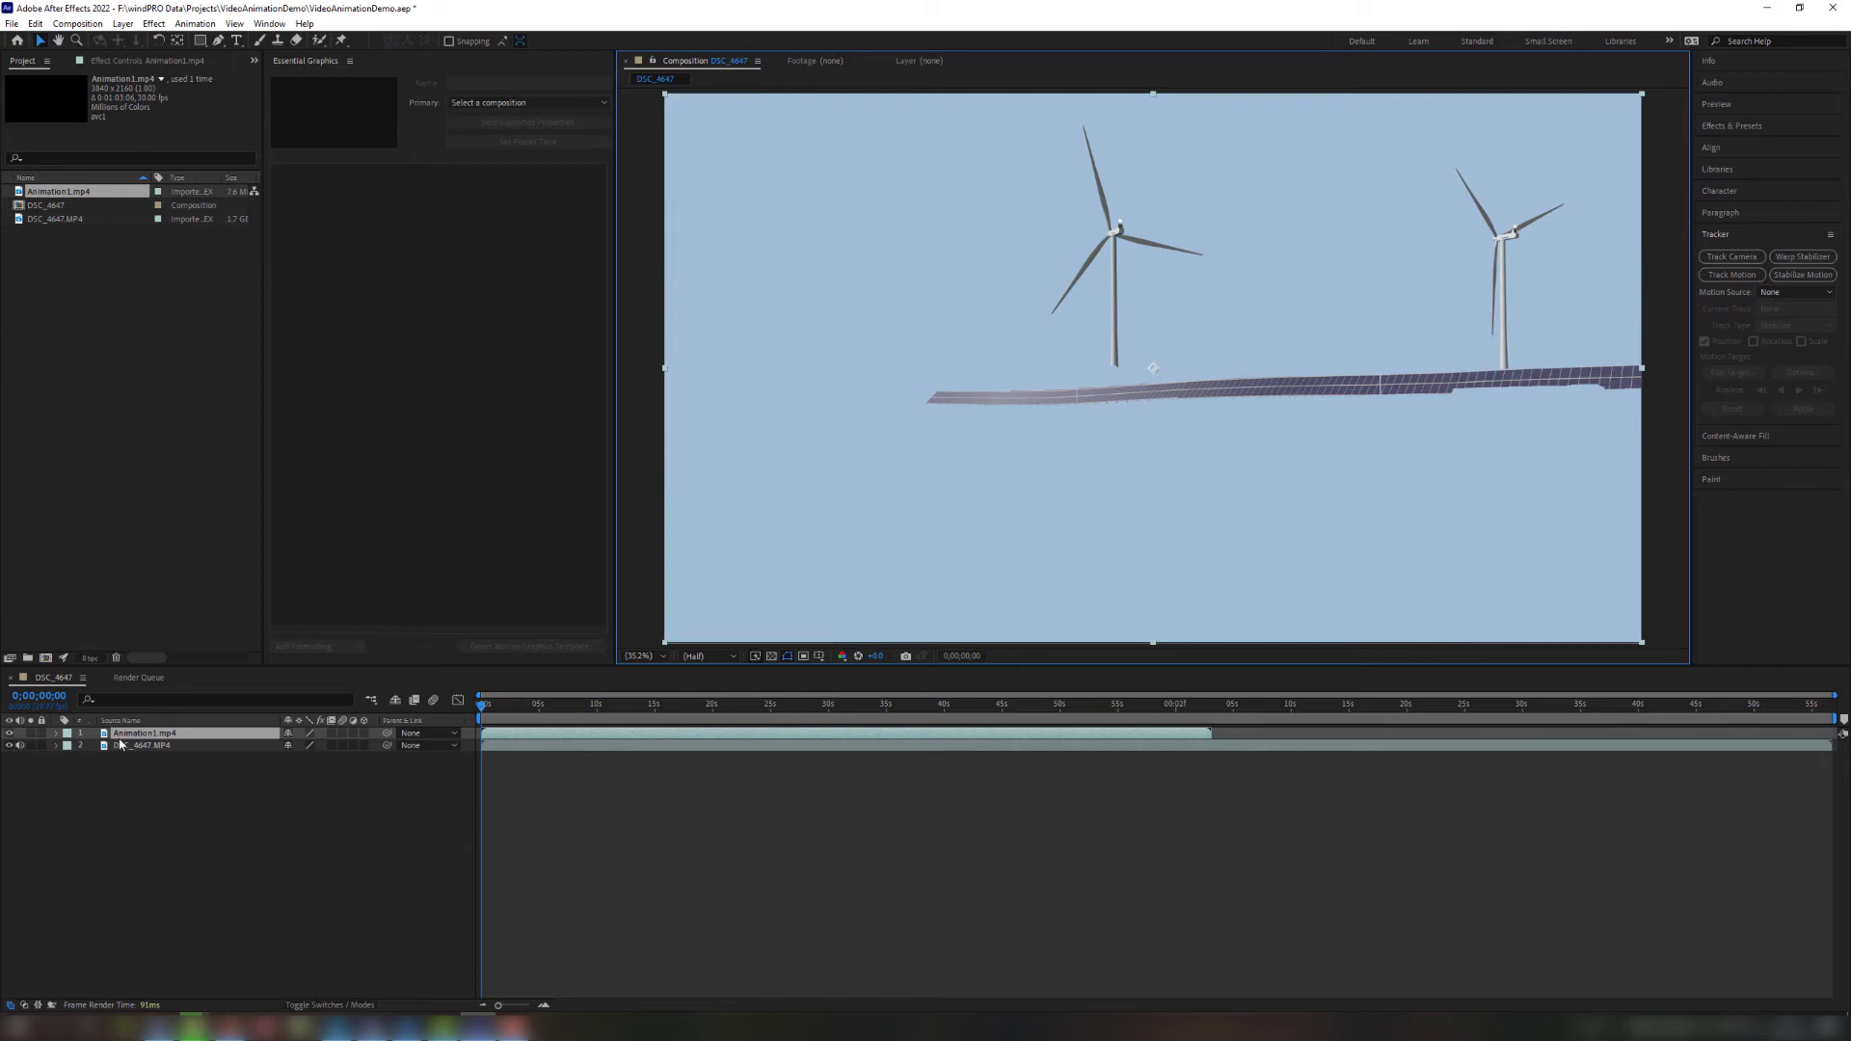
{"action": "left_click", "coordinate": [11, 734]}
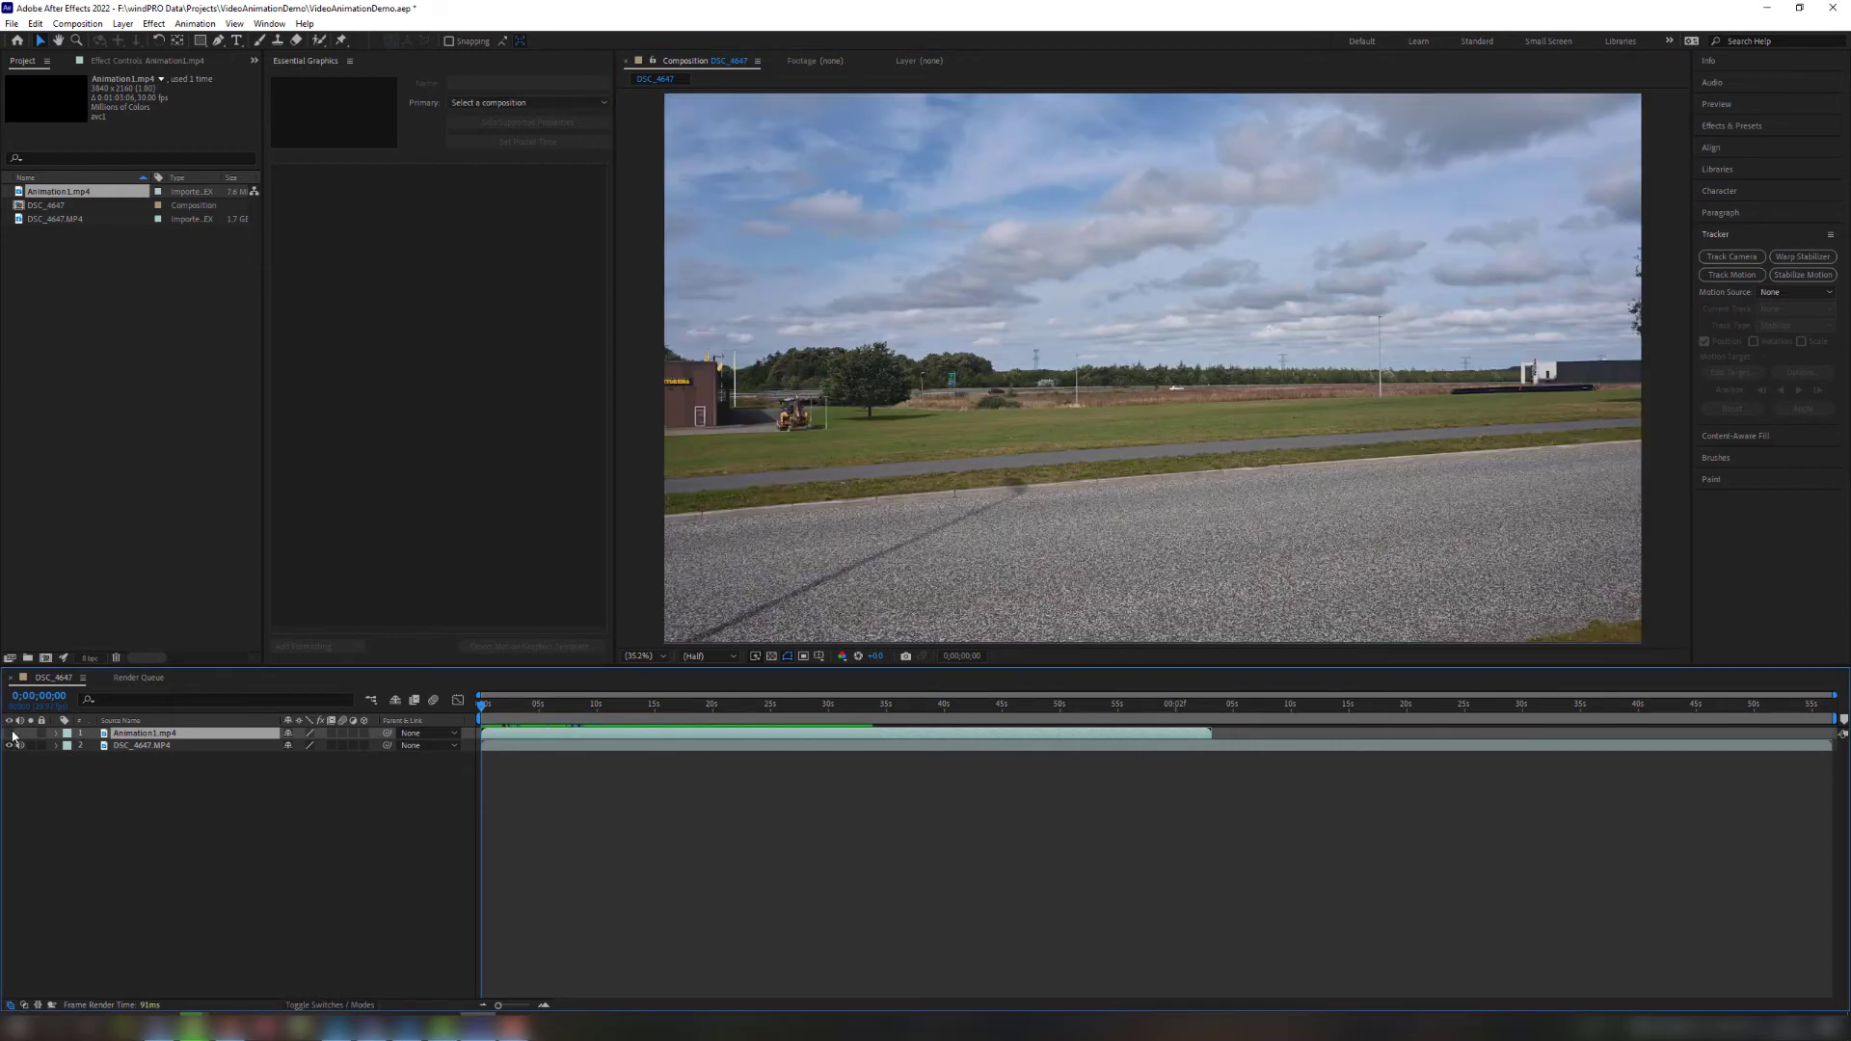
{"action": "left_click", "coordinate": [10, 734]}
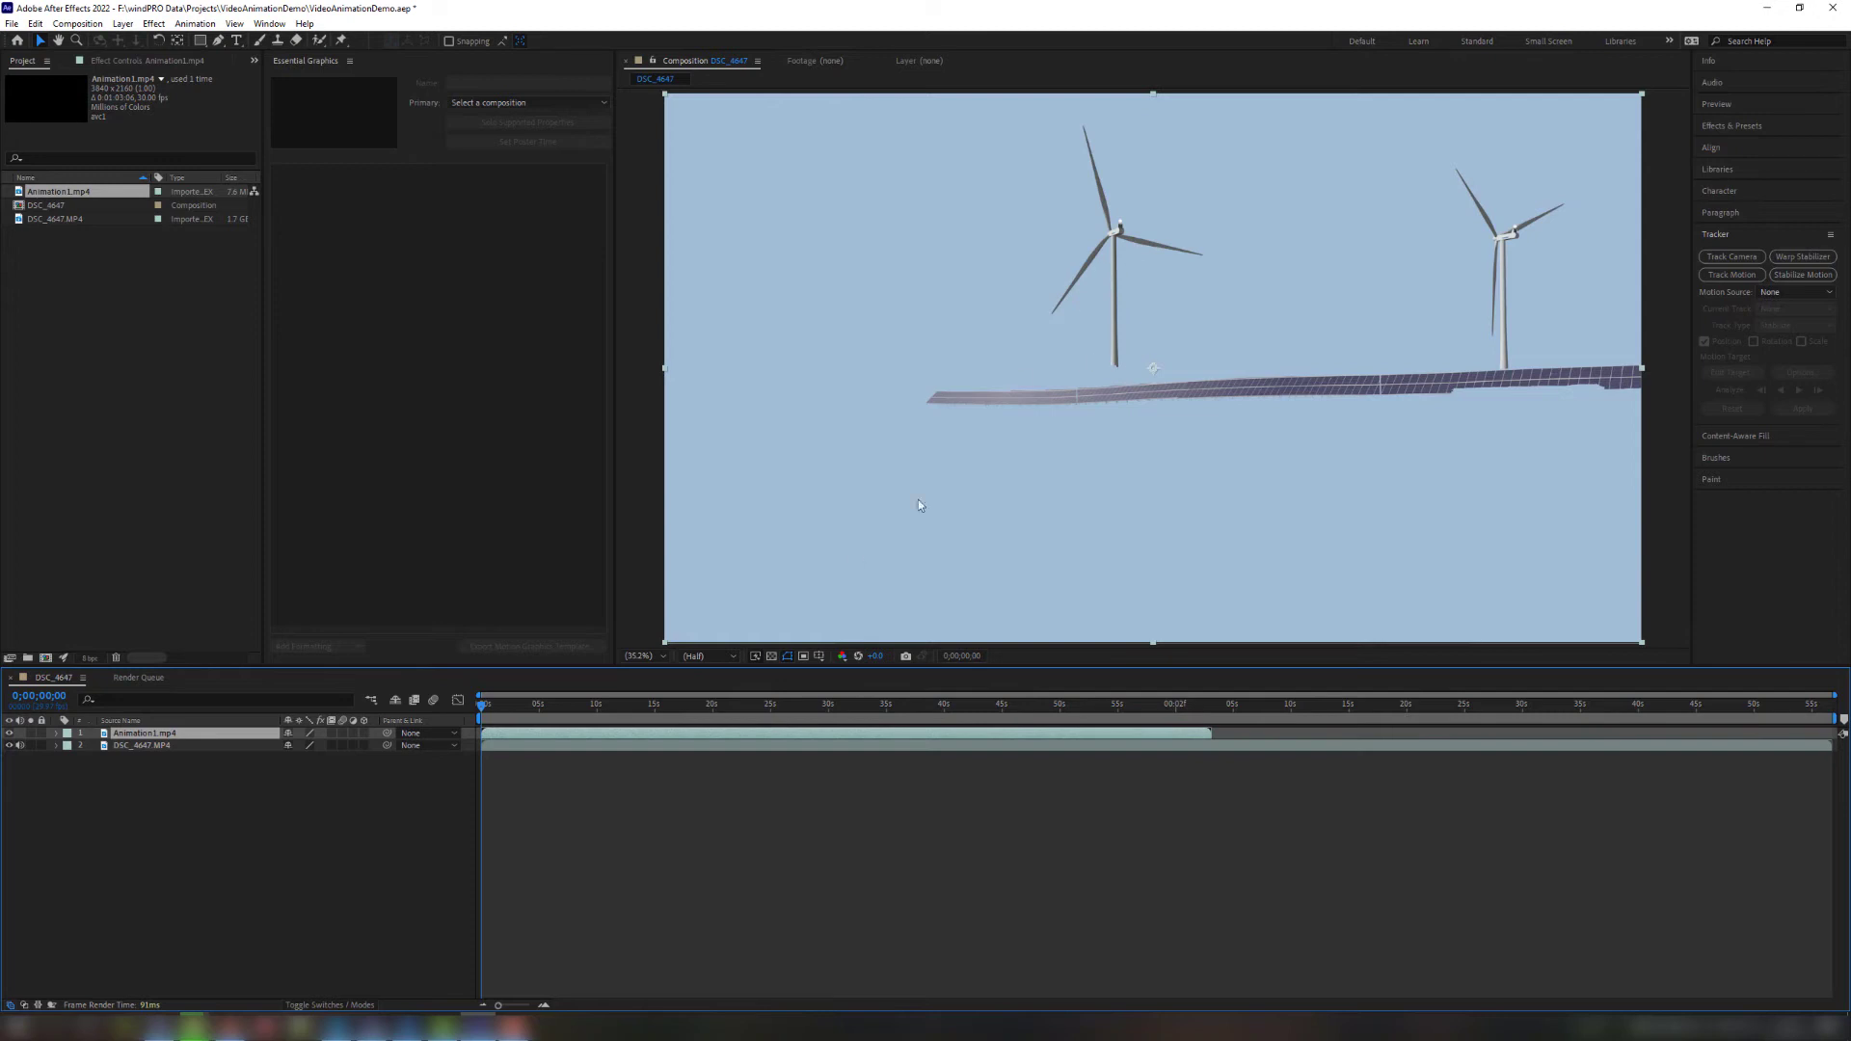
{"action": "mouse_move", "coordinate": [482, 704]}
{"action": "left_mouse_down"}
{"action": "mouse_move", "coordinate": [537, 704]}
{"action": "mouse_move", "coordinate": [465, 708]}
{"action": "left_mouse_up"}
{"action": "left_click", "coordinate": [808, 410]}
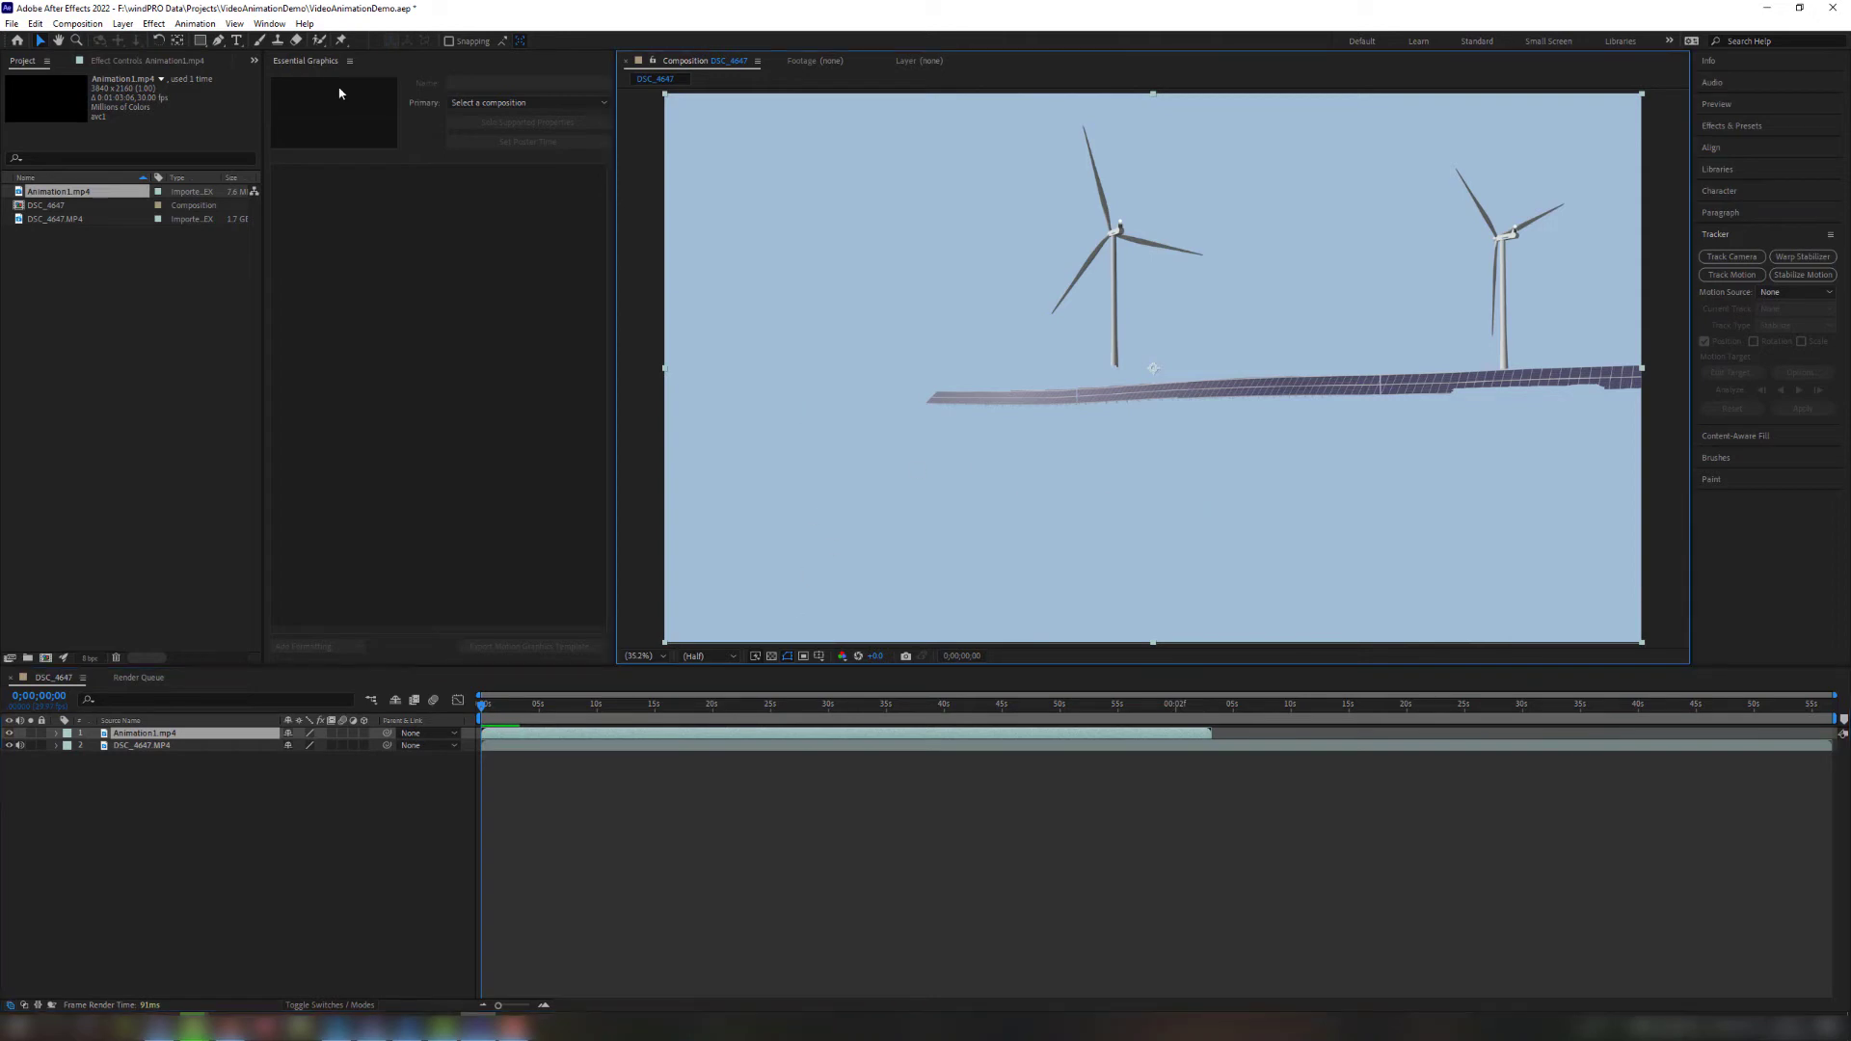
Apply the Color Range keying effect to the Animation1.mp4 layer
{"action": "left_click", "coordinate": [167, 737]}
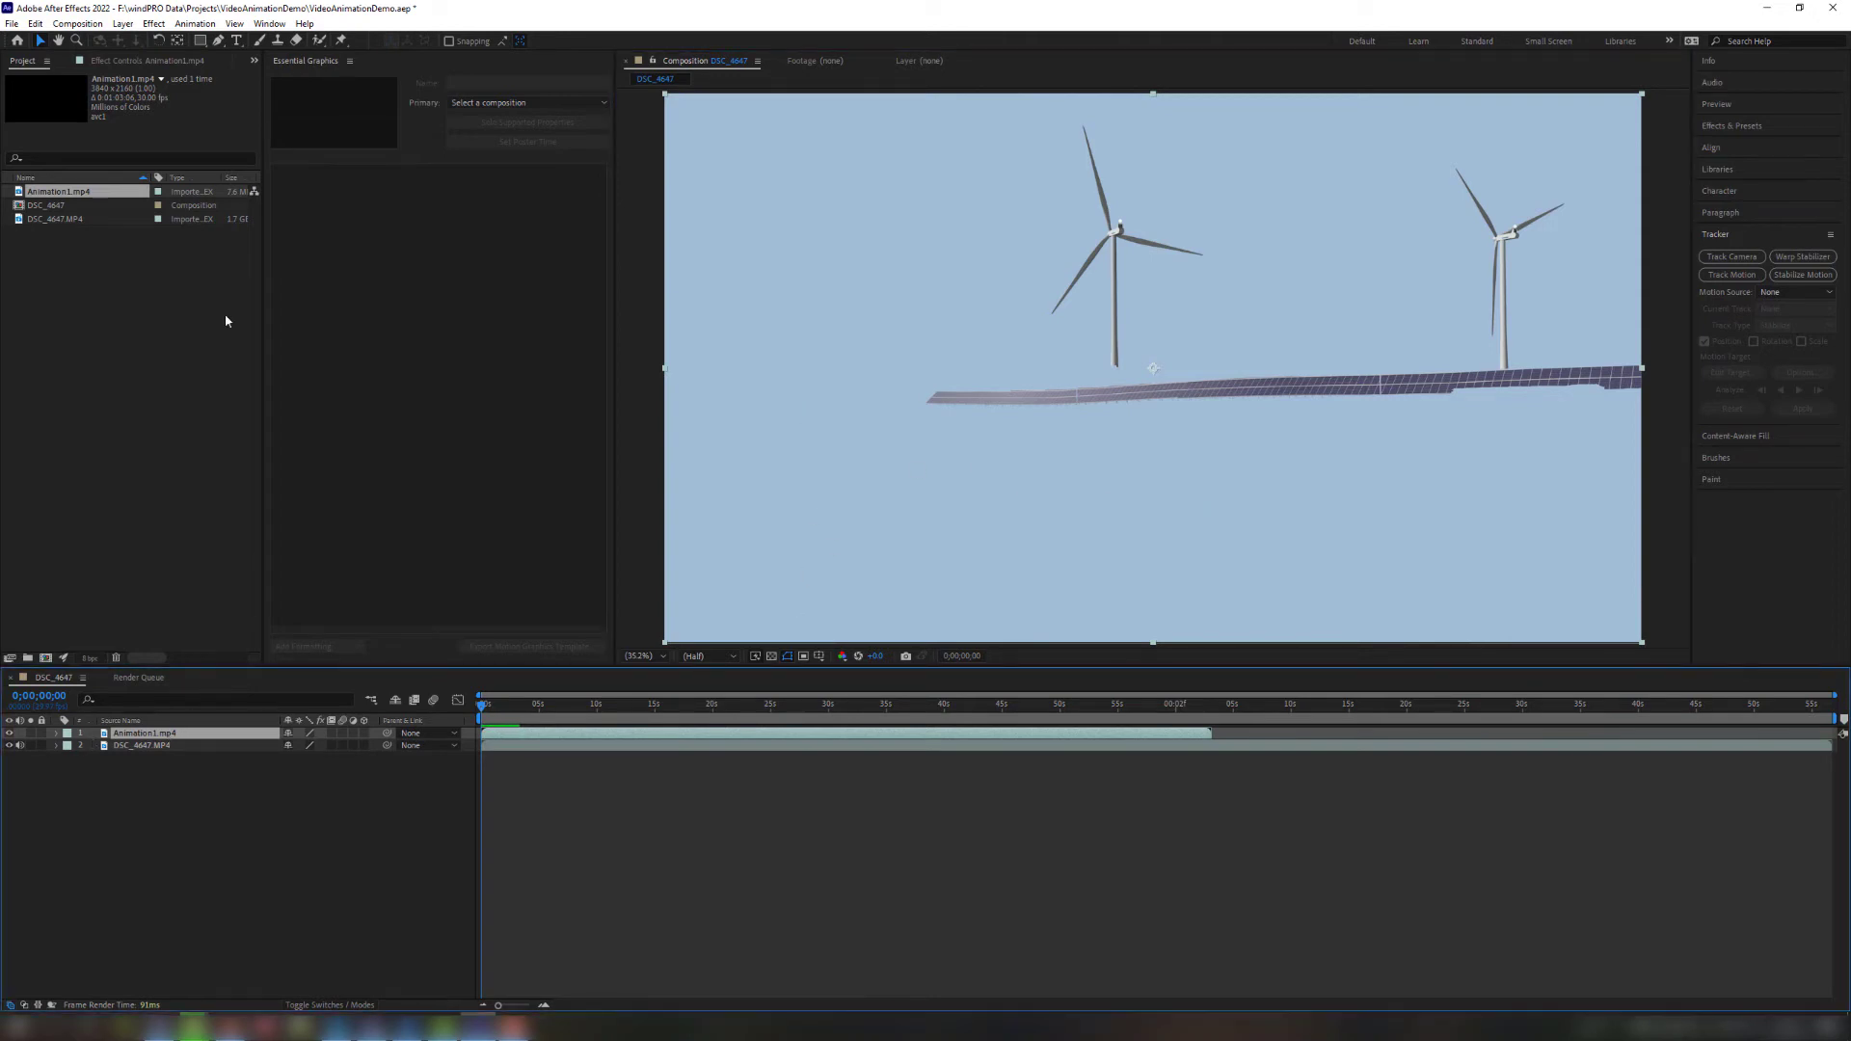
{"action": "left_click", "coordinate": [154, 24]}
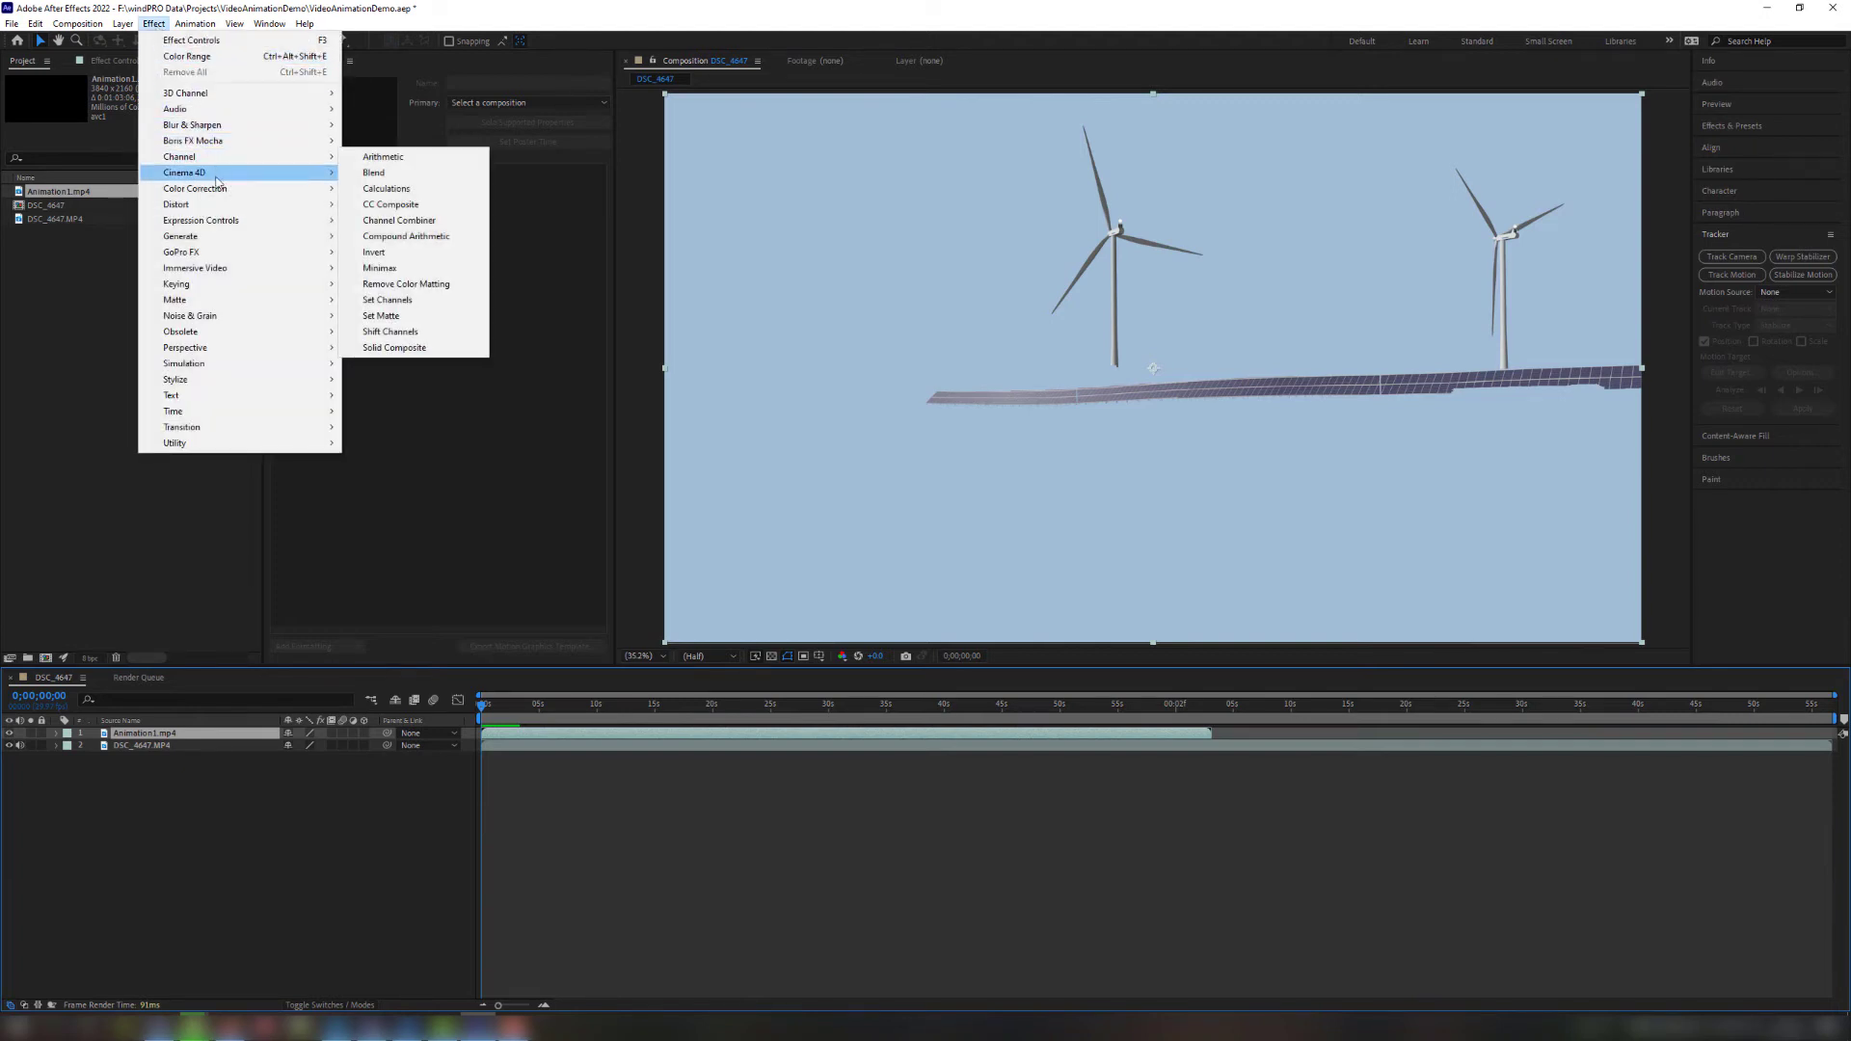
{"action": "mouse_move", "coordinate": [248, 286]}
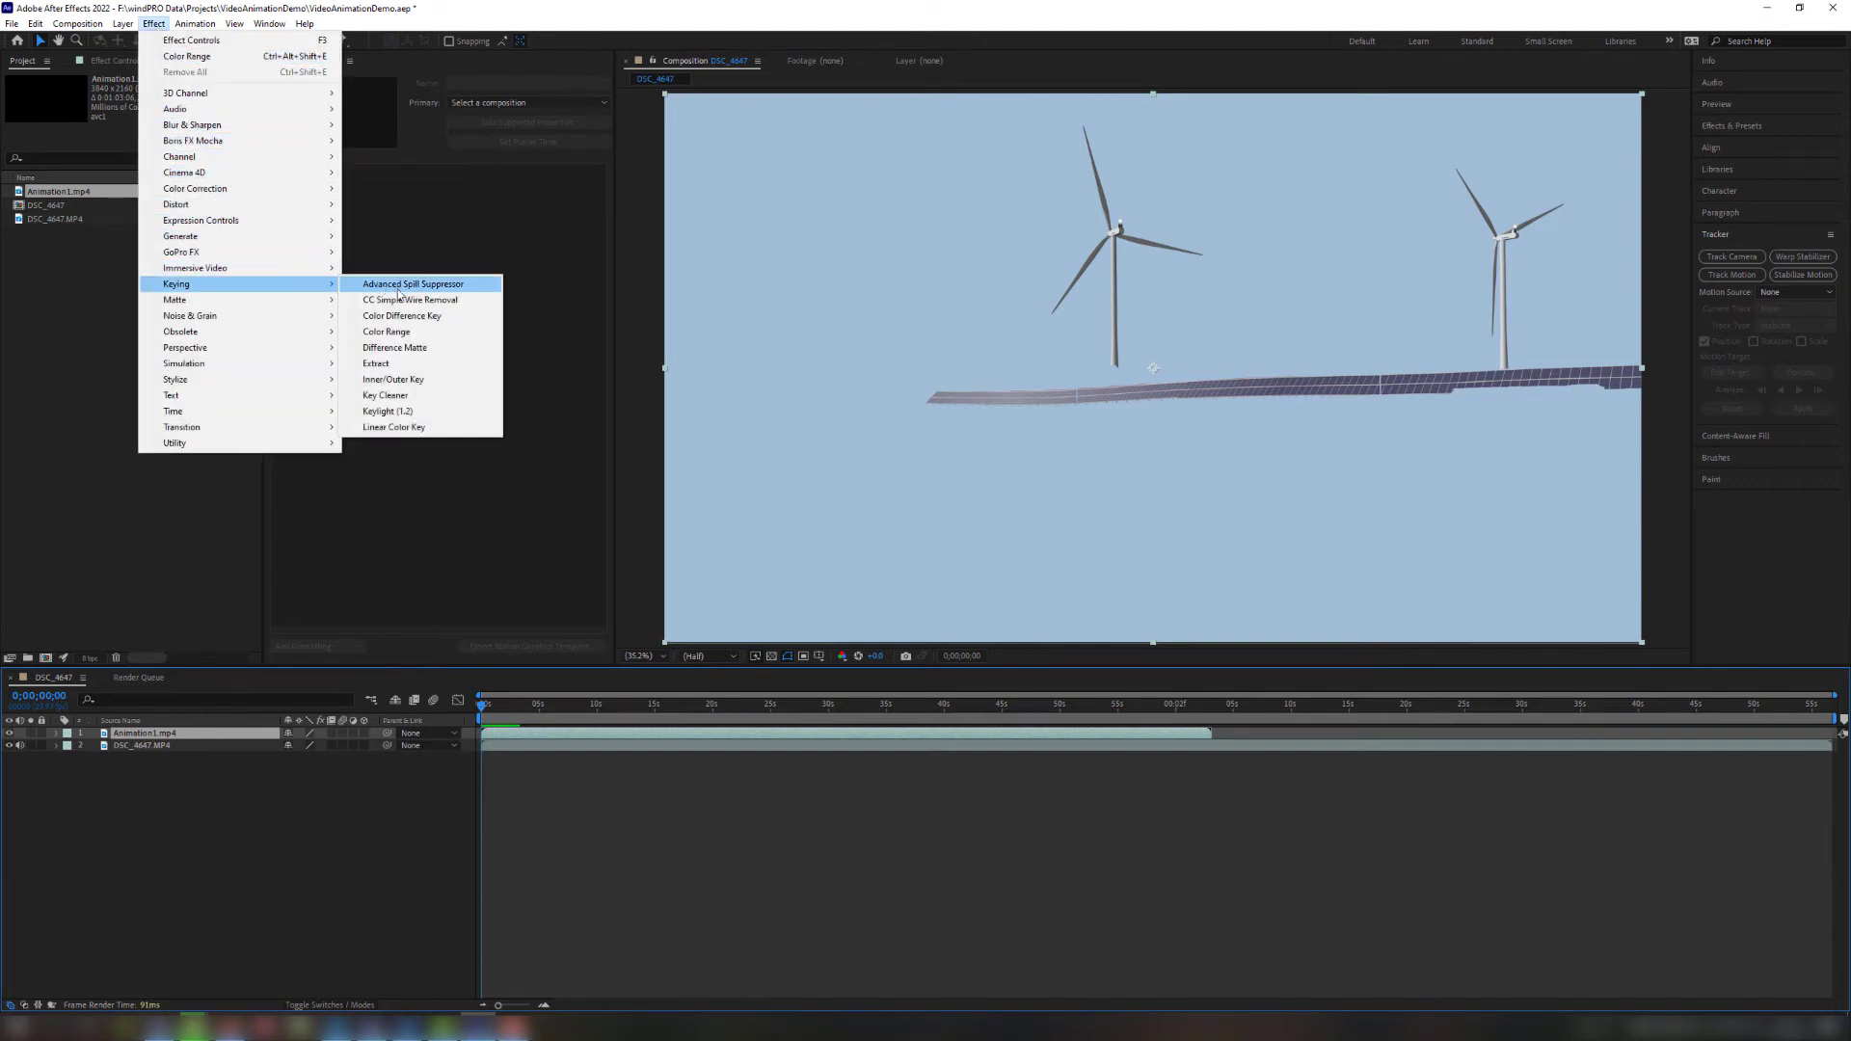
{"action": "left_click", "coordinate": [434, 333]}
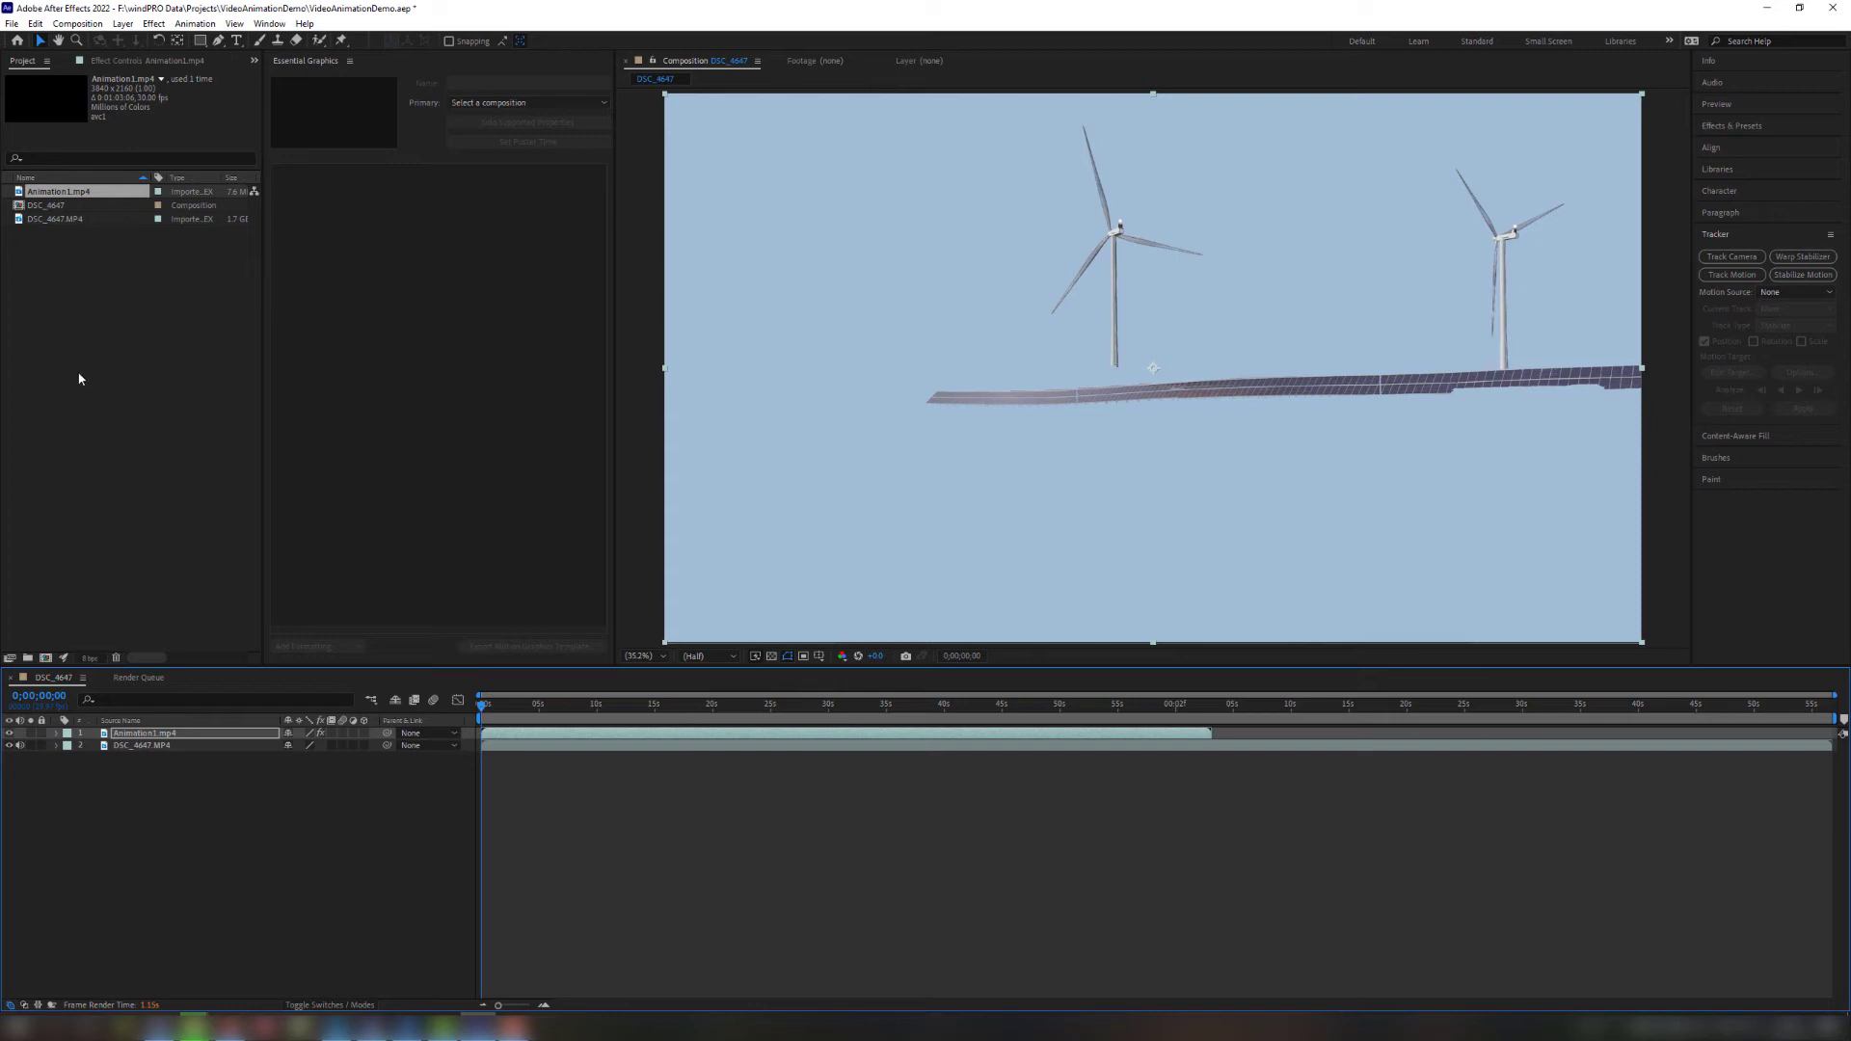
Key out the light blue background of Animation1.mp4 by sampling its color in the Color Range effect
{"action": "left_click", "coordinate": [58, 735]}
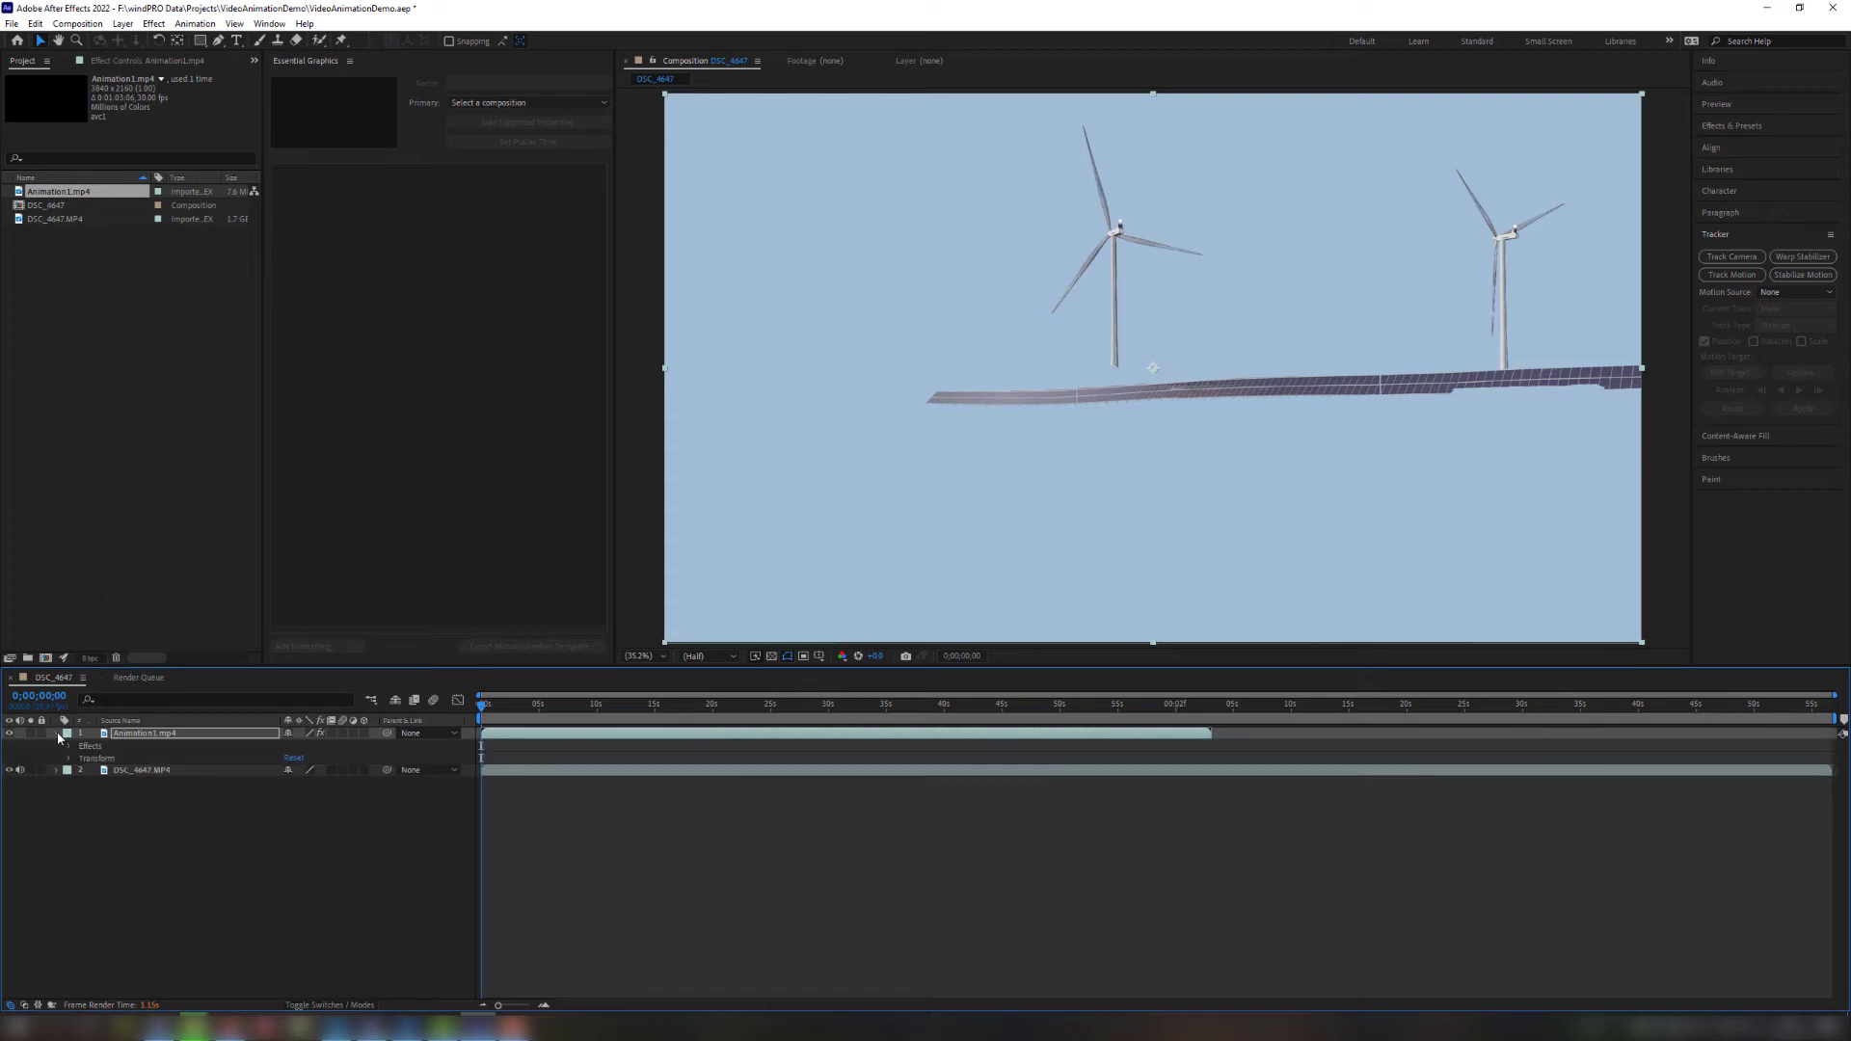
{"action": "left_click", "coordinate": [69, 747]}
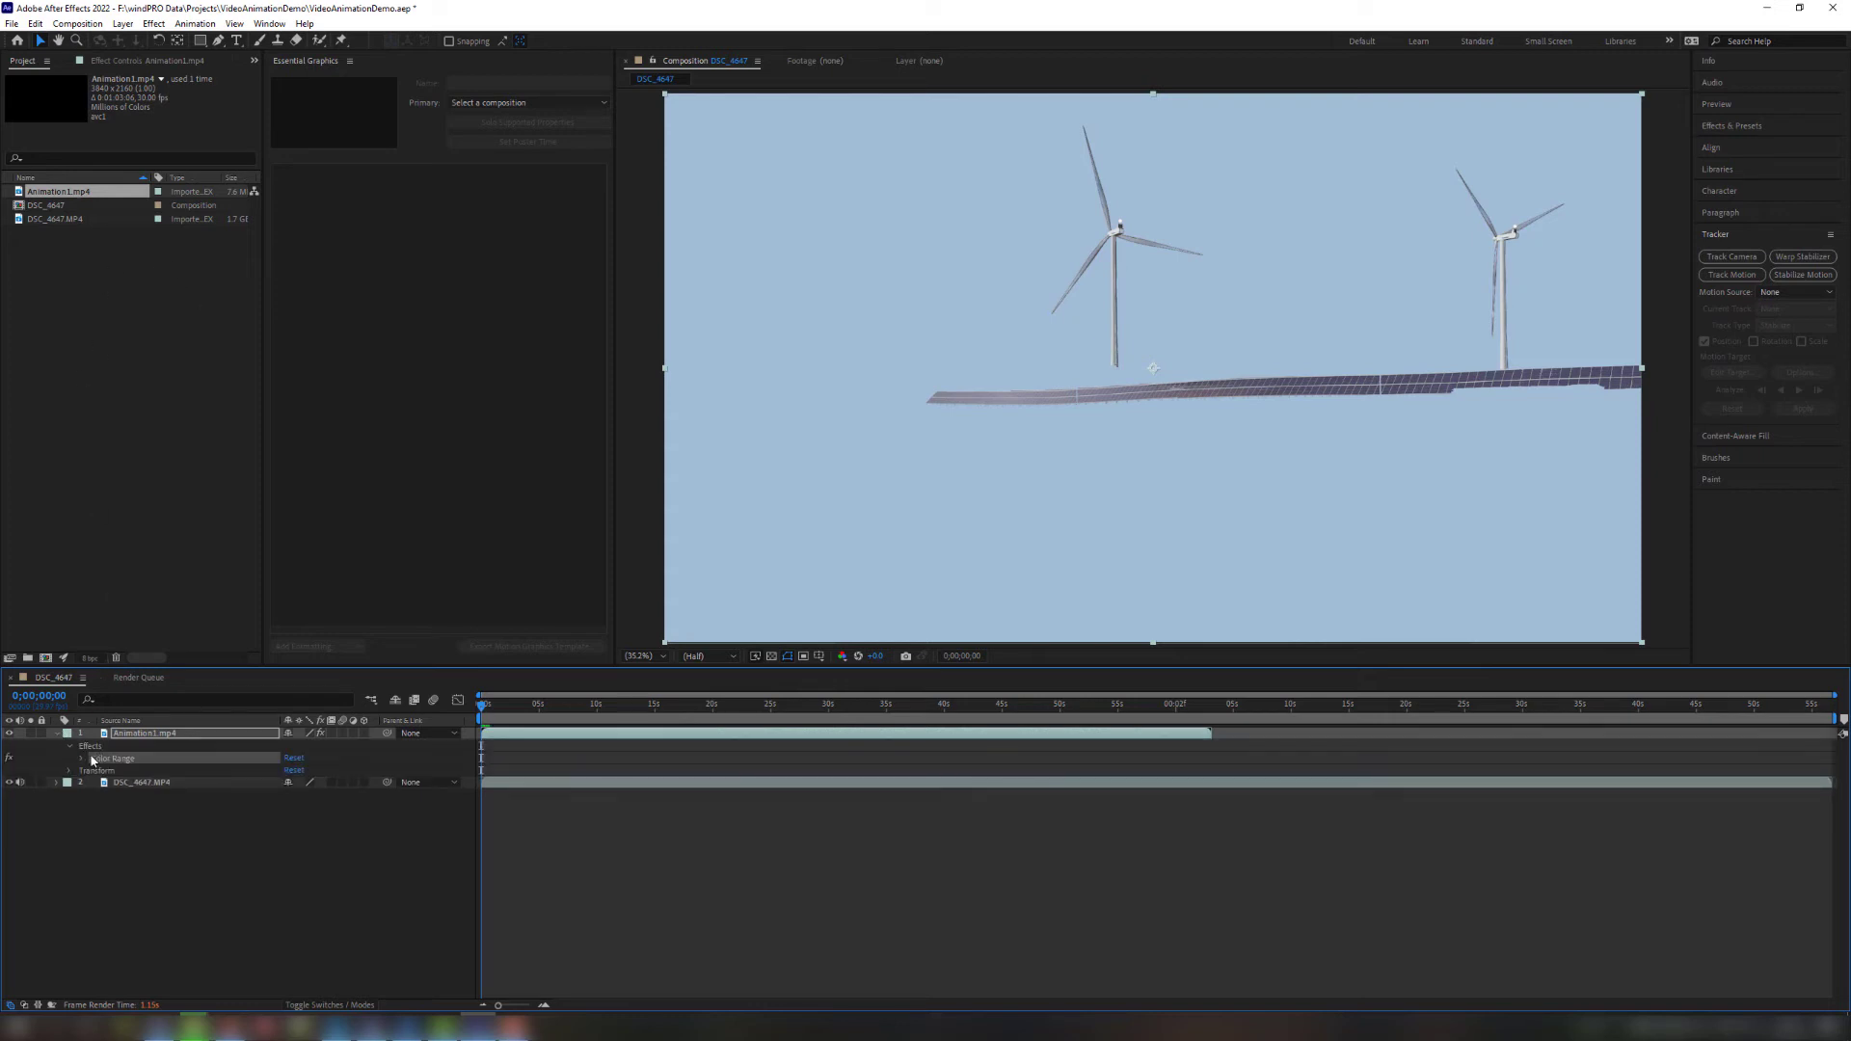
{"action": "double_click", "coordinate": [113, 760]}
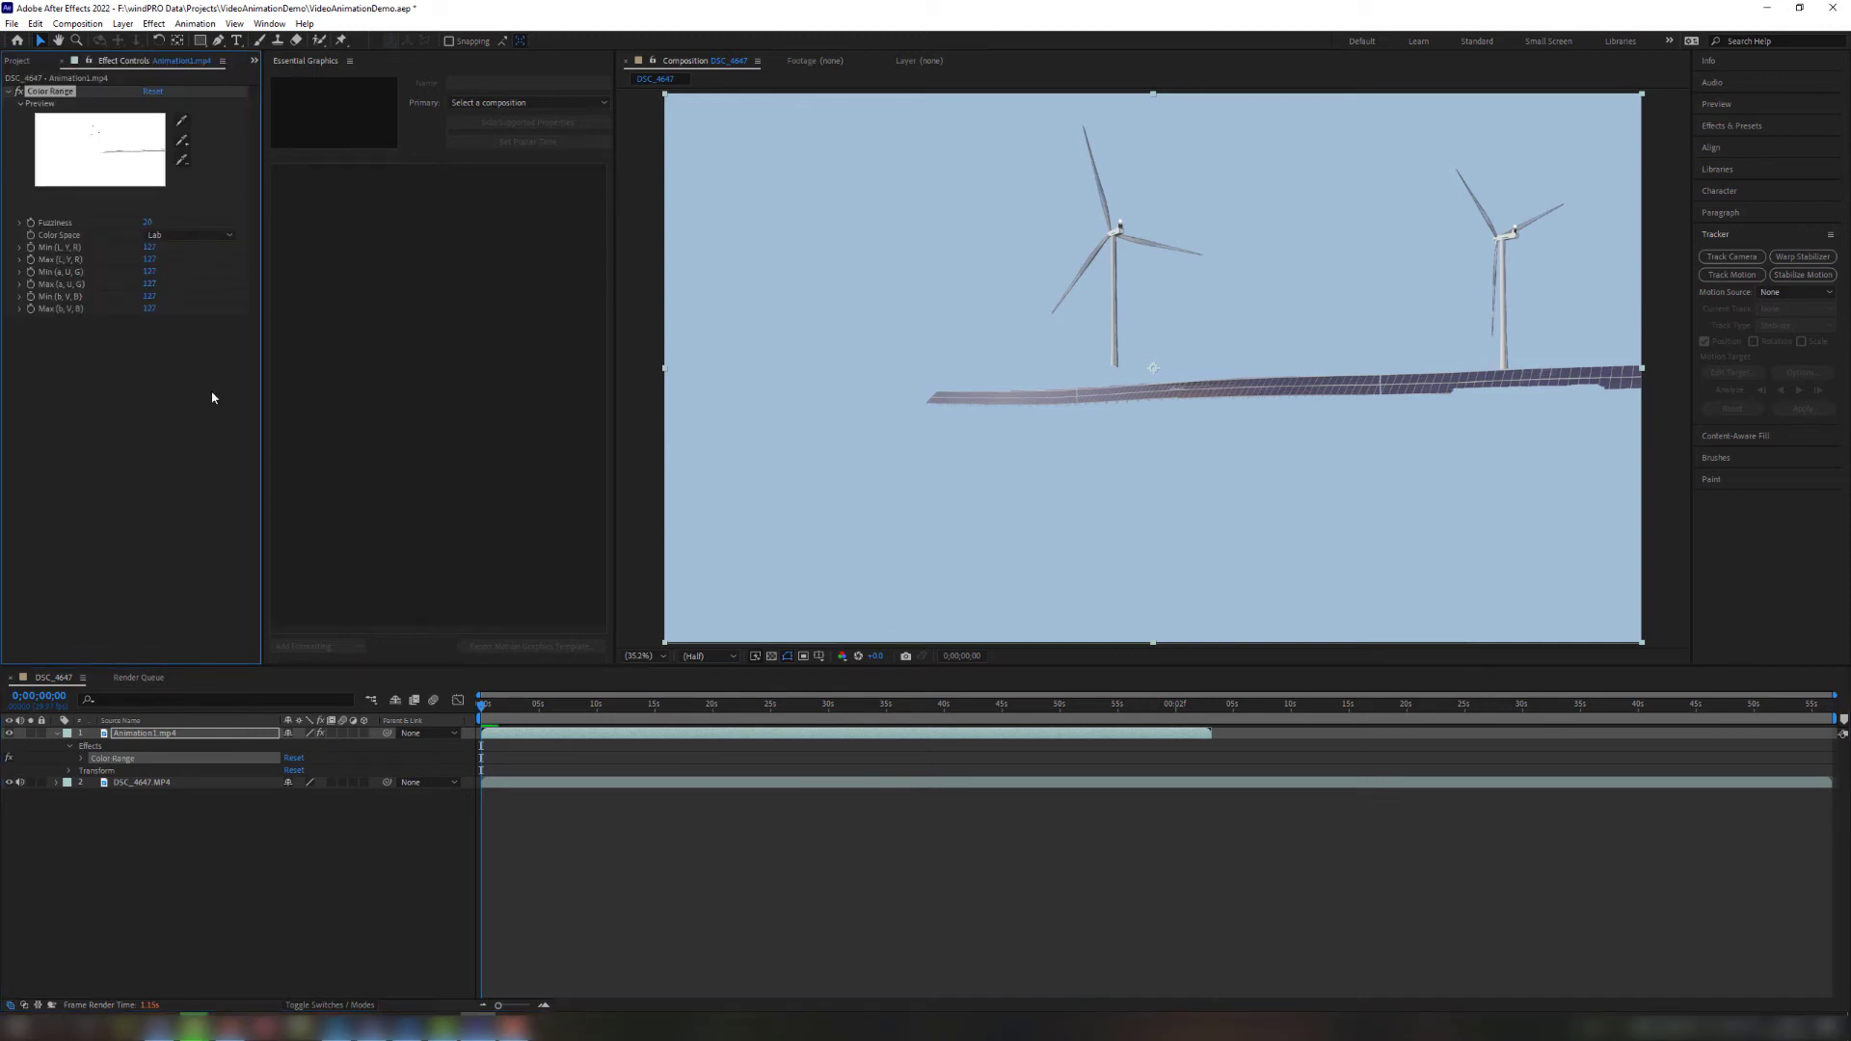
{"action": "left_click", "coordinate": [182, 124]}
{"action": "left_click", "coordinate": [779, 175]}
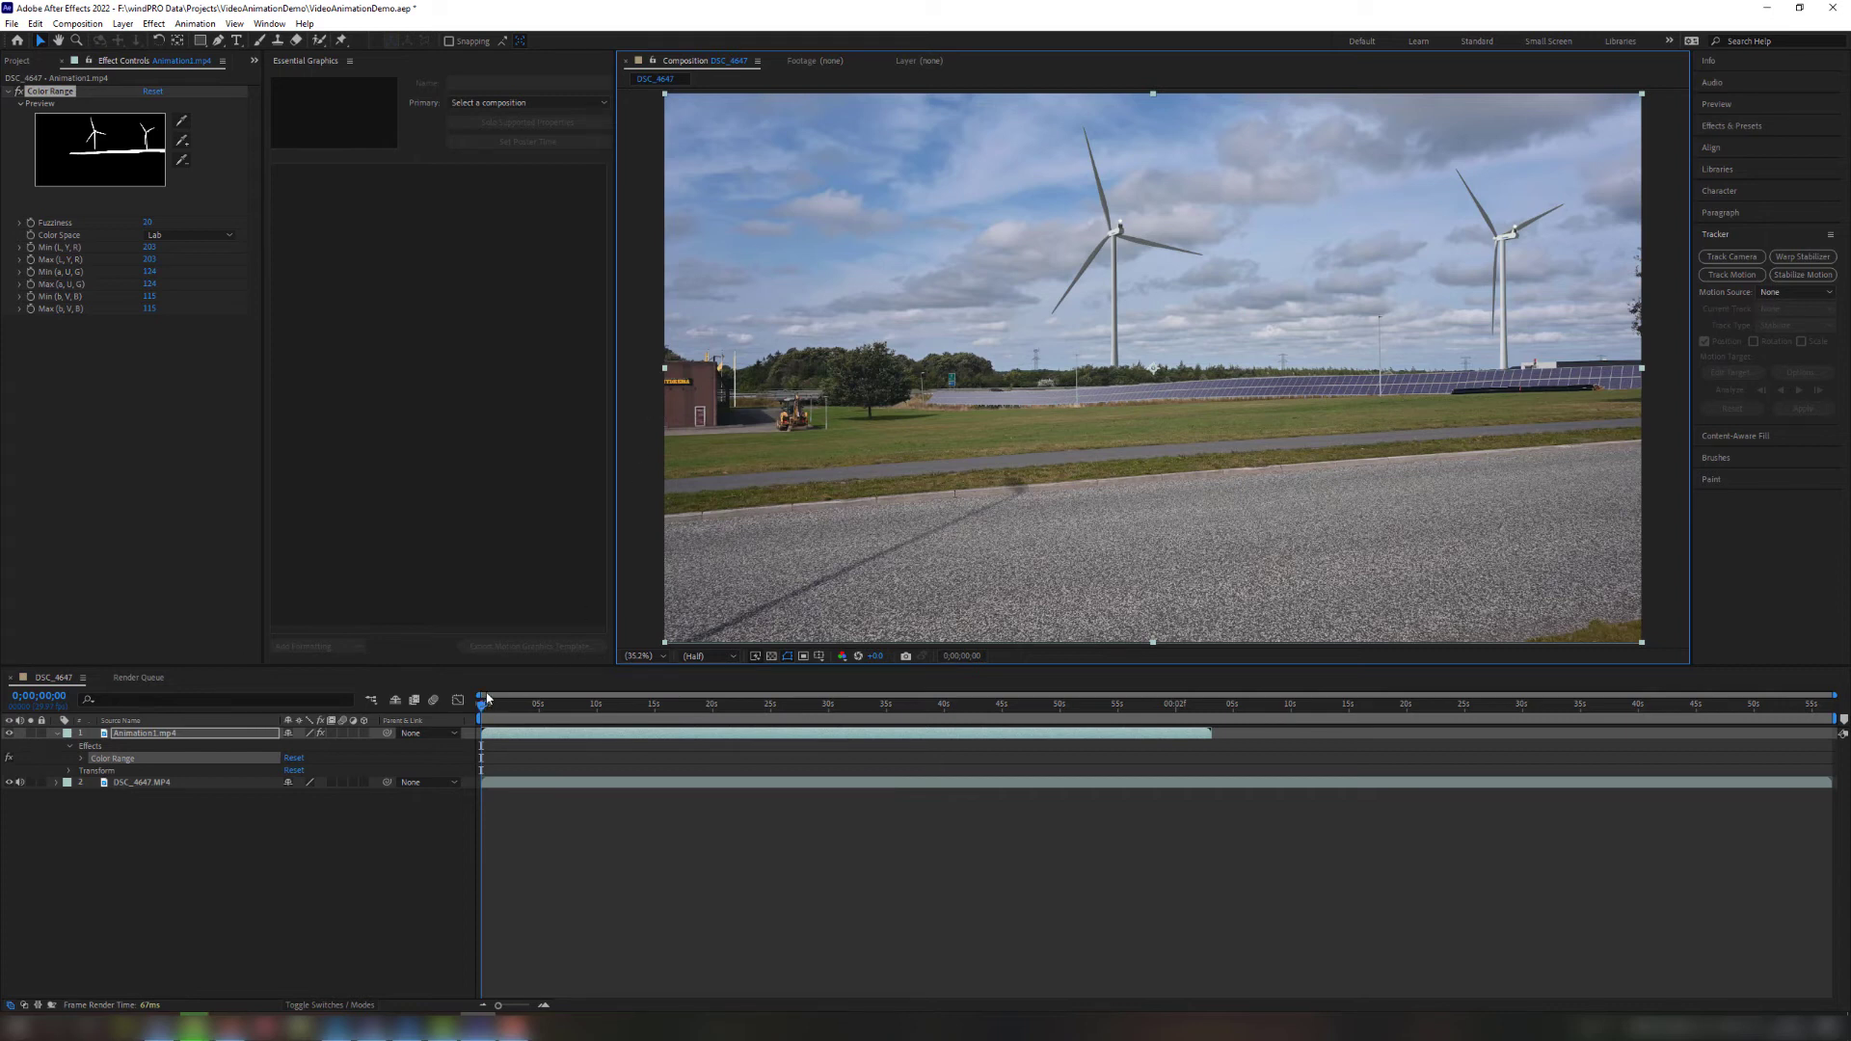
{"action": "left_click", "coordinate": [439, 843]}
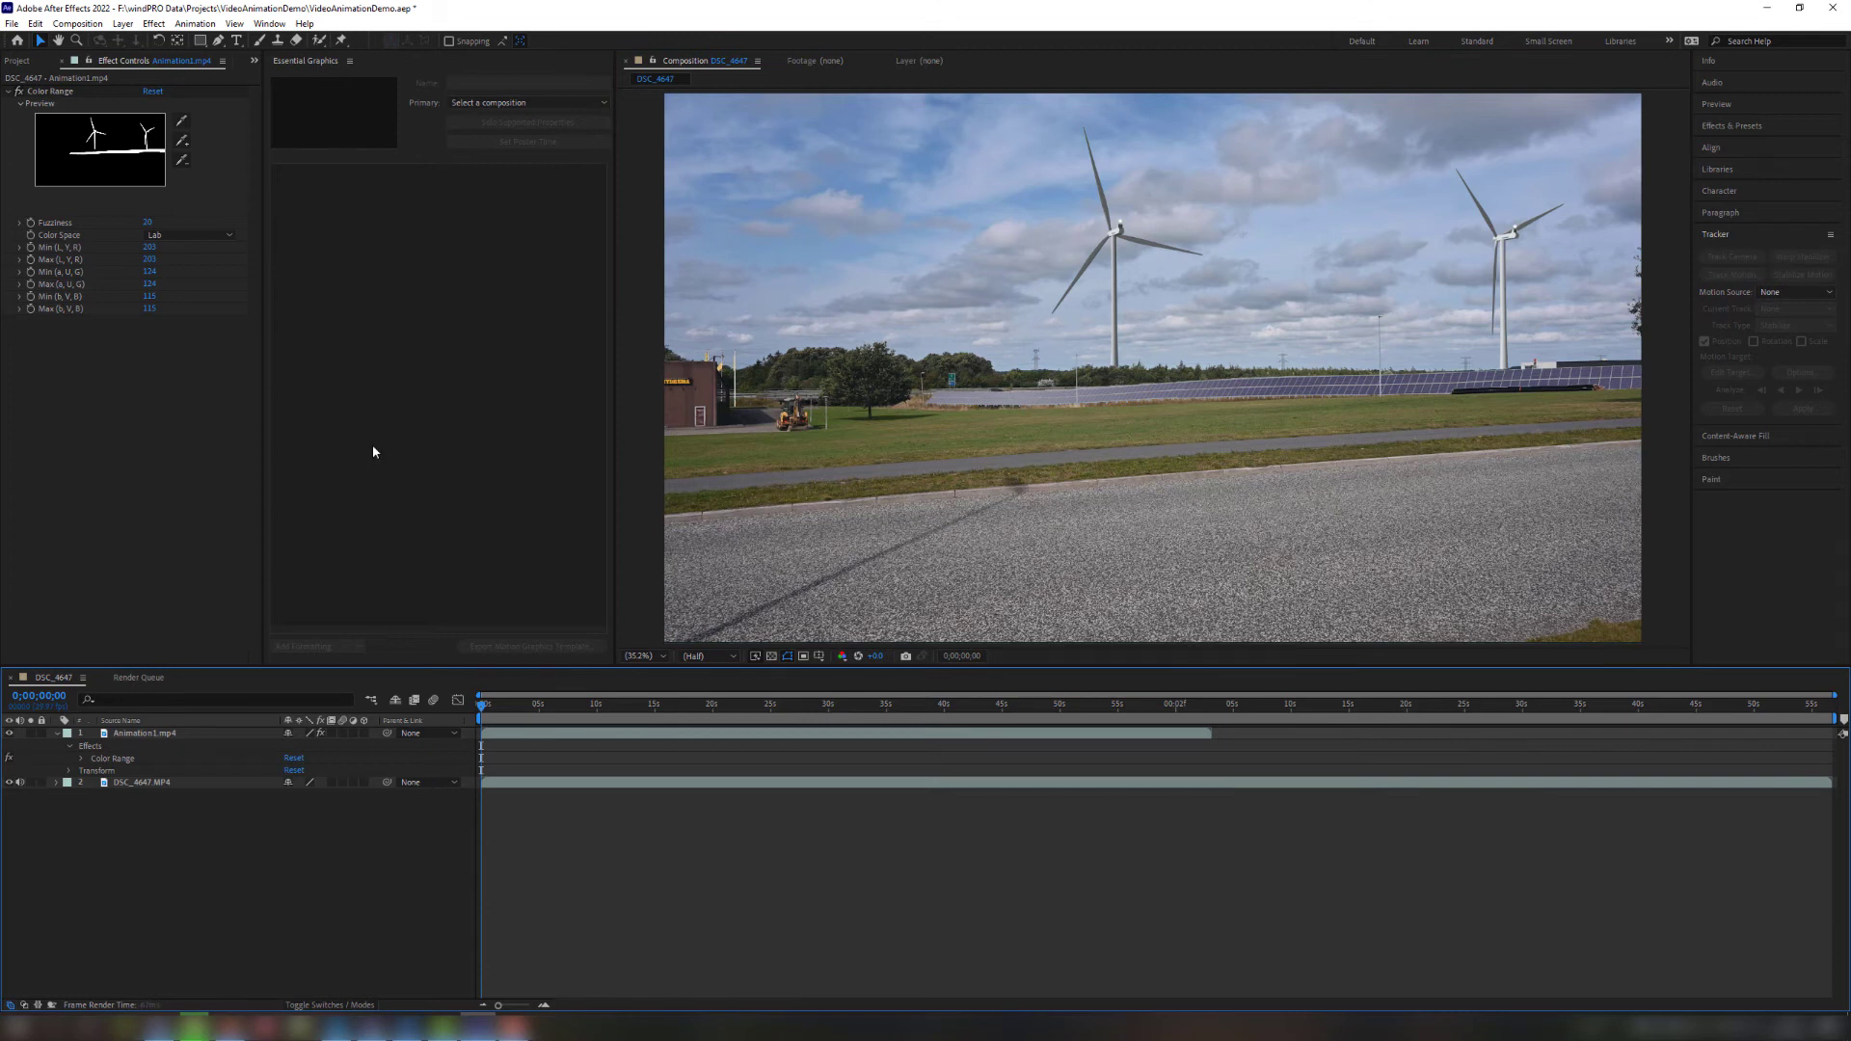
Preview the keyed turbines over the footage and mute the audio of the DSC_4647.MP4 layer
{"action": "key", "text": "space"}
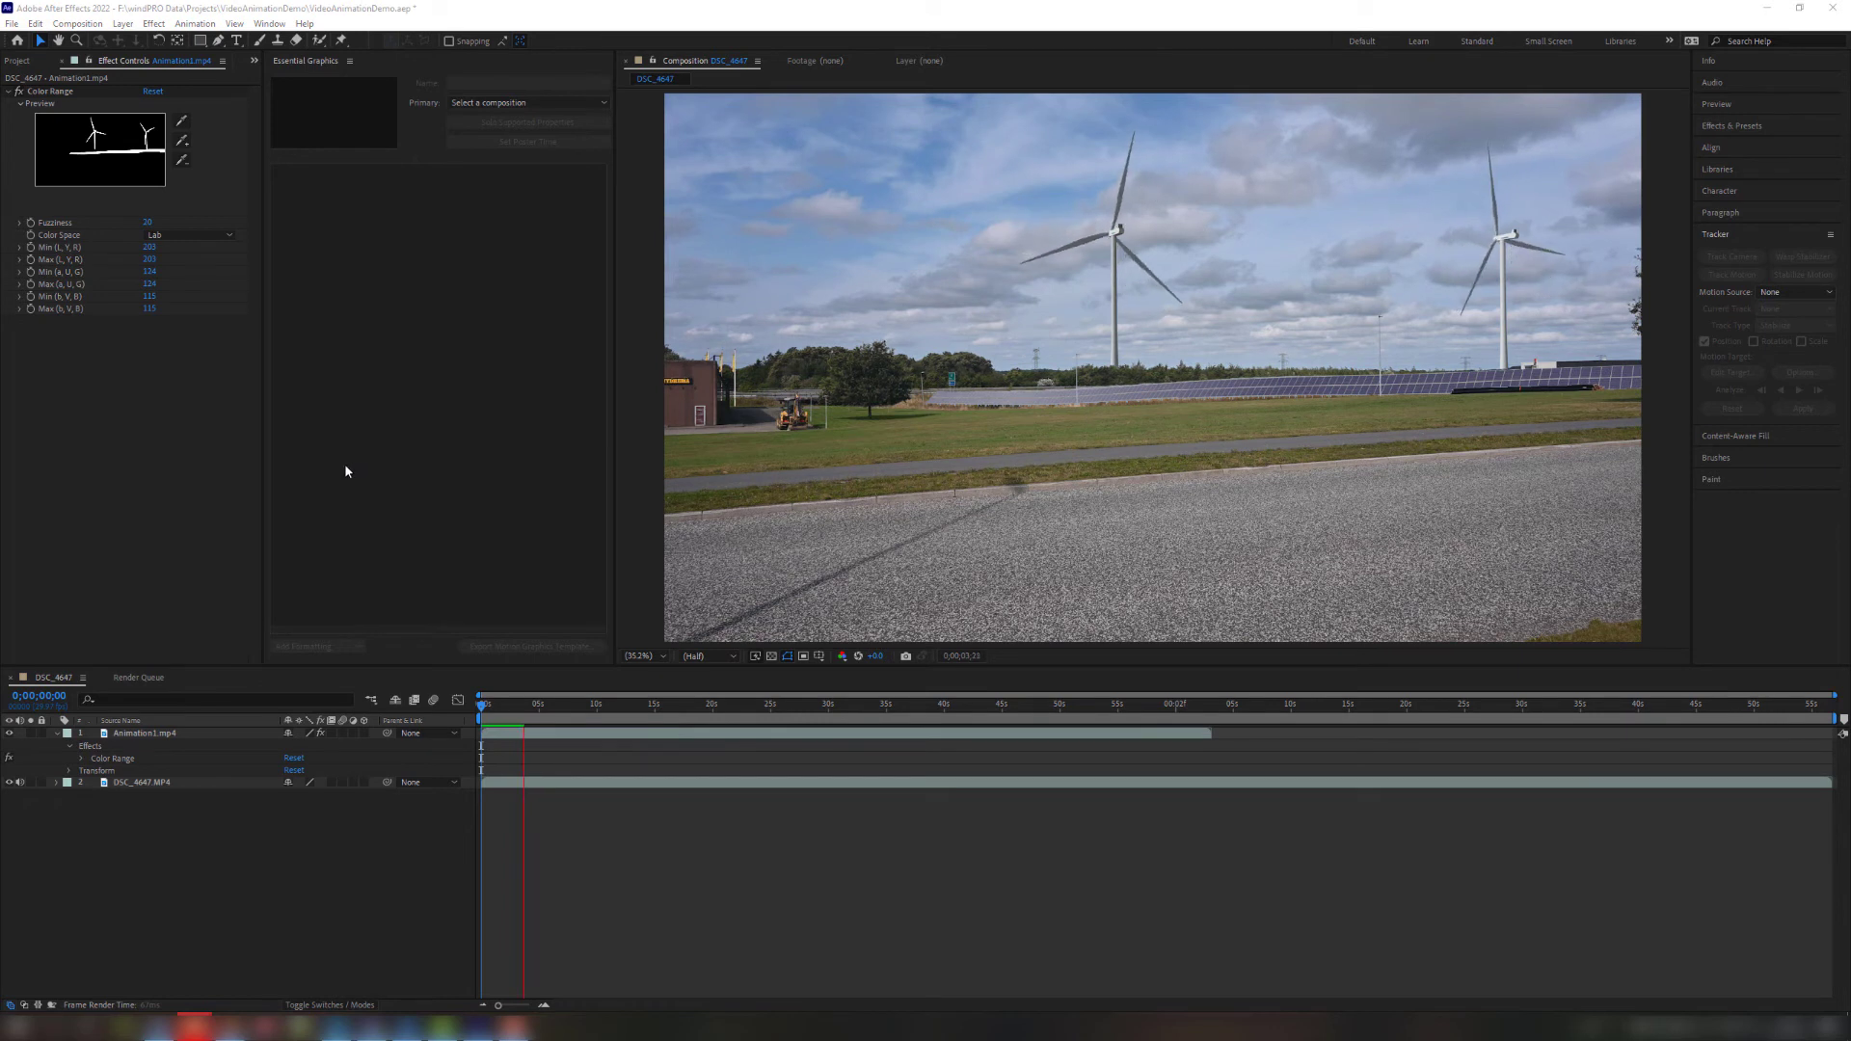
{"action": "left_click", "coordinate": [19, 784]}
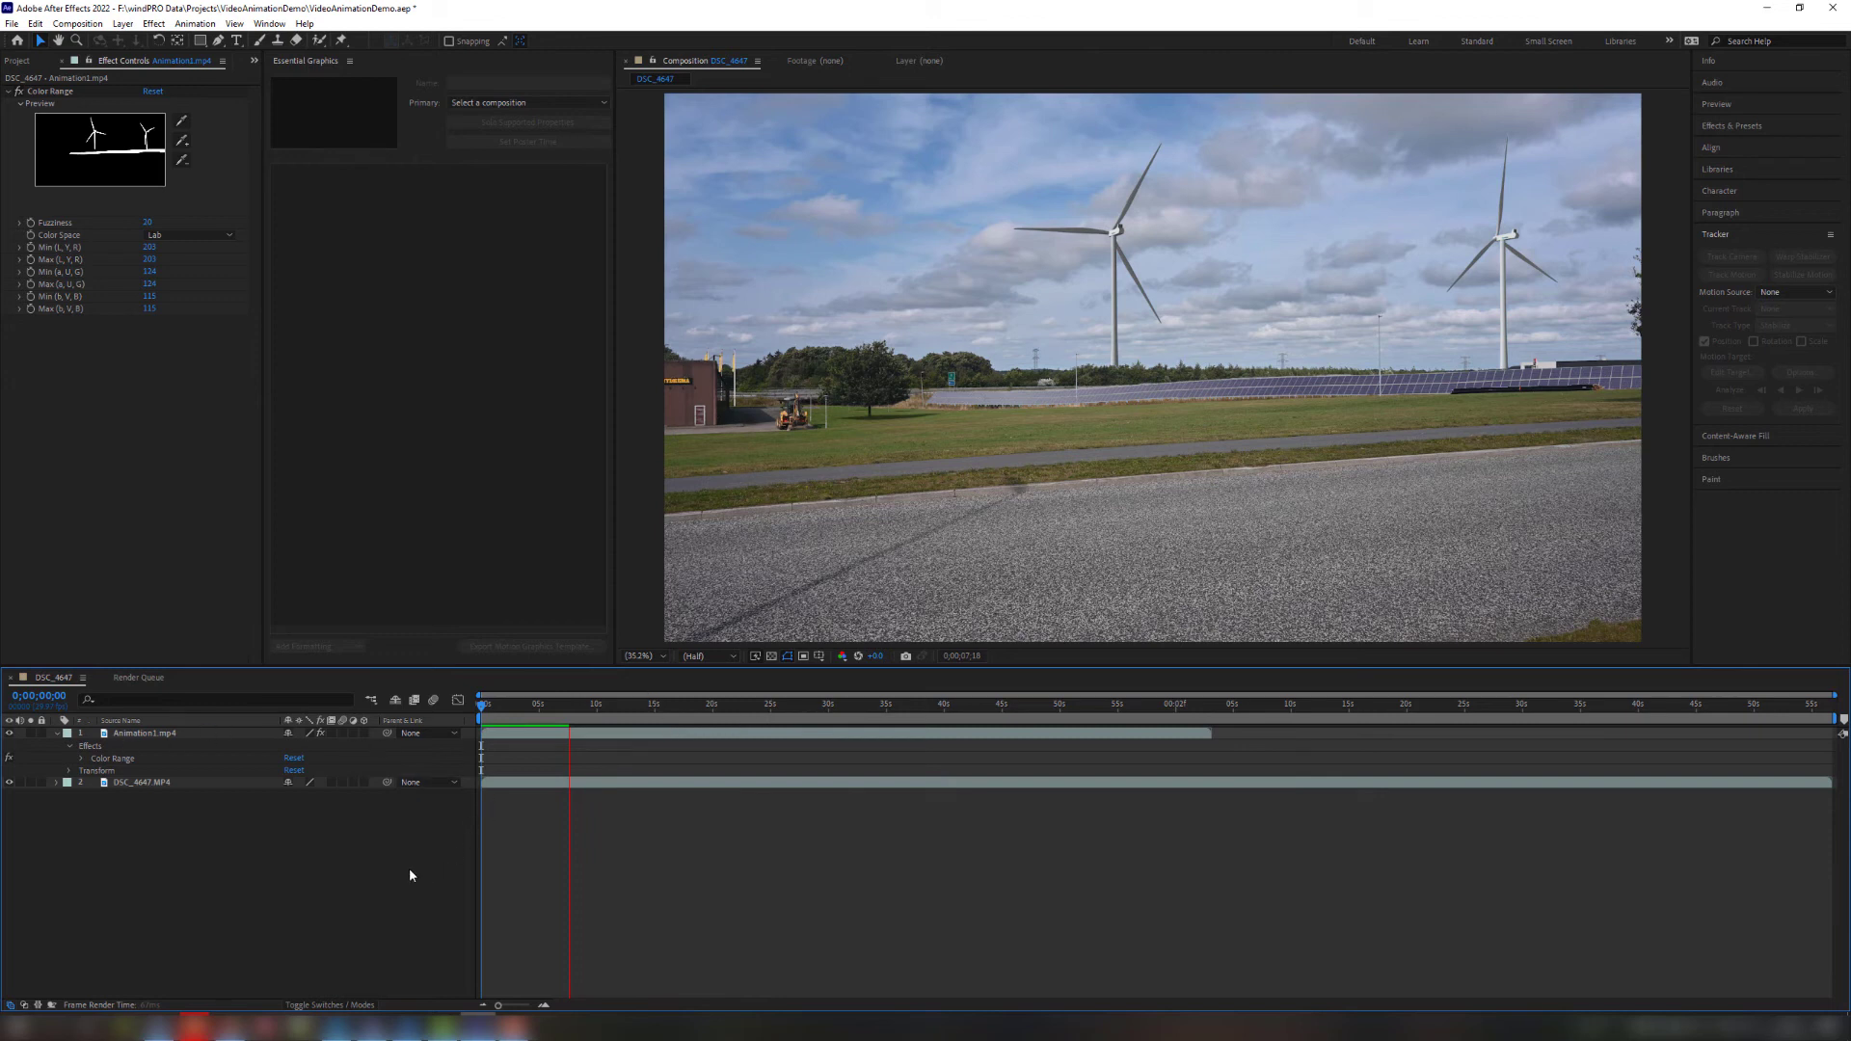
{"action": "key", "text": "space"}
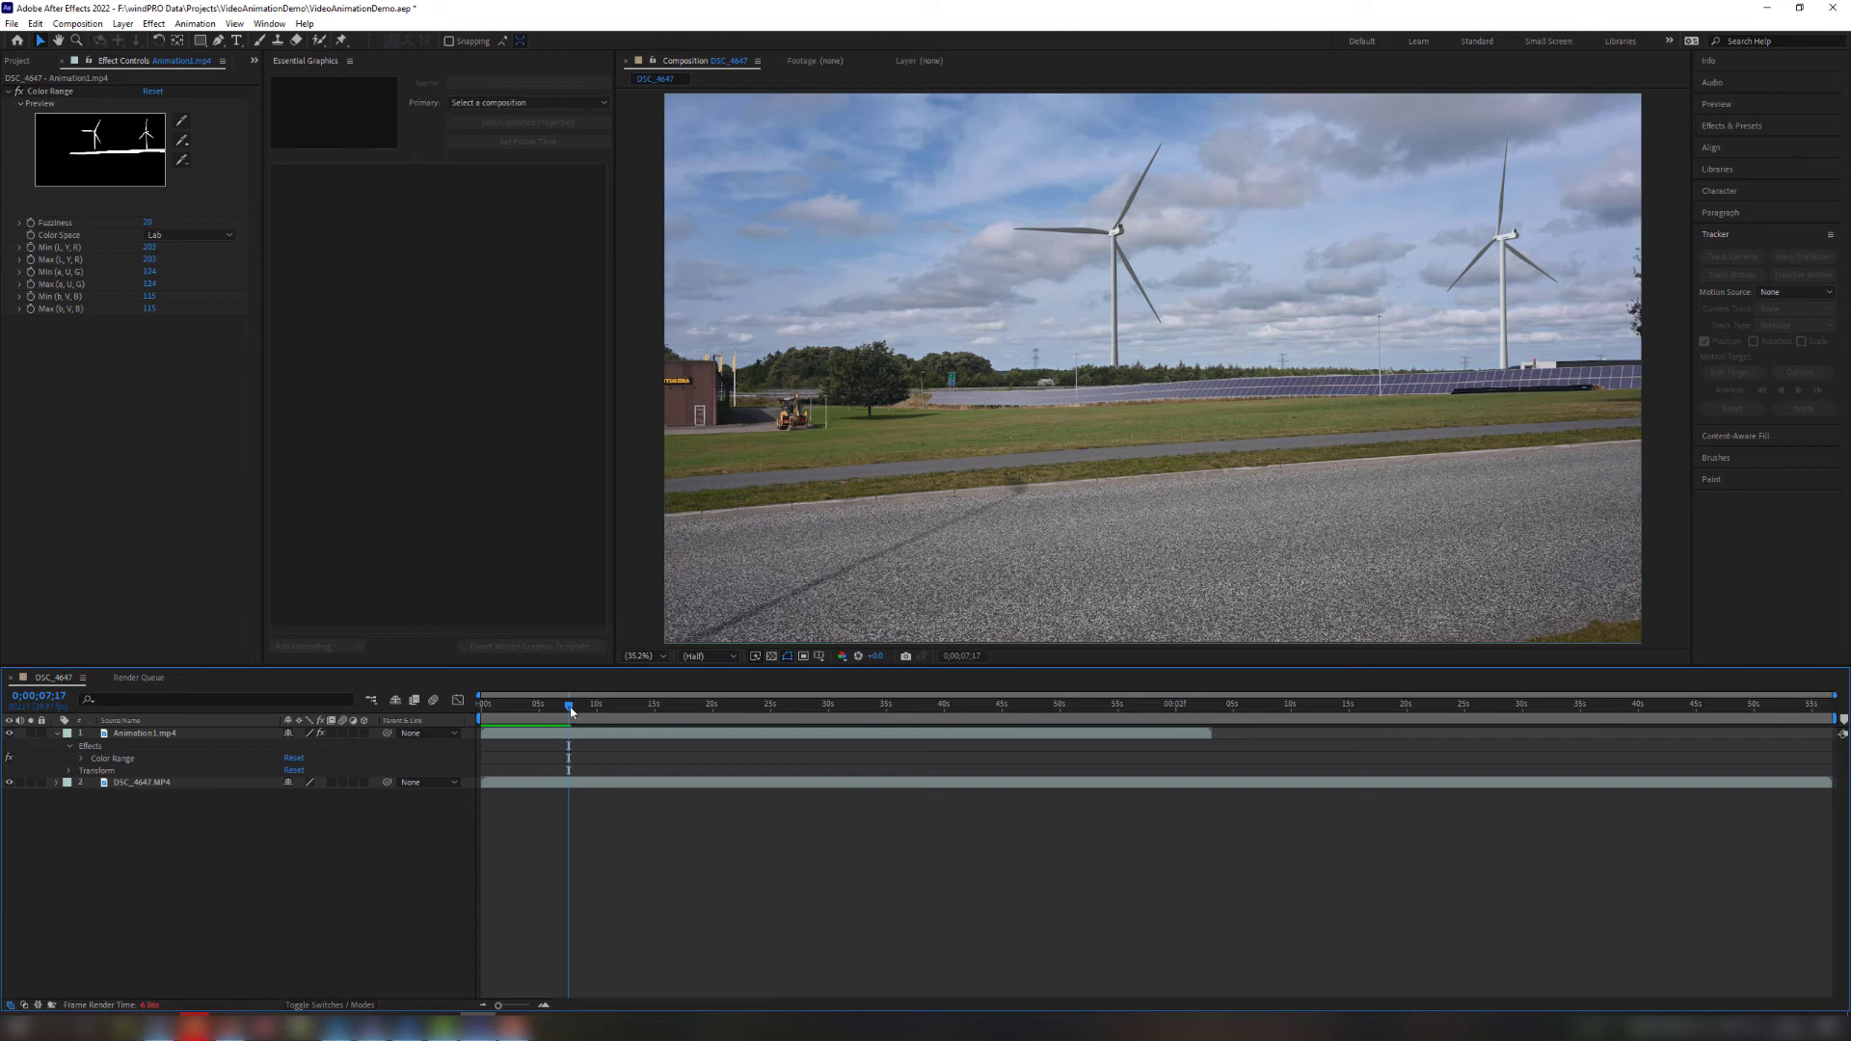
Cut about the first 10 seconds from the DSC_4647.MP4 layer and trim its end to match the end of Animation1.mp4
{"action": "mouse_move", "coordinate": [570, 710]}
{"action": "left_mouse_down"}
{"action": "mouse_move", "coordinate": [801, 710]}
{"action": "mouse_move", "coordinate": [599, 706]}
{"action": "left_mouse_up"}
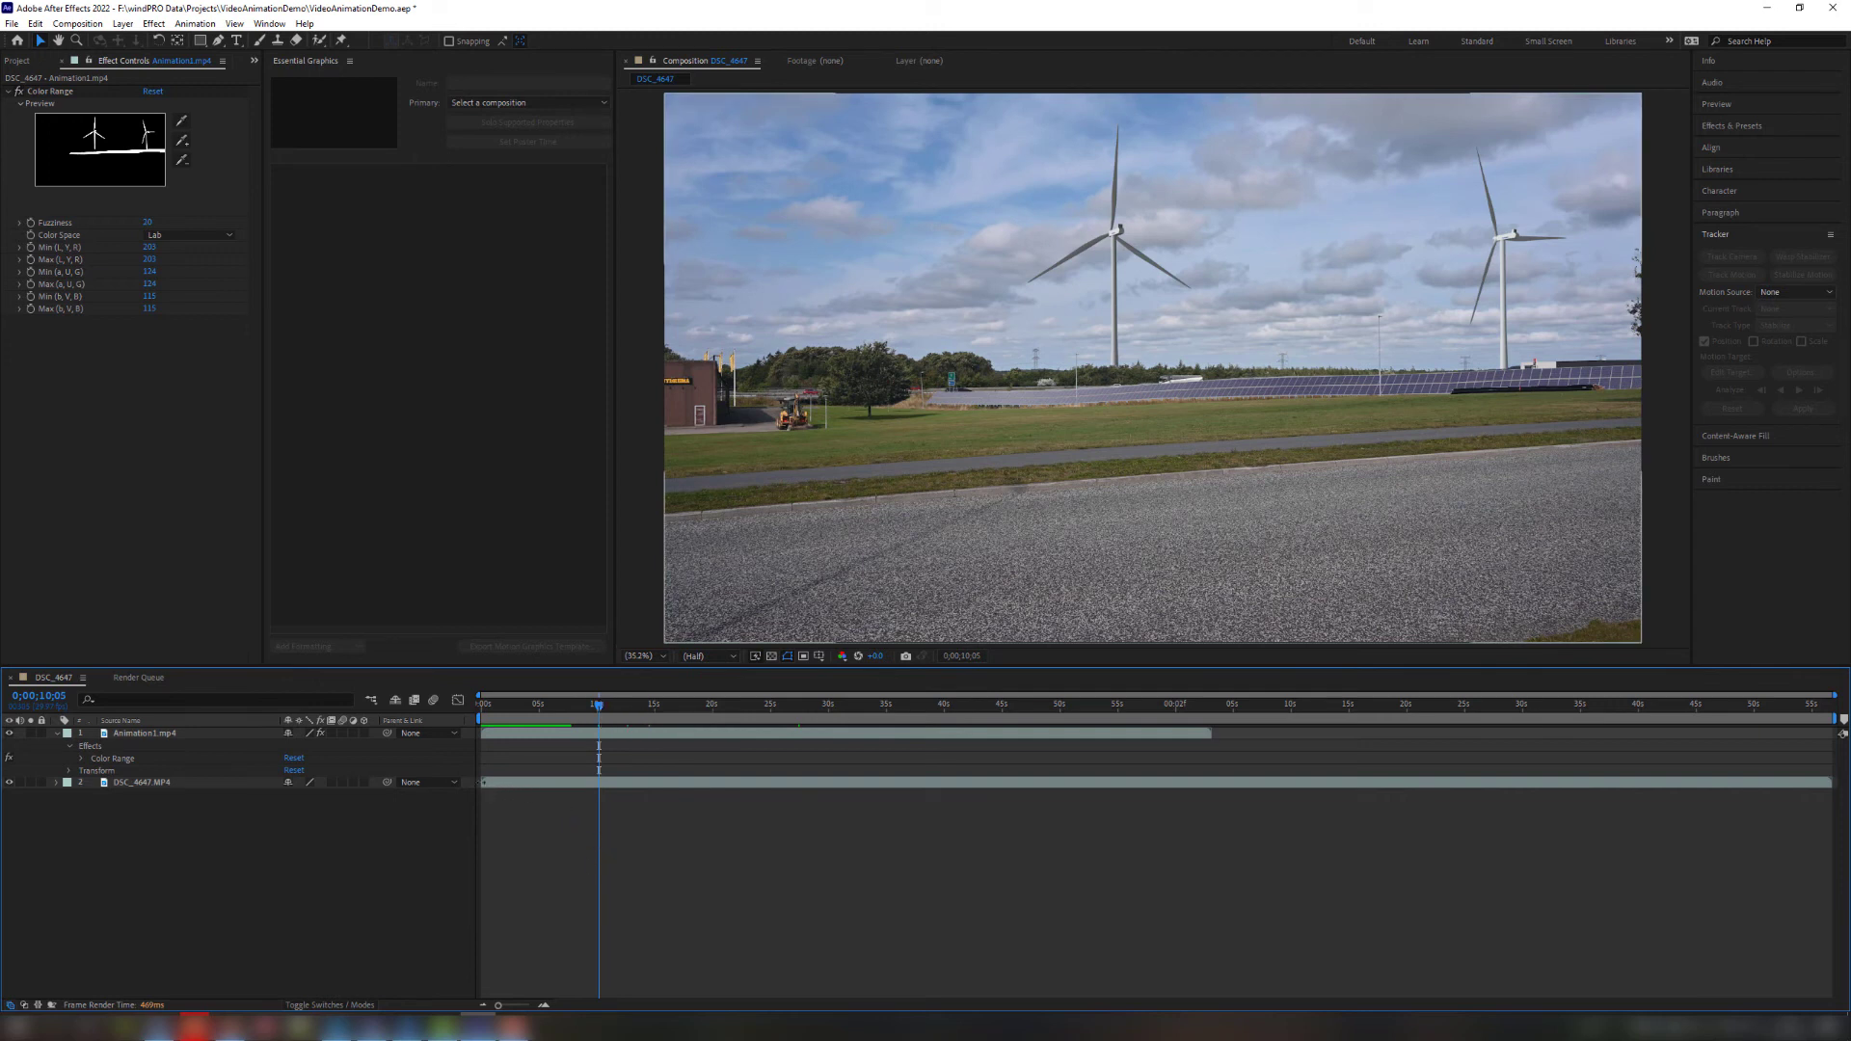
{"action": "mouse_move", "coordinate": [483, 782]}
{"action": "left_mouse_down"}
{"action": "mouse_move", "coordinate": [599, 784]}
{"action": "mouse_move", "coordinate": [507, 784]}
{"action": "left_mouse_up"}
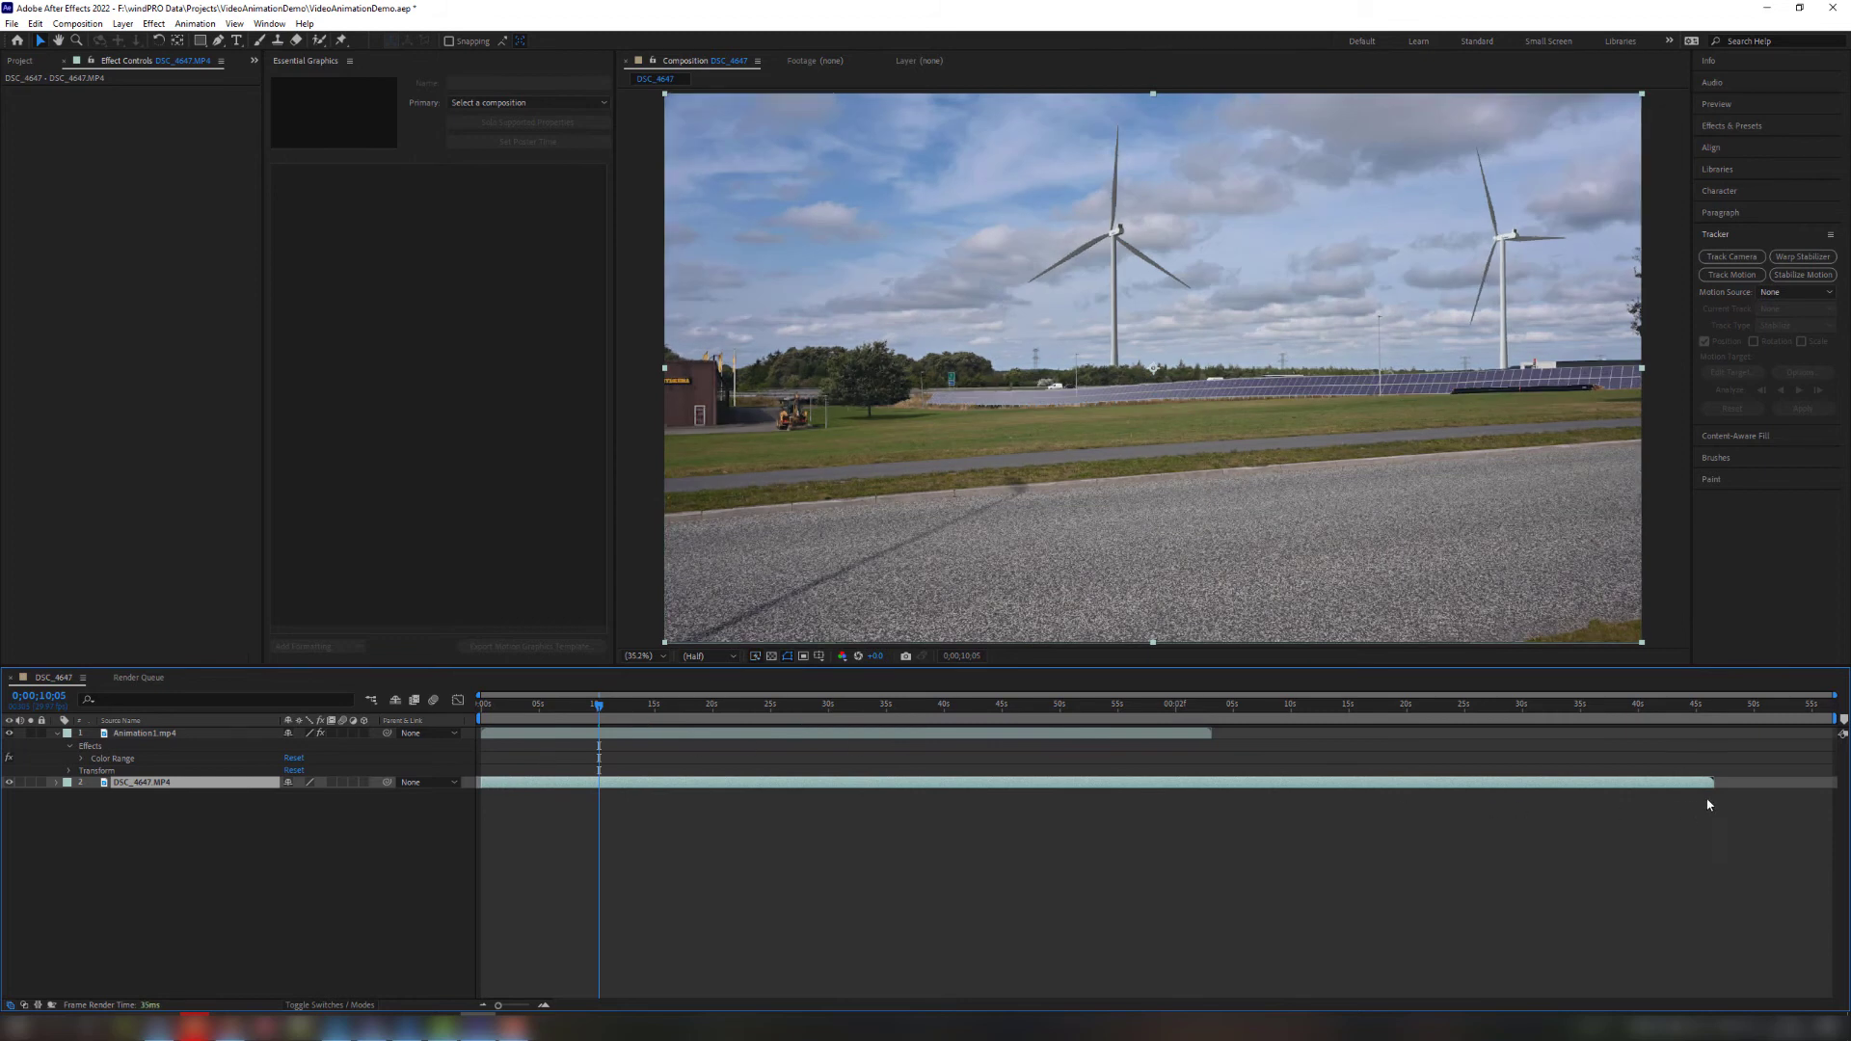
{"action": "left_click_drag", "start_coordinate": [1712, 782], "coordinate": [1220, 784]}
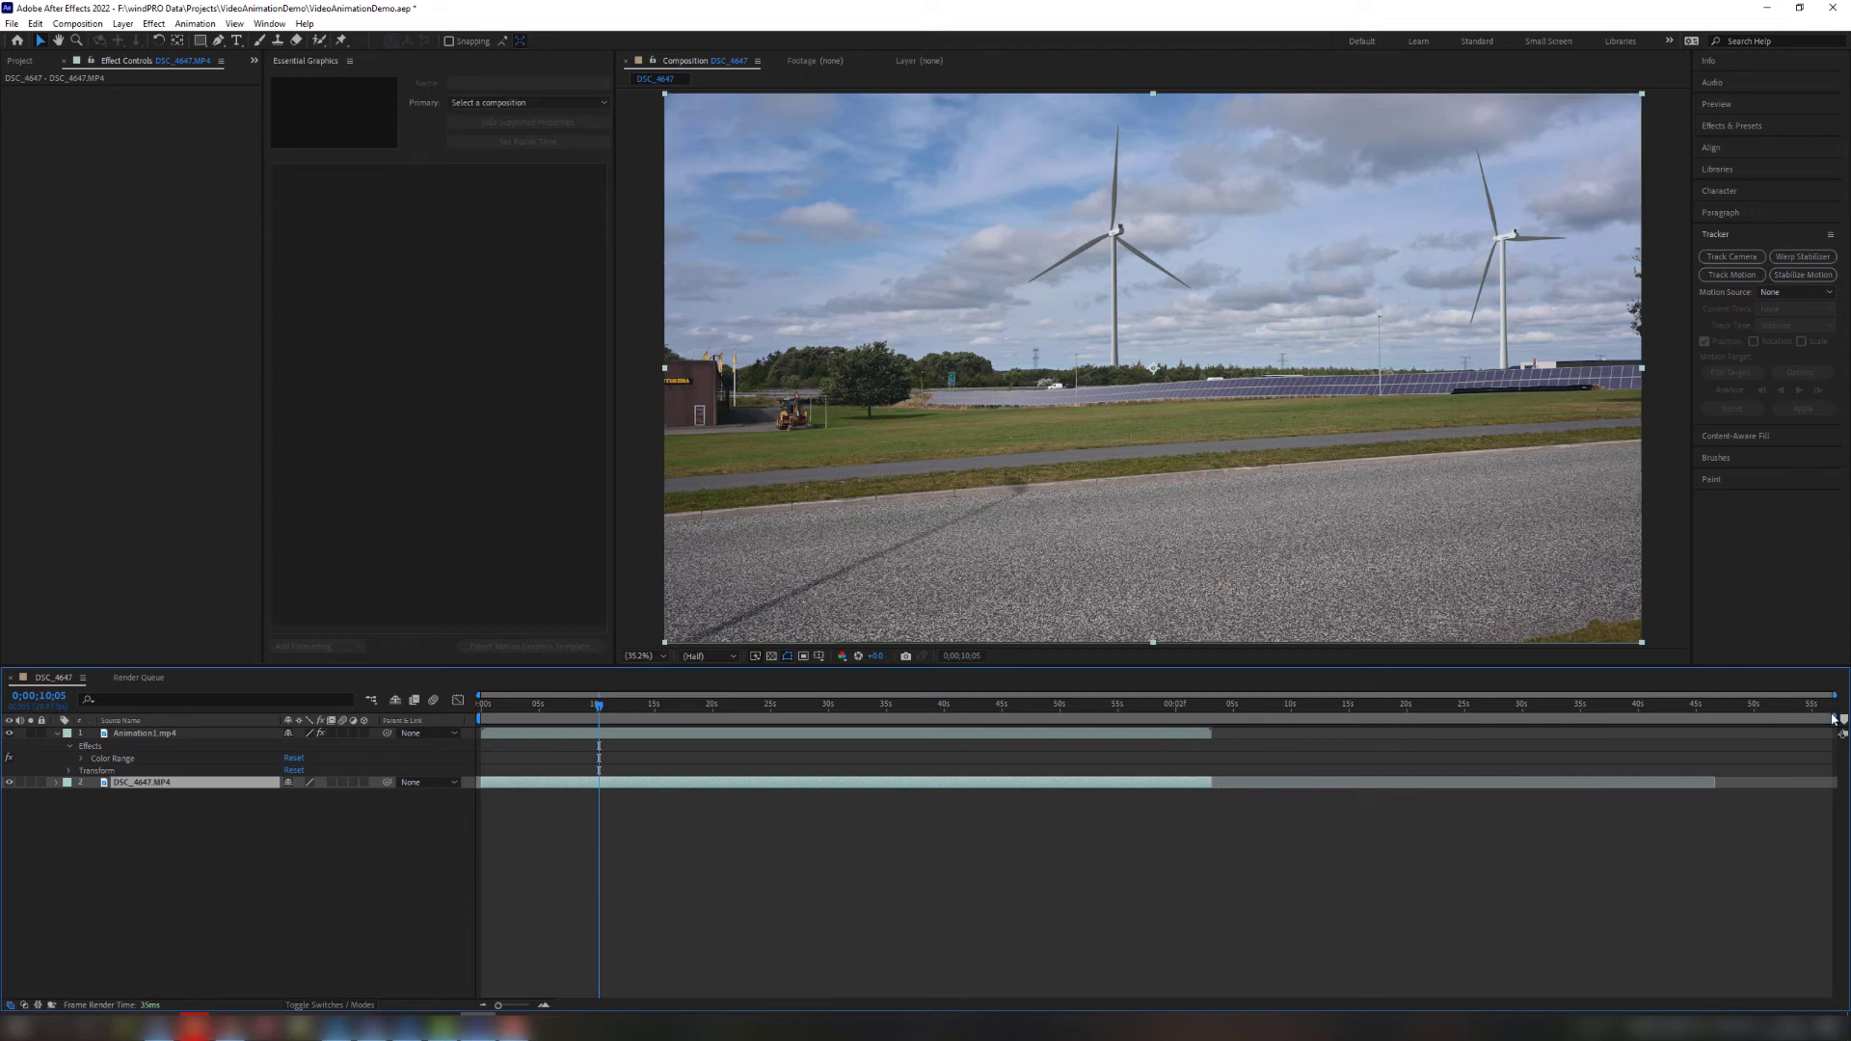
Shorten the work area to the end of both layers, trim the composition to it, and return the playhead to 0;00;00;00
{"action": "left_click_drag", "start_coordinate": [1836, 720], "coordinate": [1222, 719]}
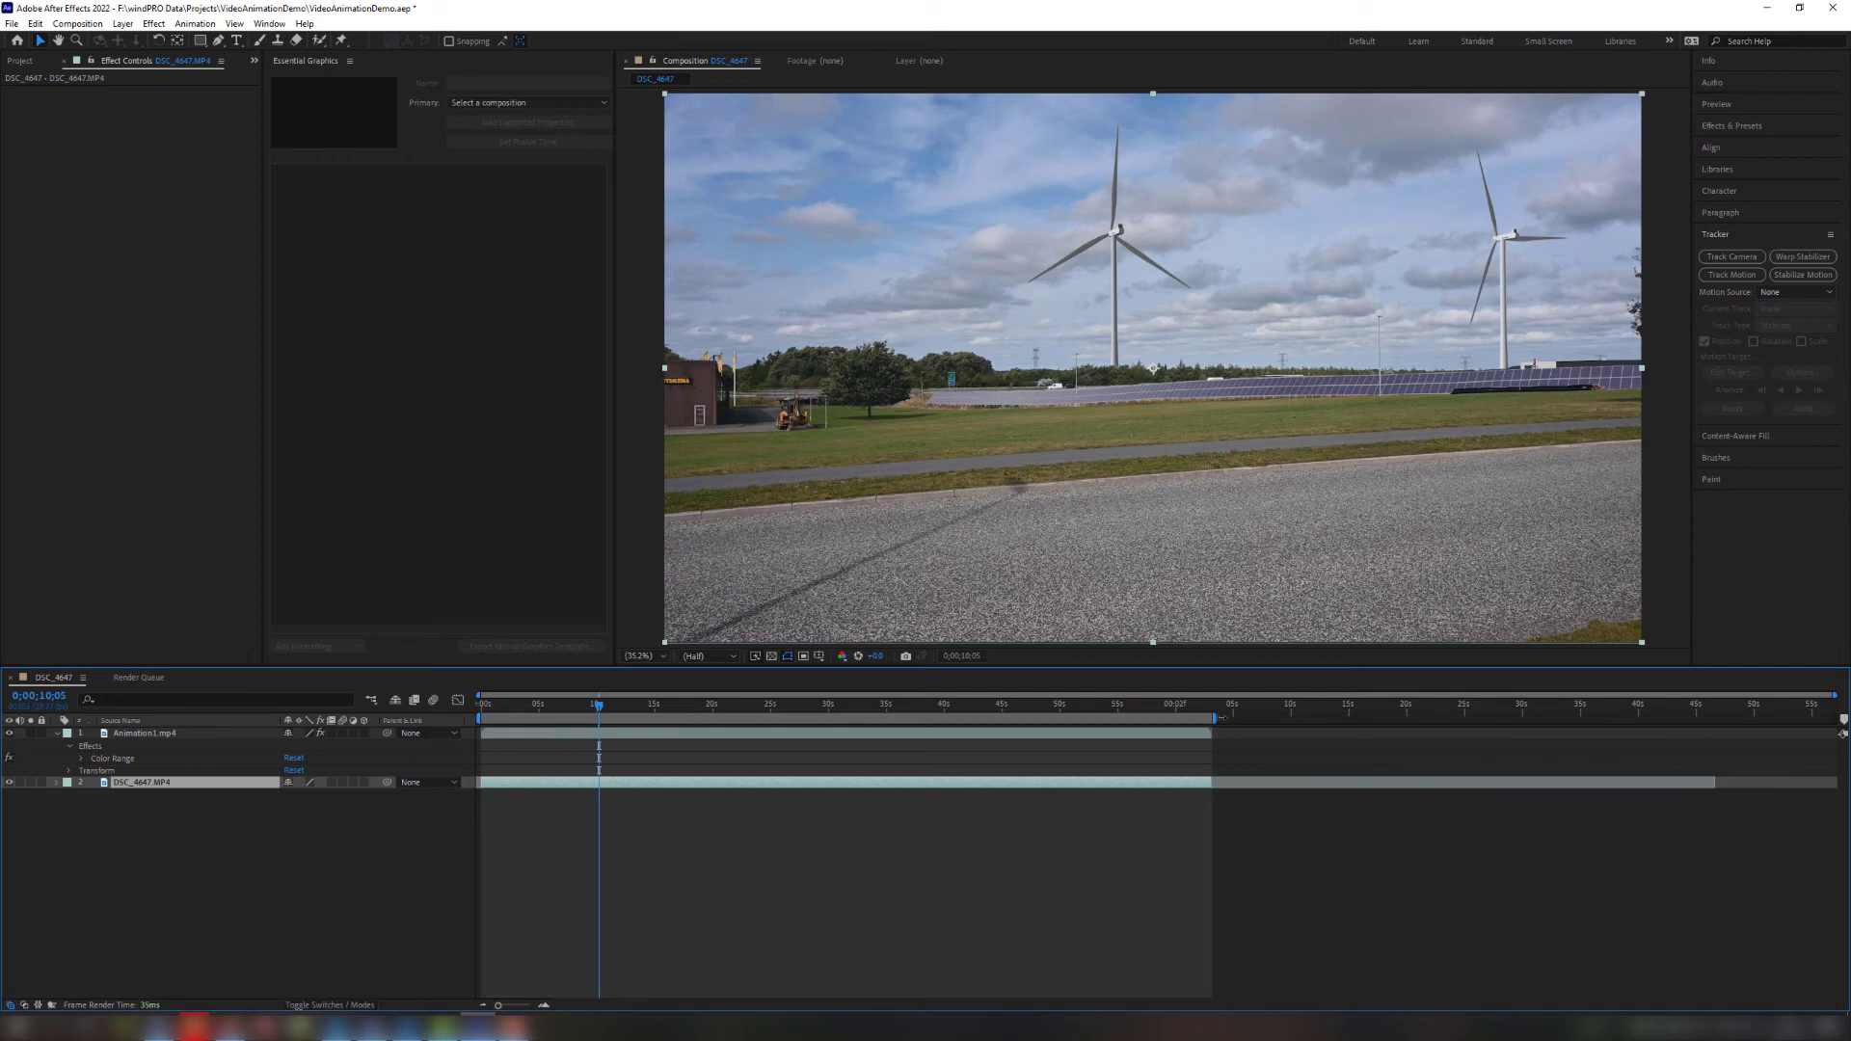
{"action": "right_click", "coordinate": [1159, 718]}
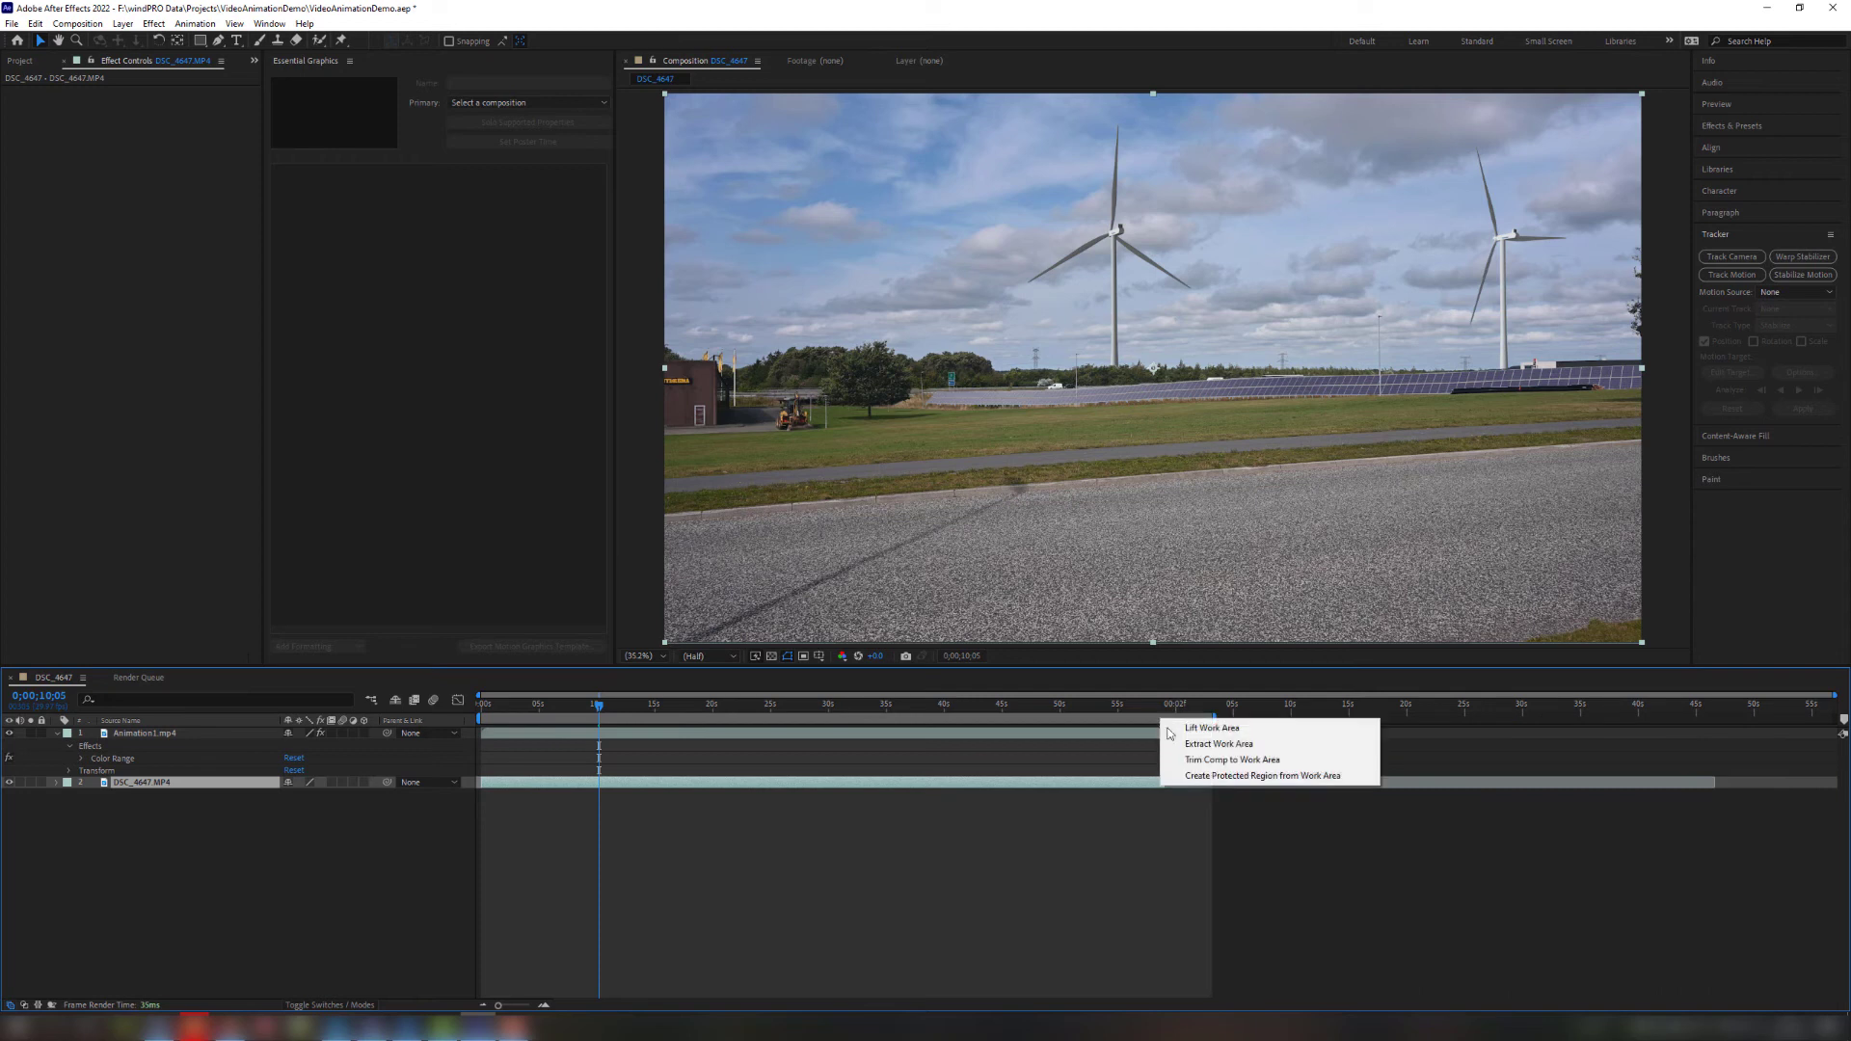
{"action": "left_click", "coordinate": [1277, 761]}
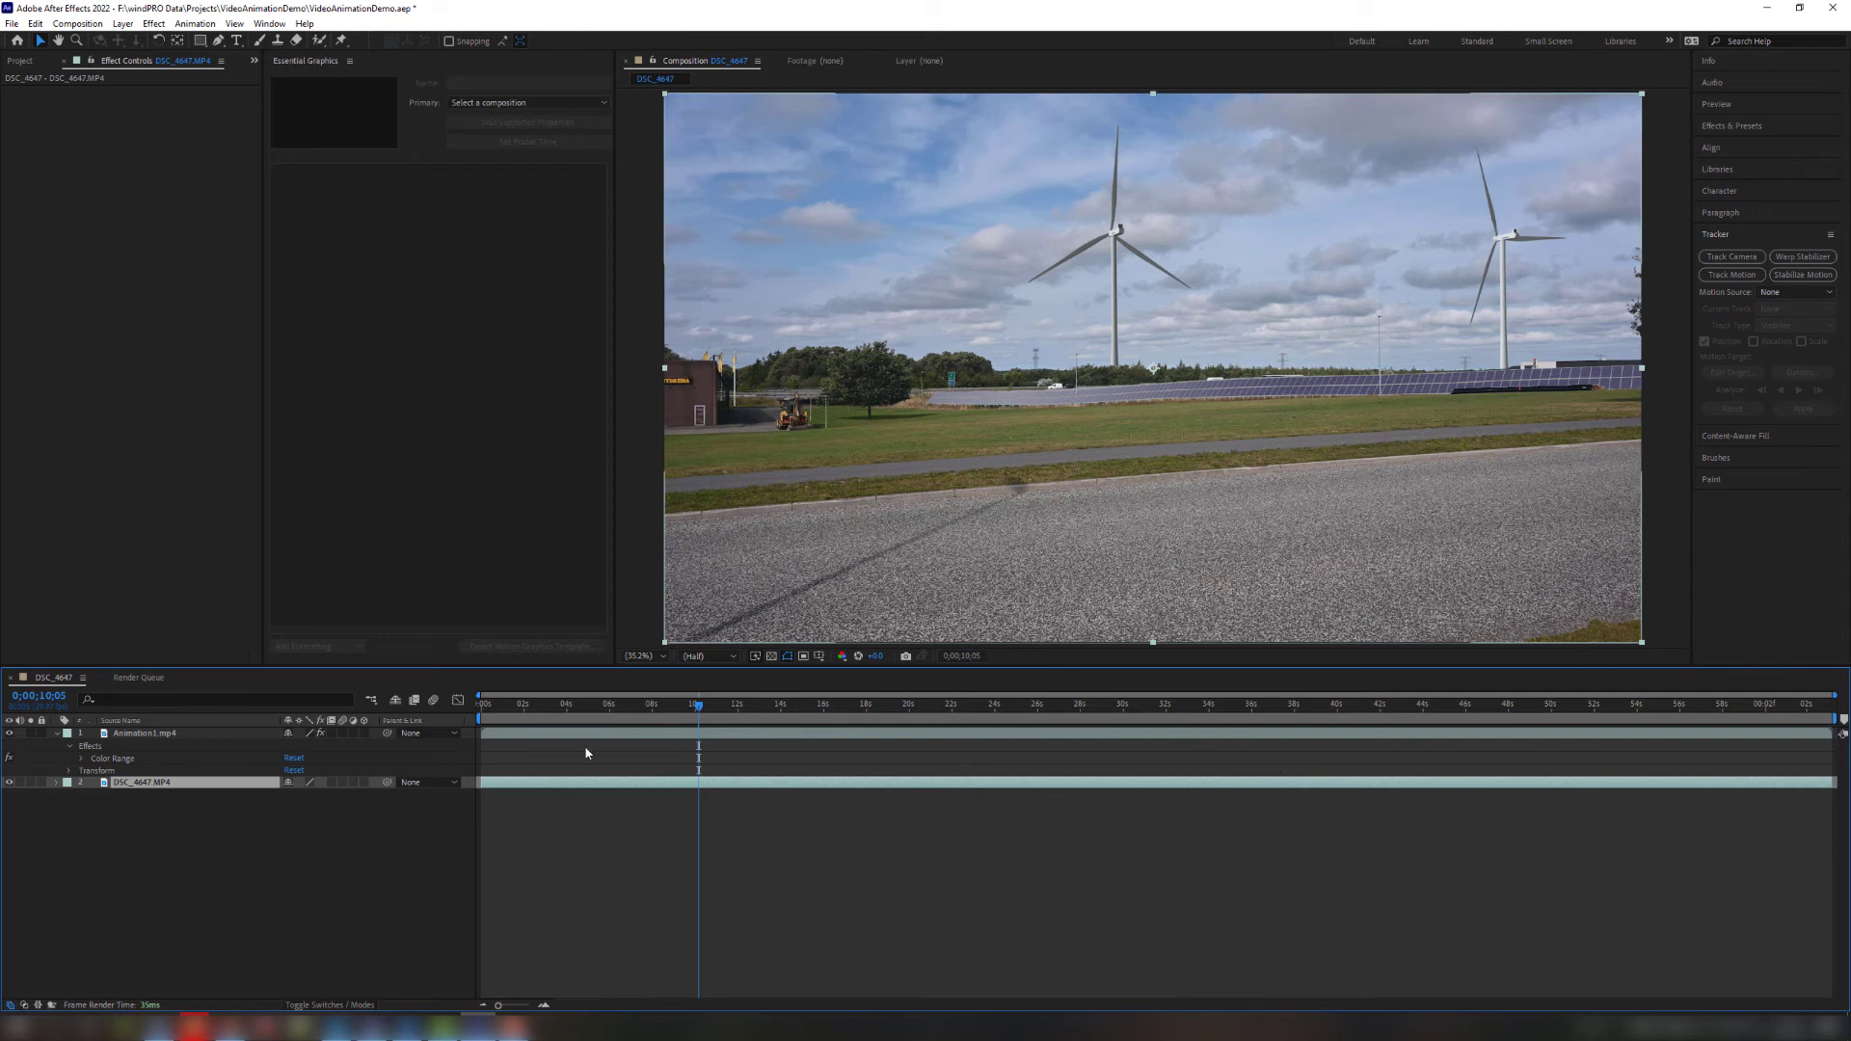
{"action": "left_click", "coordinate": [676, 707]}
{"action": "left_click_drag", "start_coordinate": [637, 713], "coordinate": [479, 708]}
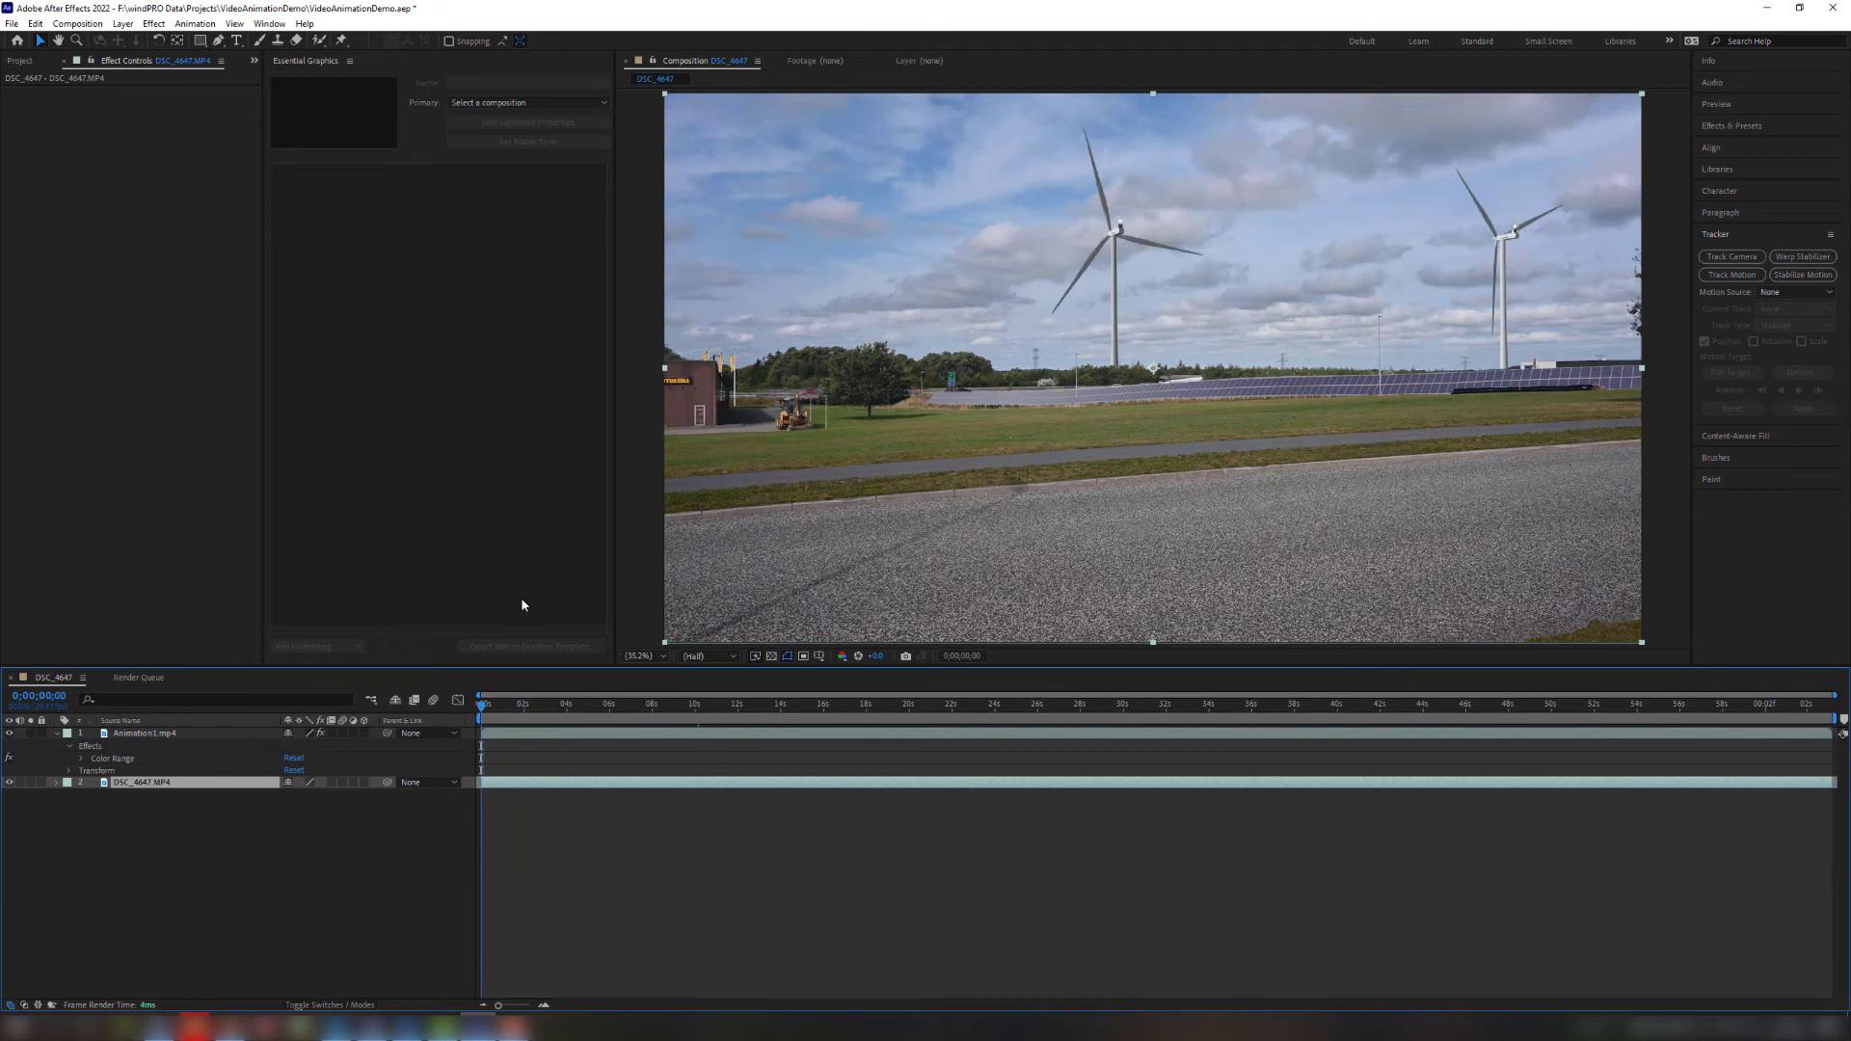
Send the DSC_4647 composition to the Adobe Media Encoder queue and choose H.264 as its output format
{"action": "left_click", "coordinate": [12, 24]}
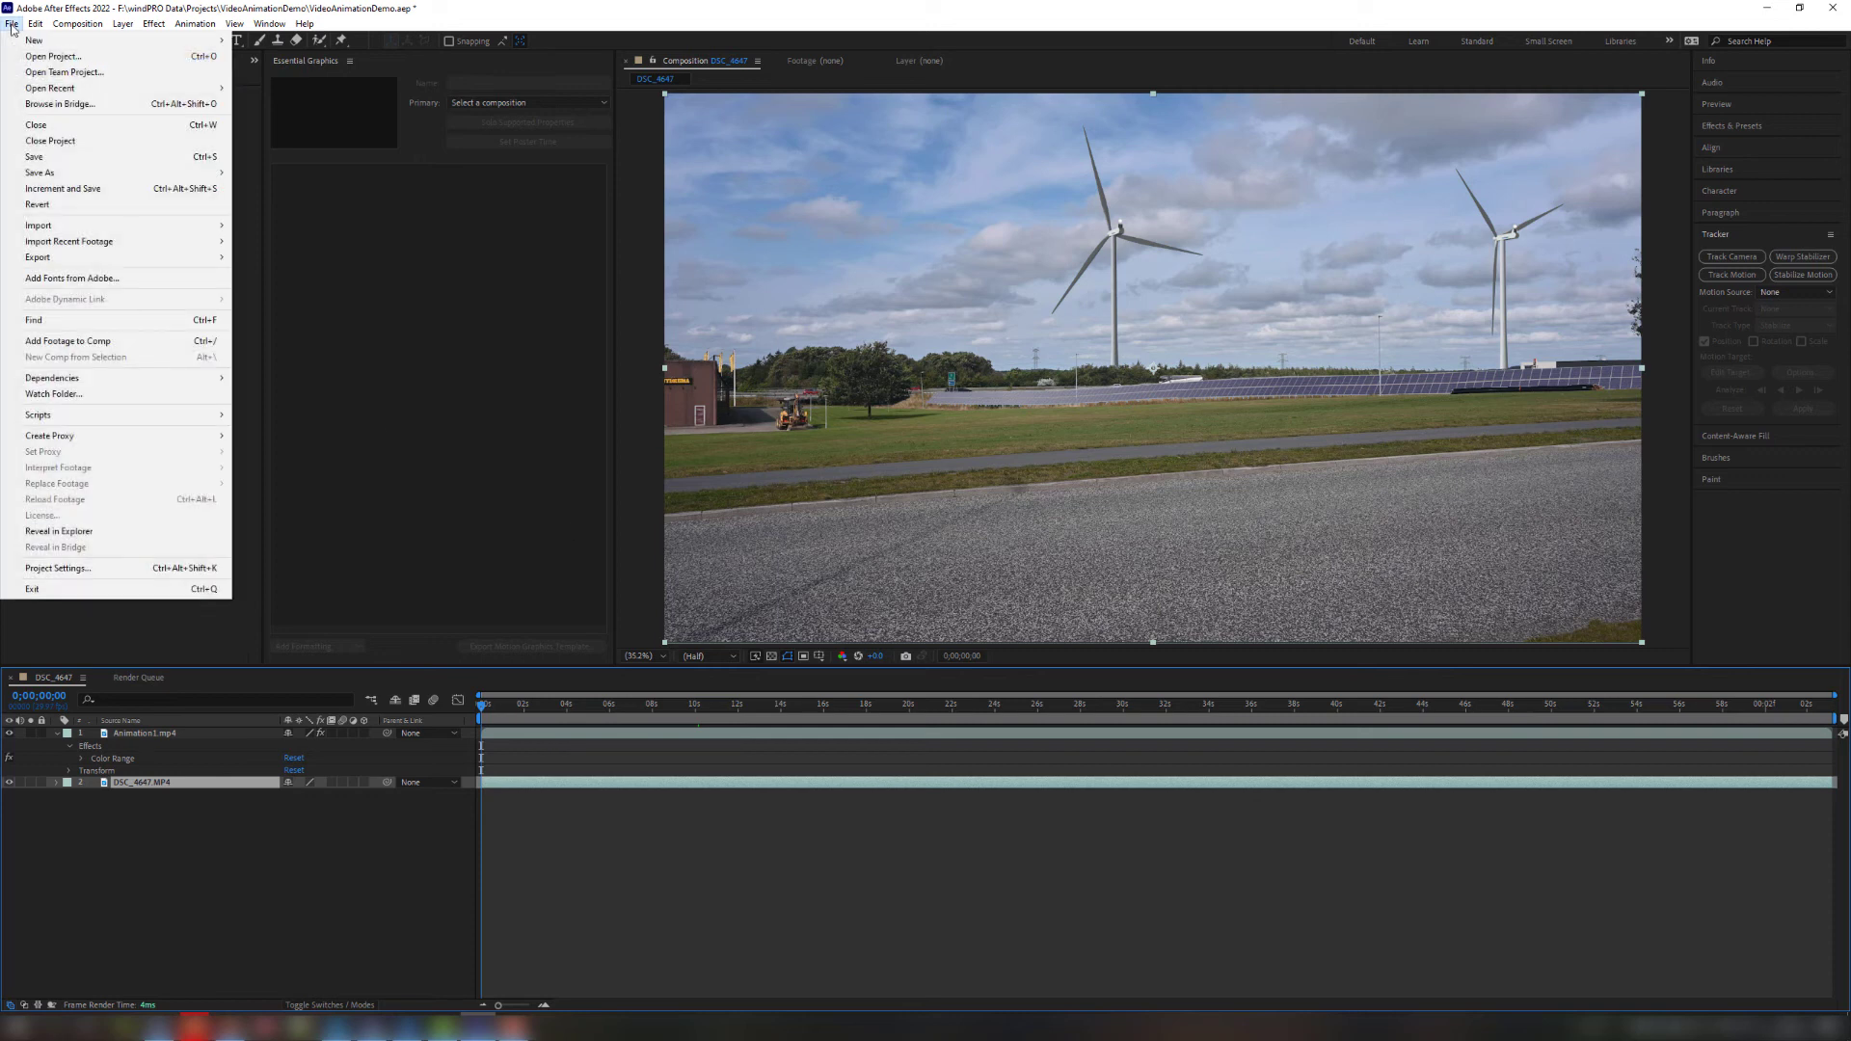
{"action": "mouse_move", "coordinate": [102, 261]}
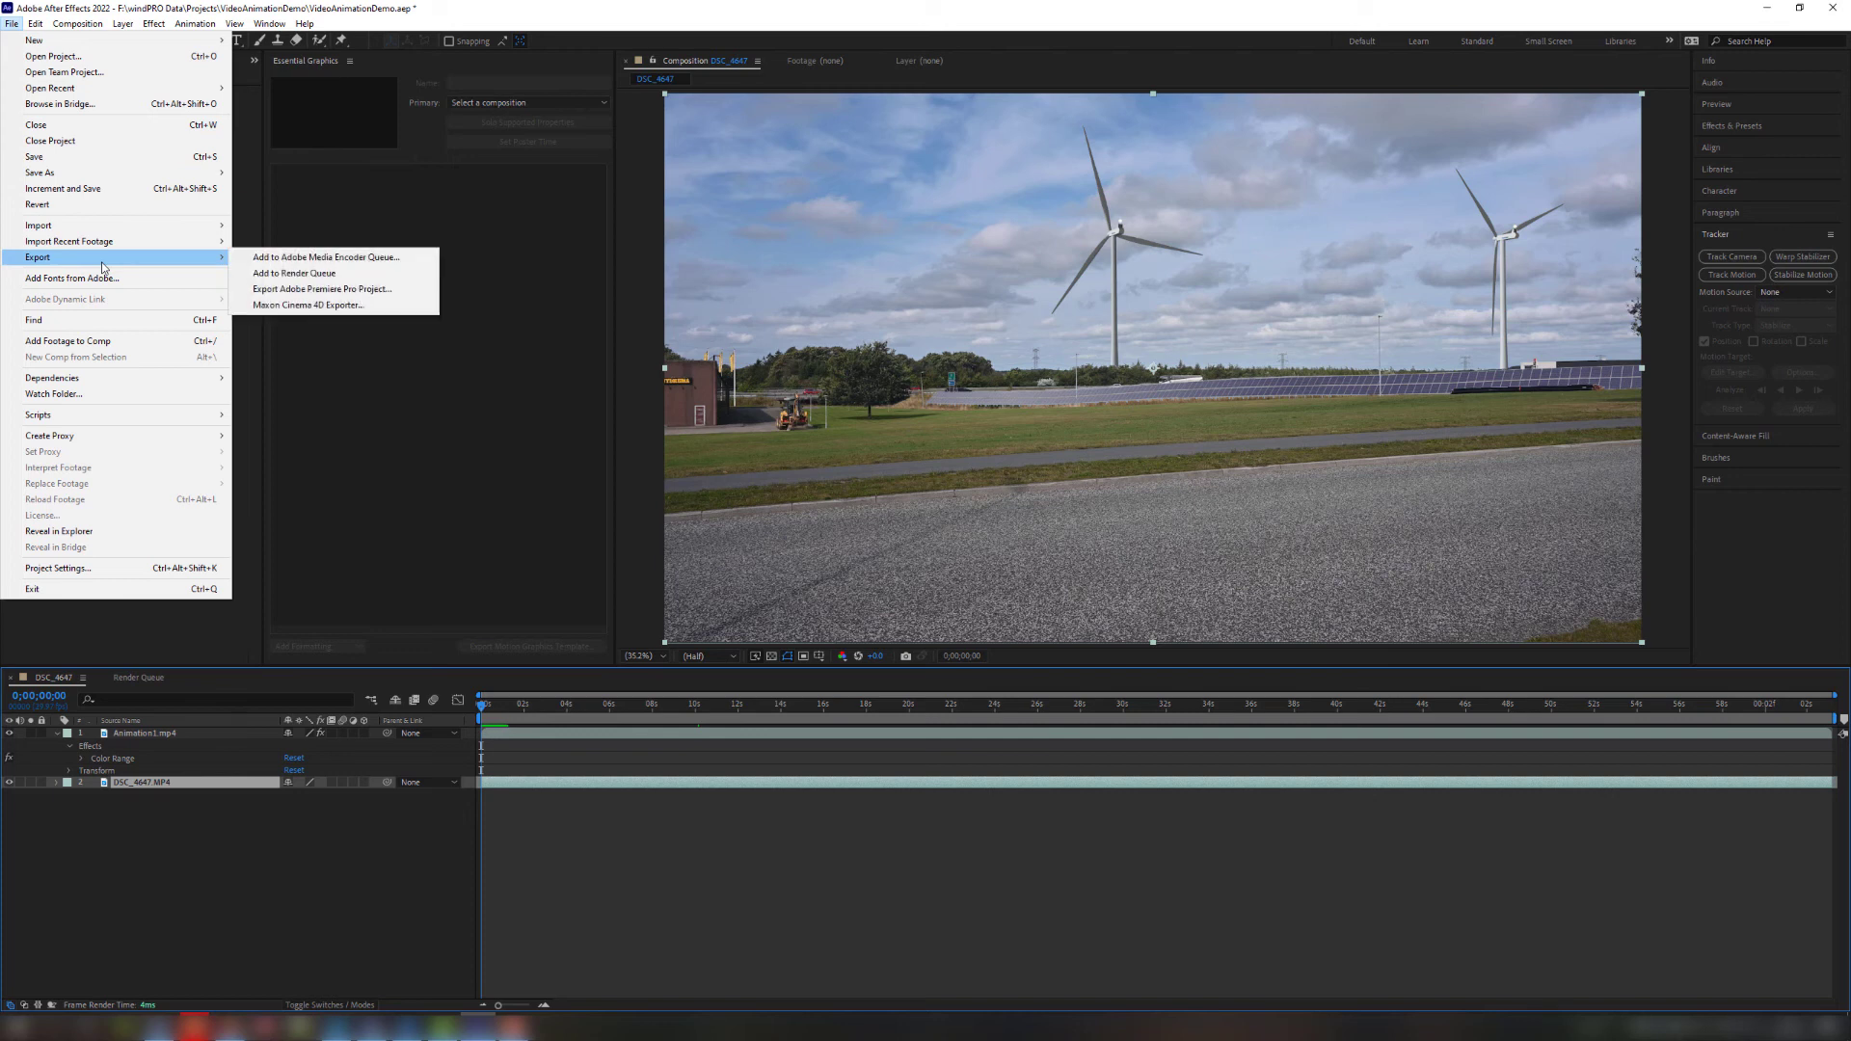
{"action": "left_click", "coordinate": [394, 257]}
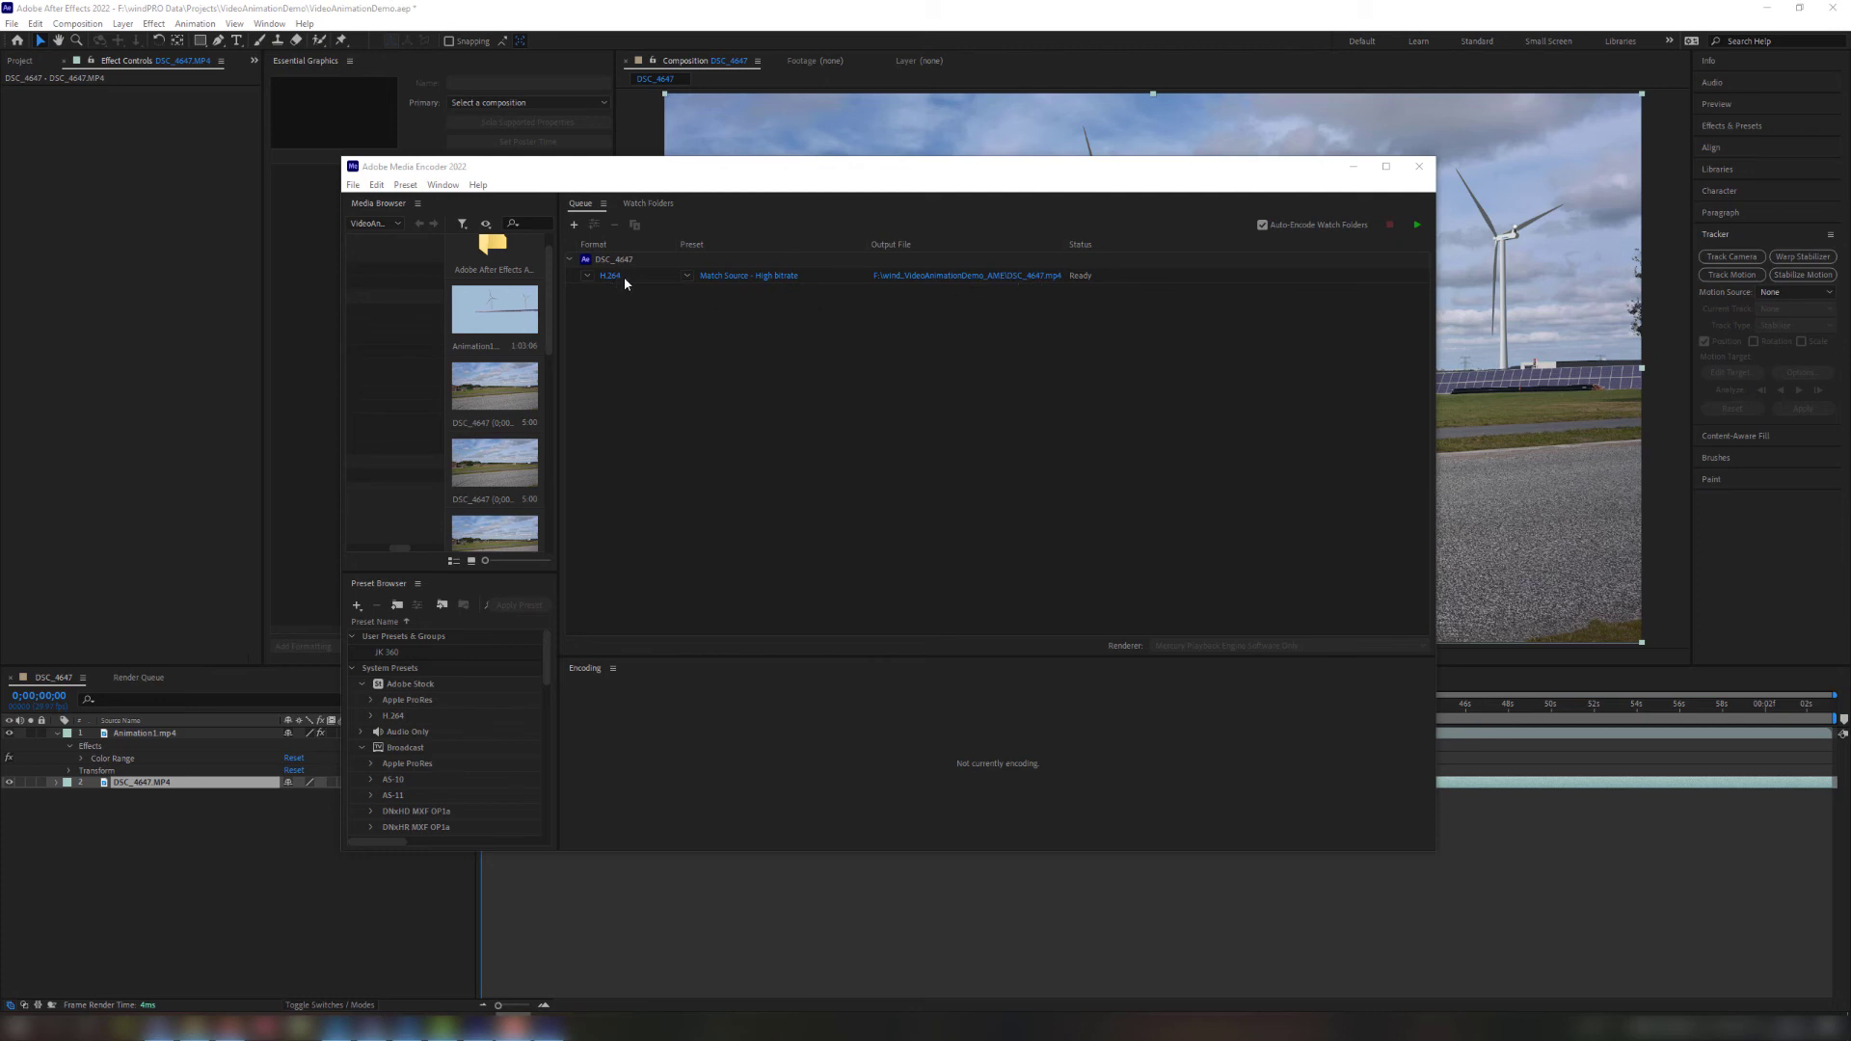
{"action": "left_click", "coordinate": [586, 275]}
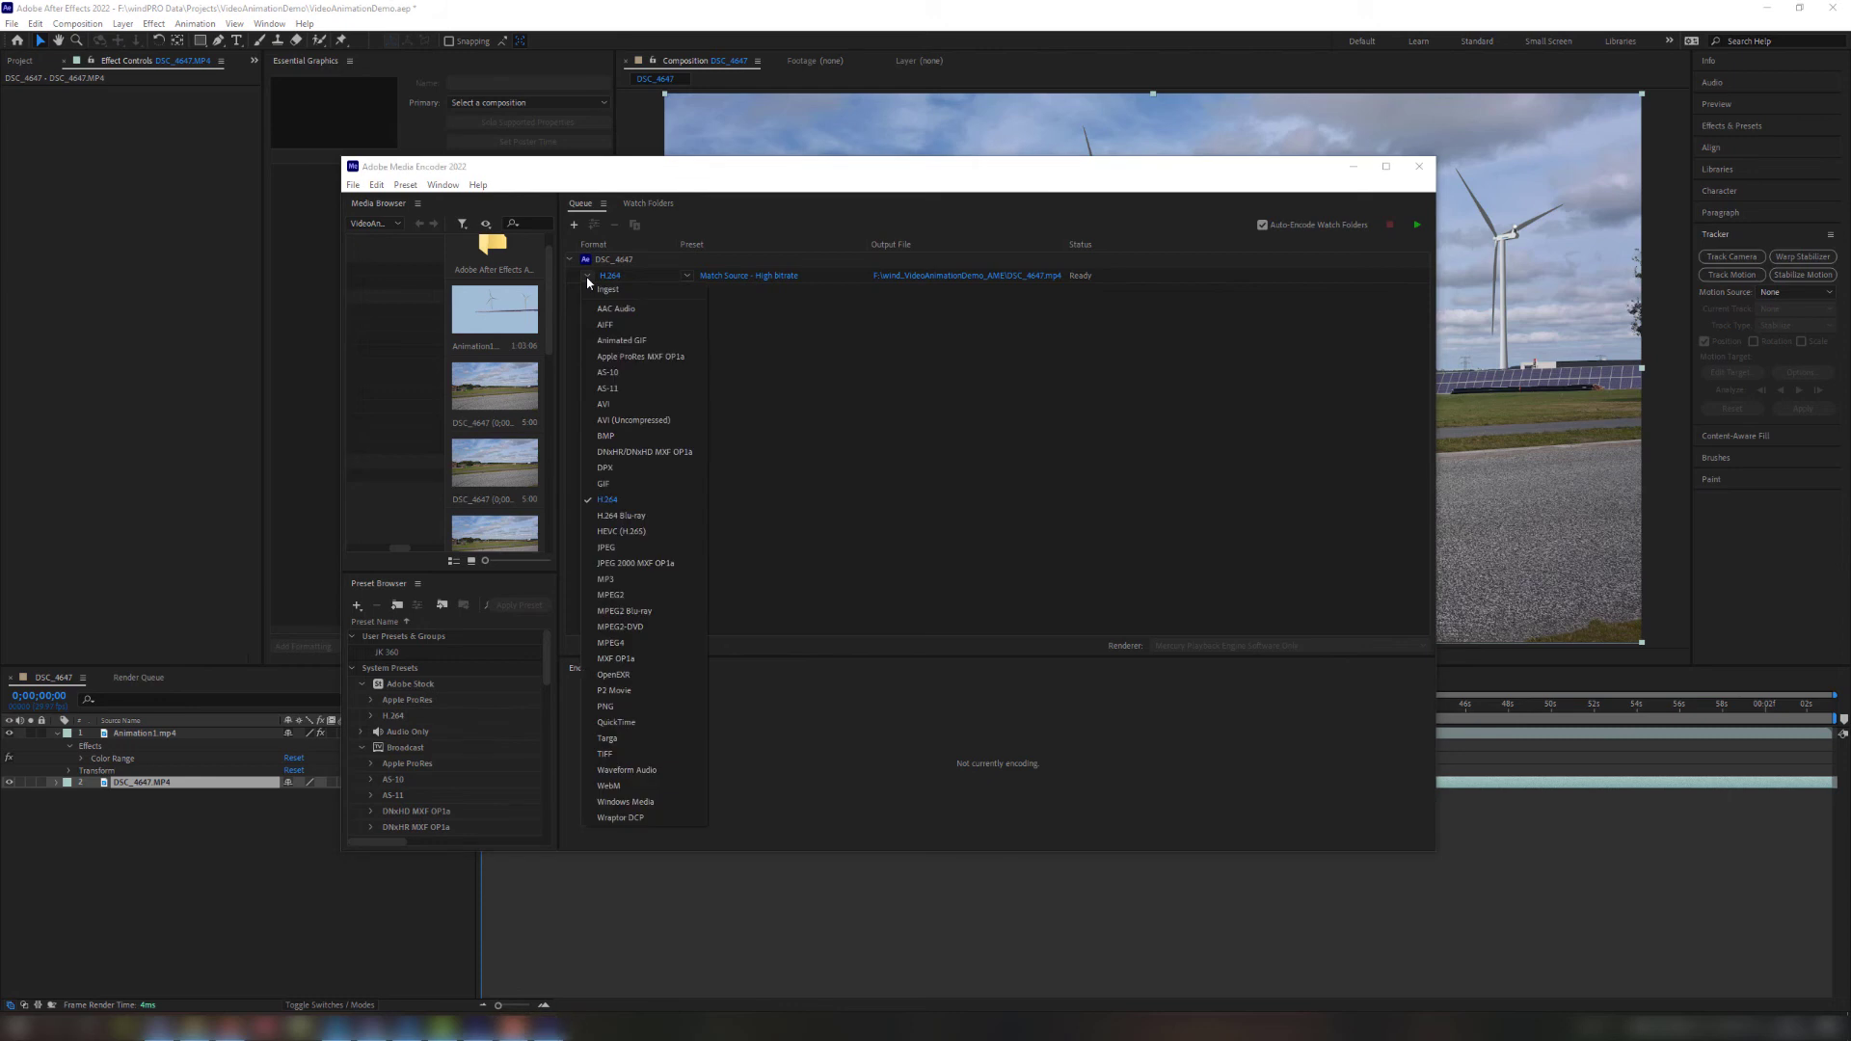
{"action": "left_click", "coordinate": [638, 502]}
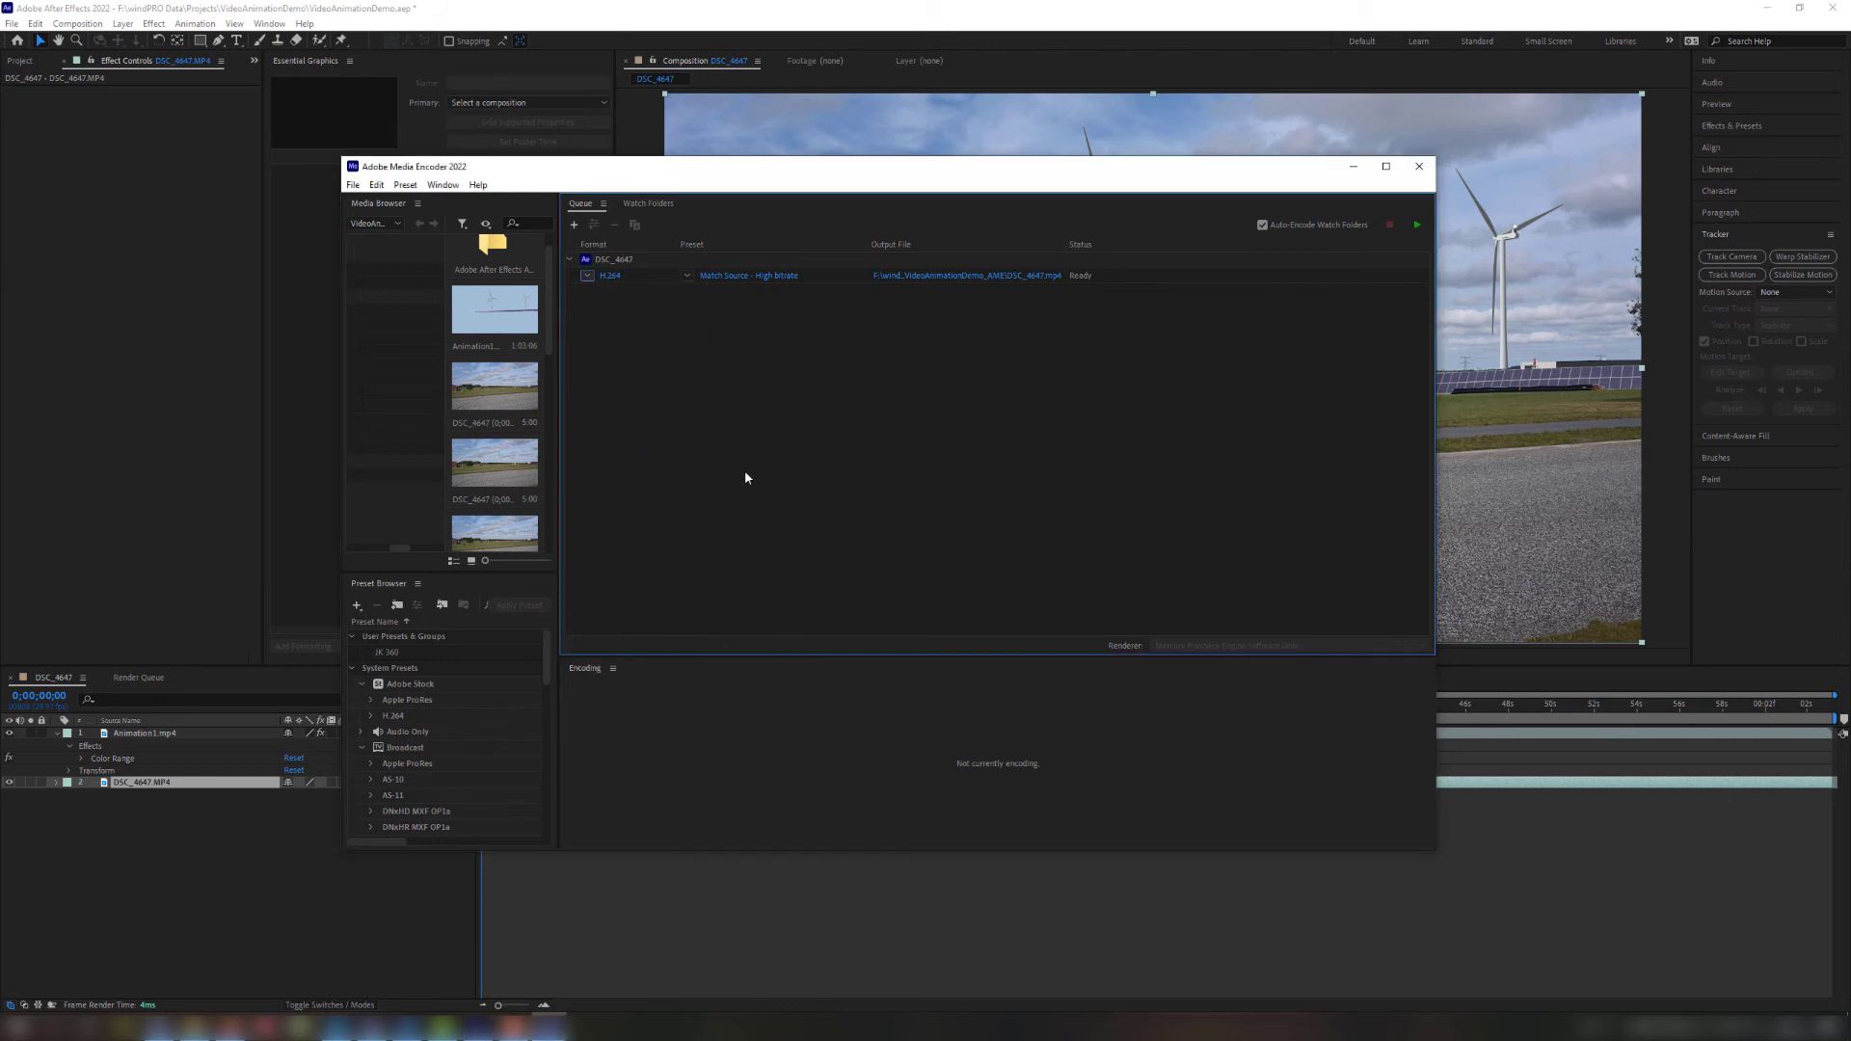
Set the output file to Animation.mp4 in the VideoAnimationDemo_AME folder, replacing the existing file
{"action": "left_click", "coordinate": [1027, 278]}
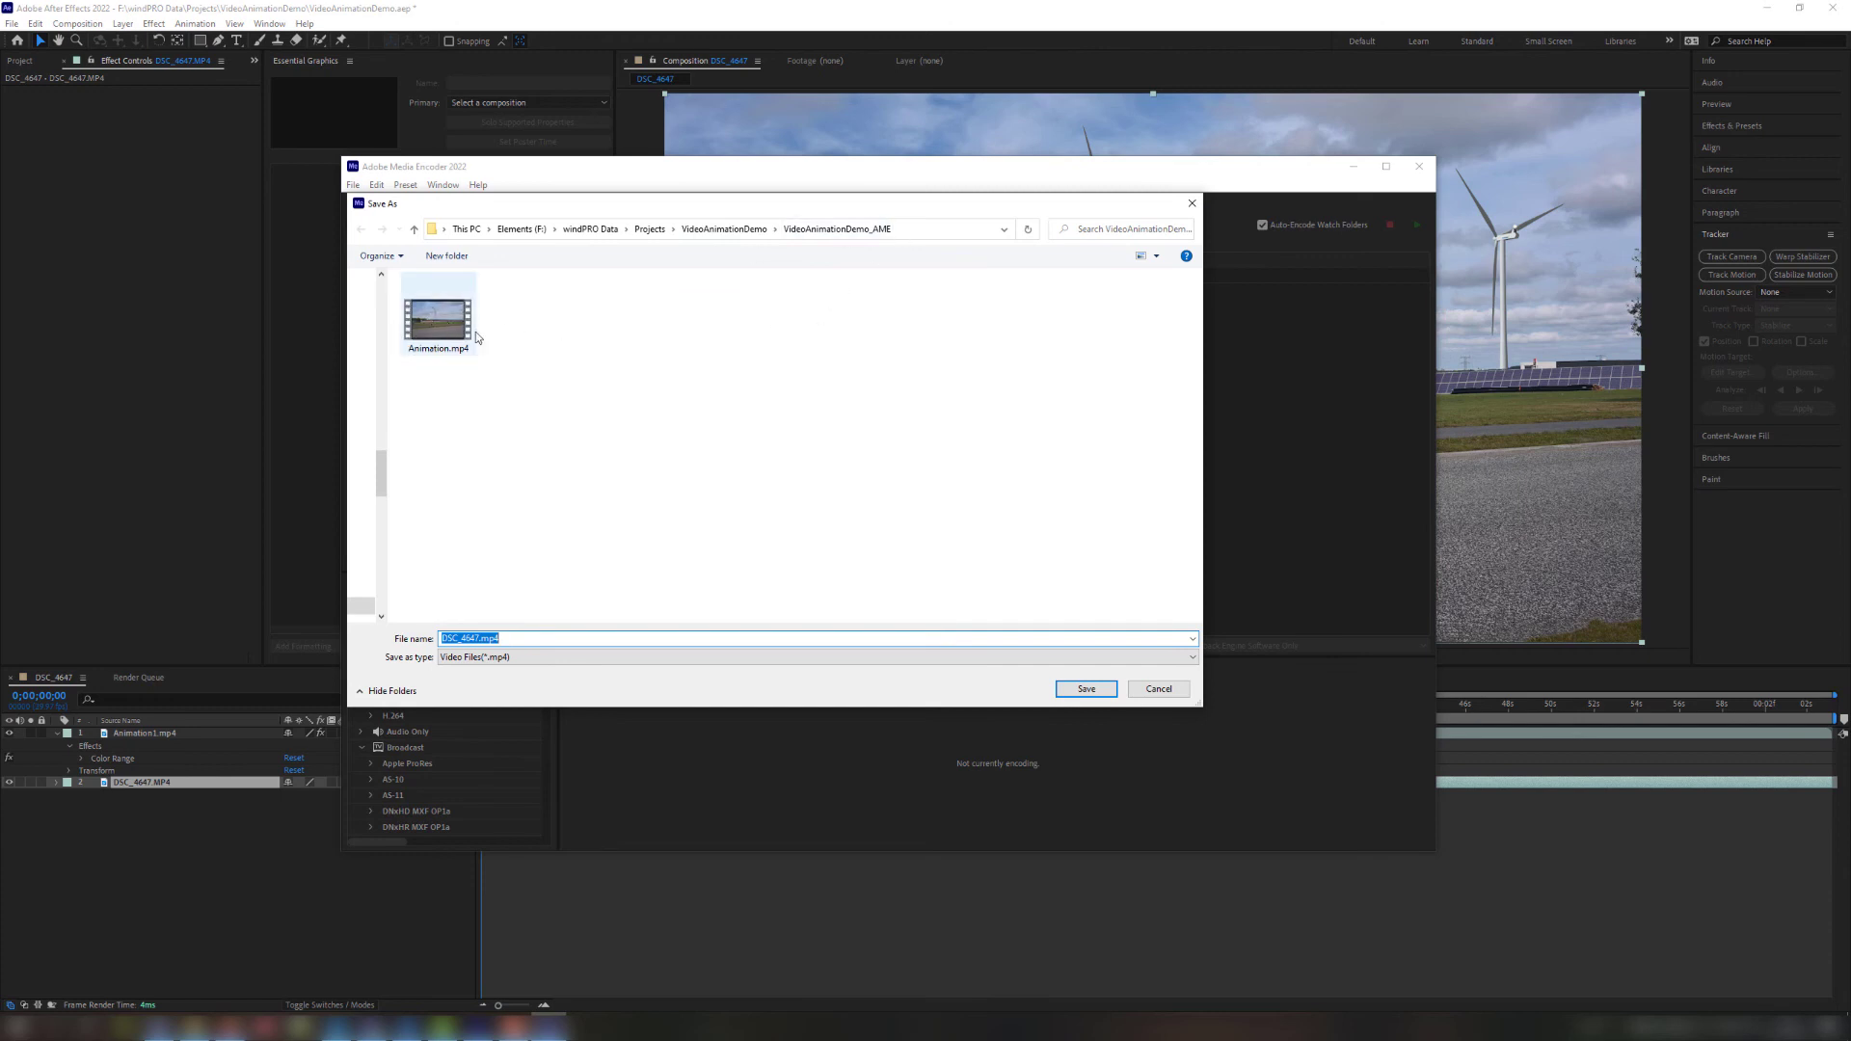
{"action": "left_click", "coordinate": [444, 333]}
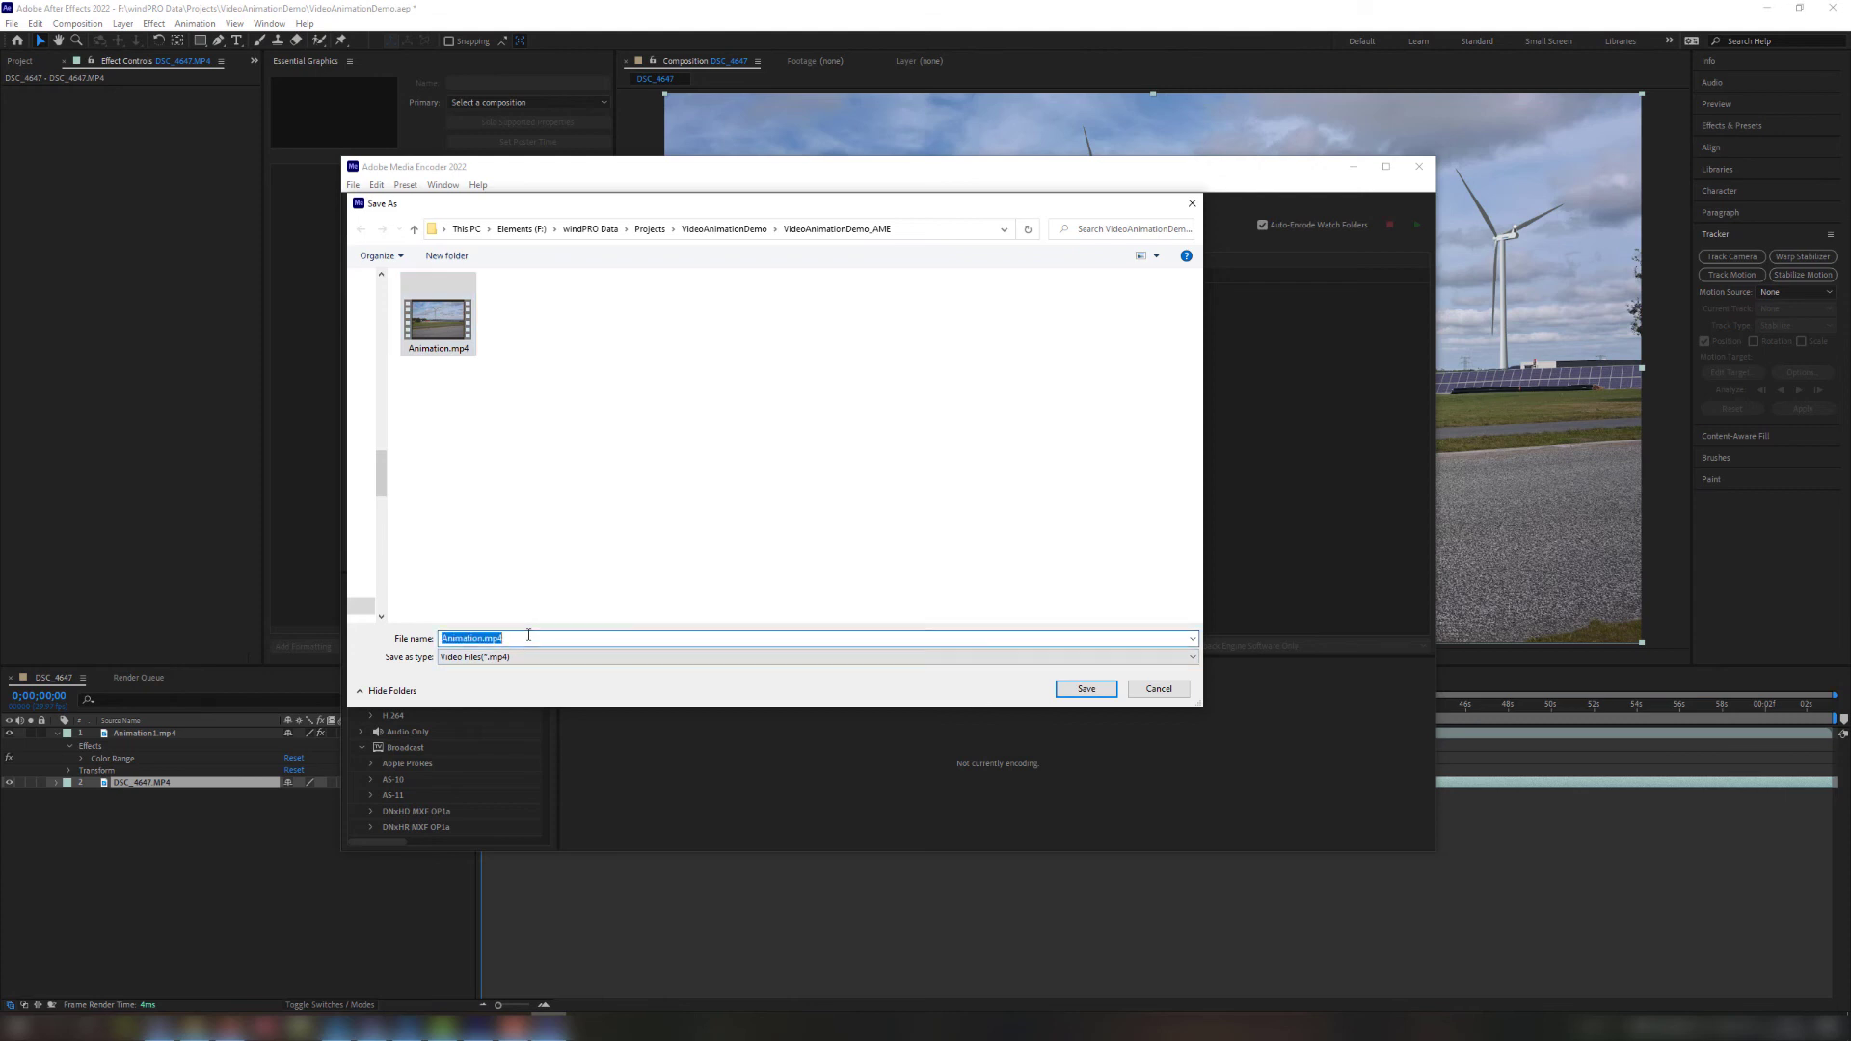
{"action": "left_click", "coordinate": [1086, 689]}
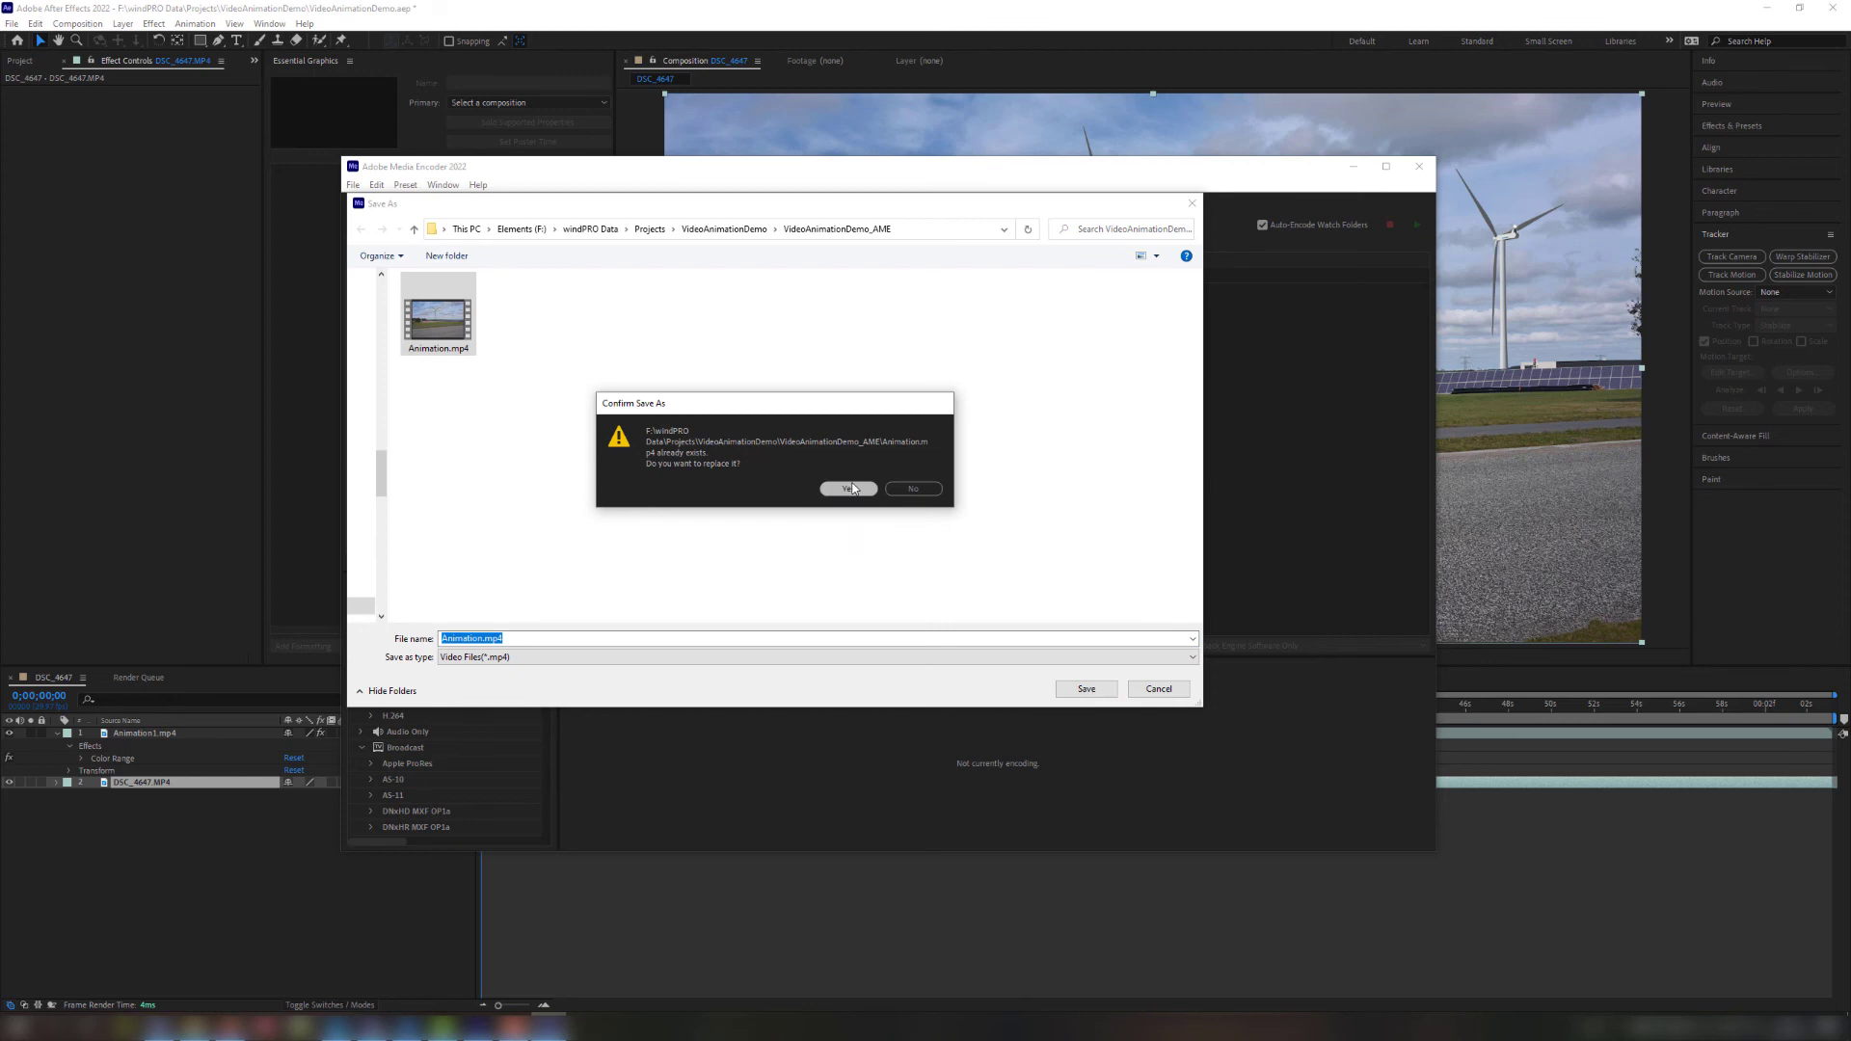
{"action": "left_click", "coordinate": [850, 488]}
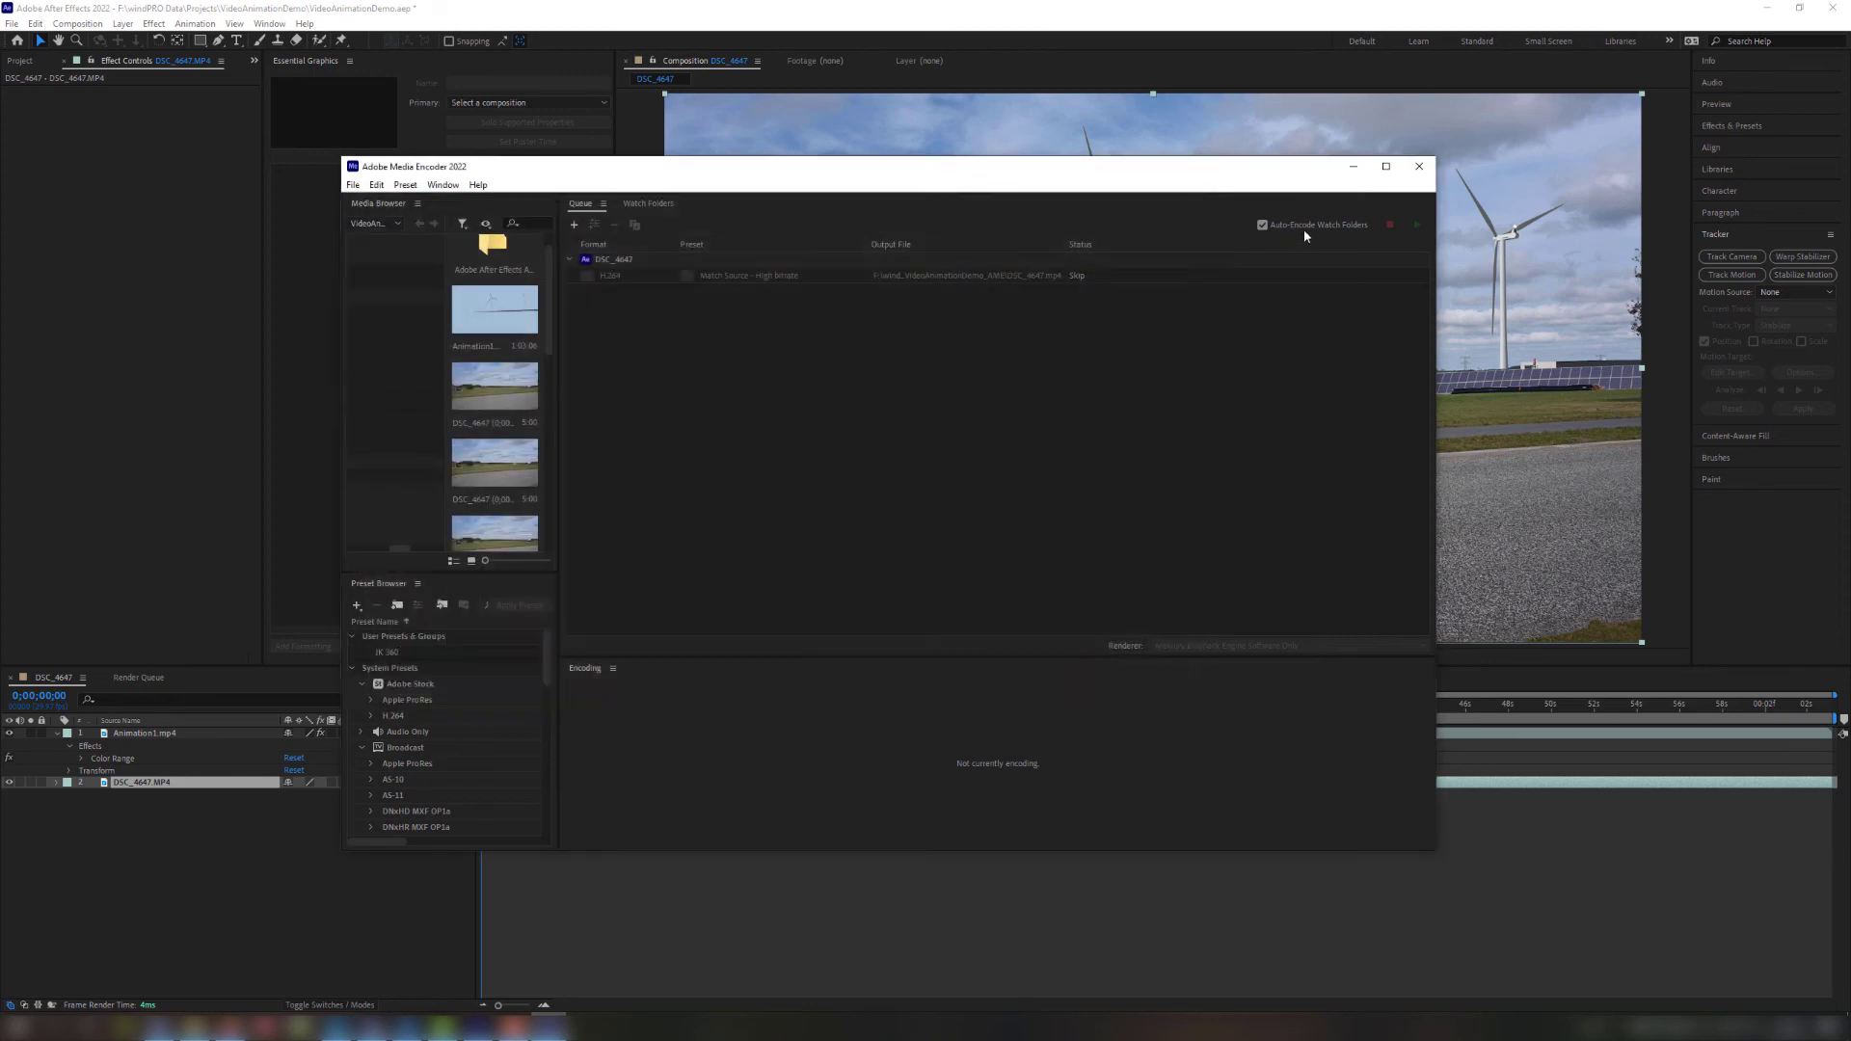
Encode the queued DSC_4647 composition and open the location of the exported Animation.mp4
{"action": "left_click", "coordinate": [1418, 227]}
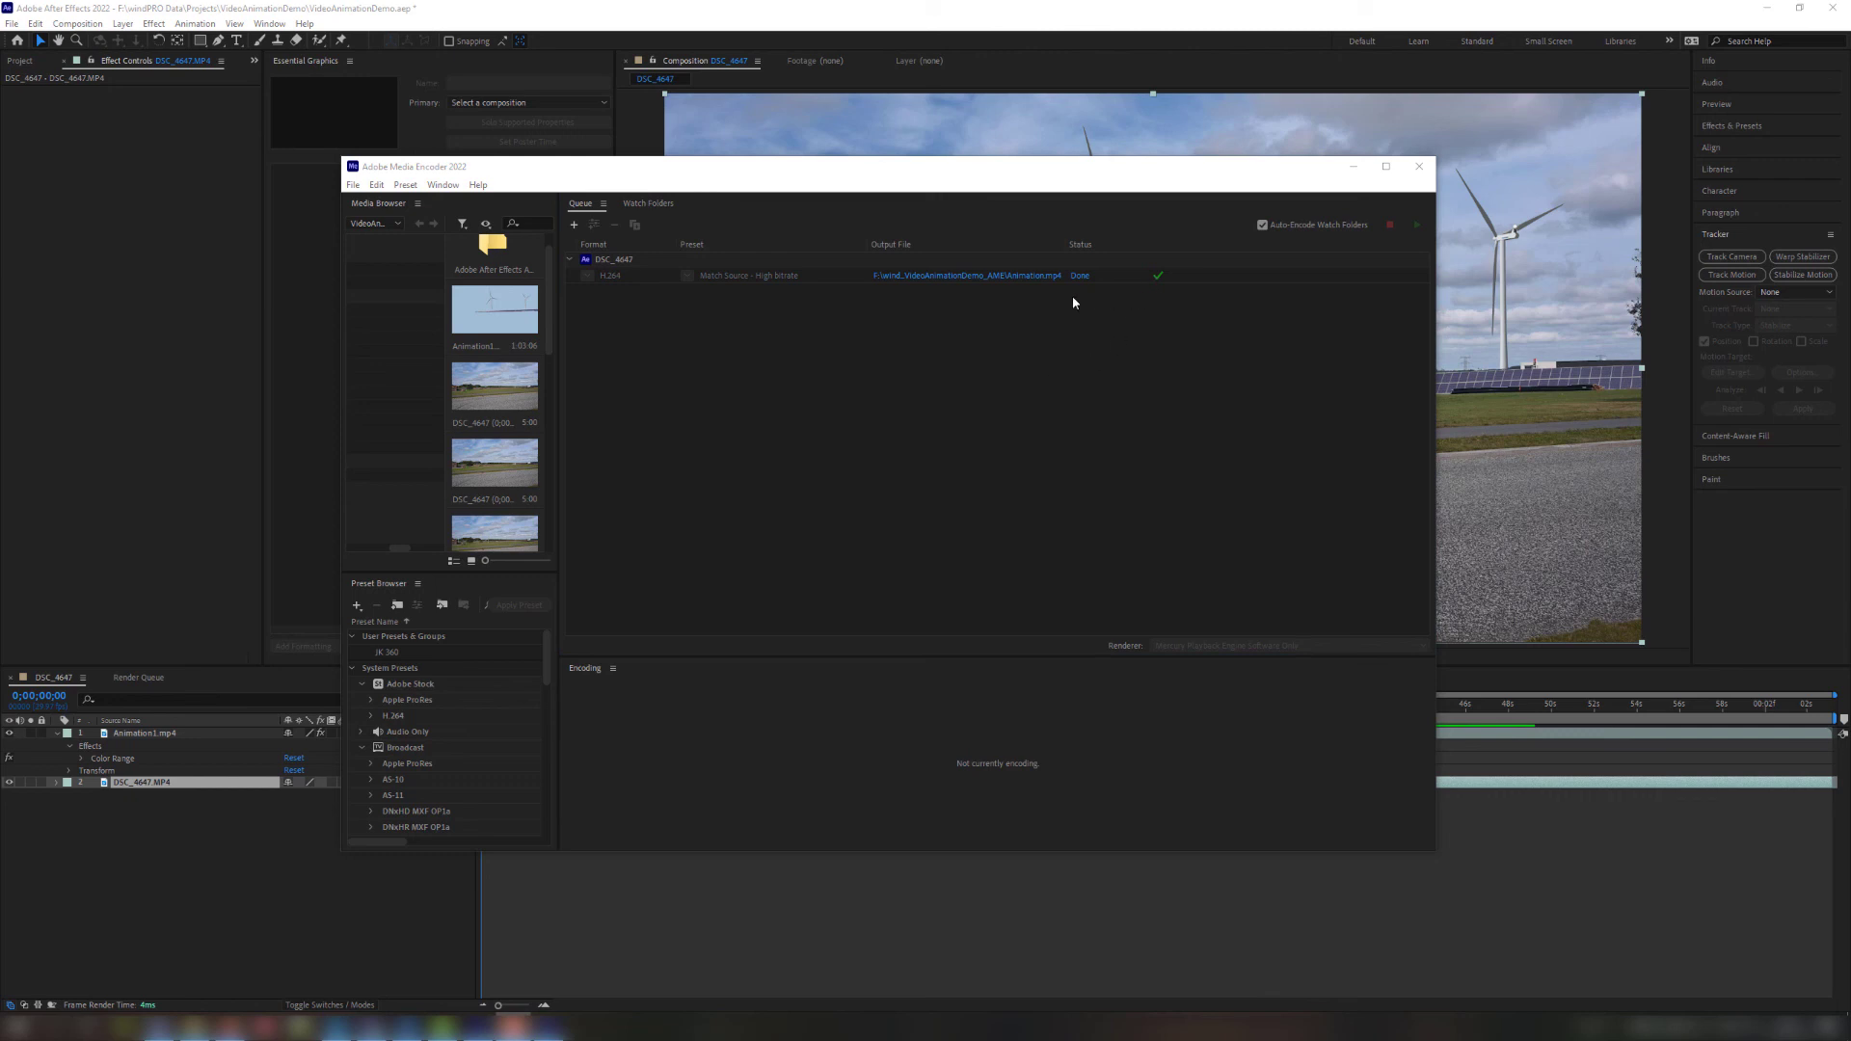
{"action": "left_click", "coordinate": [975, 285]}
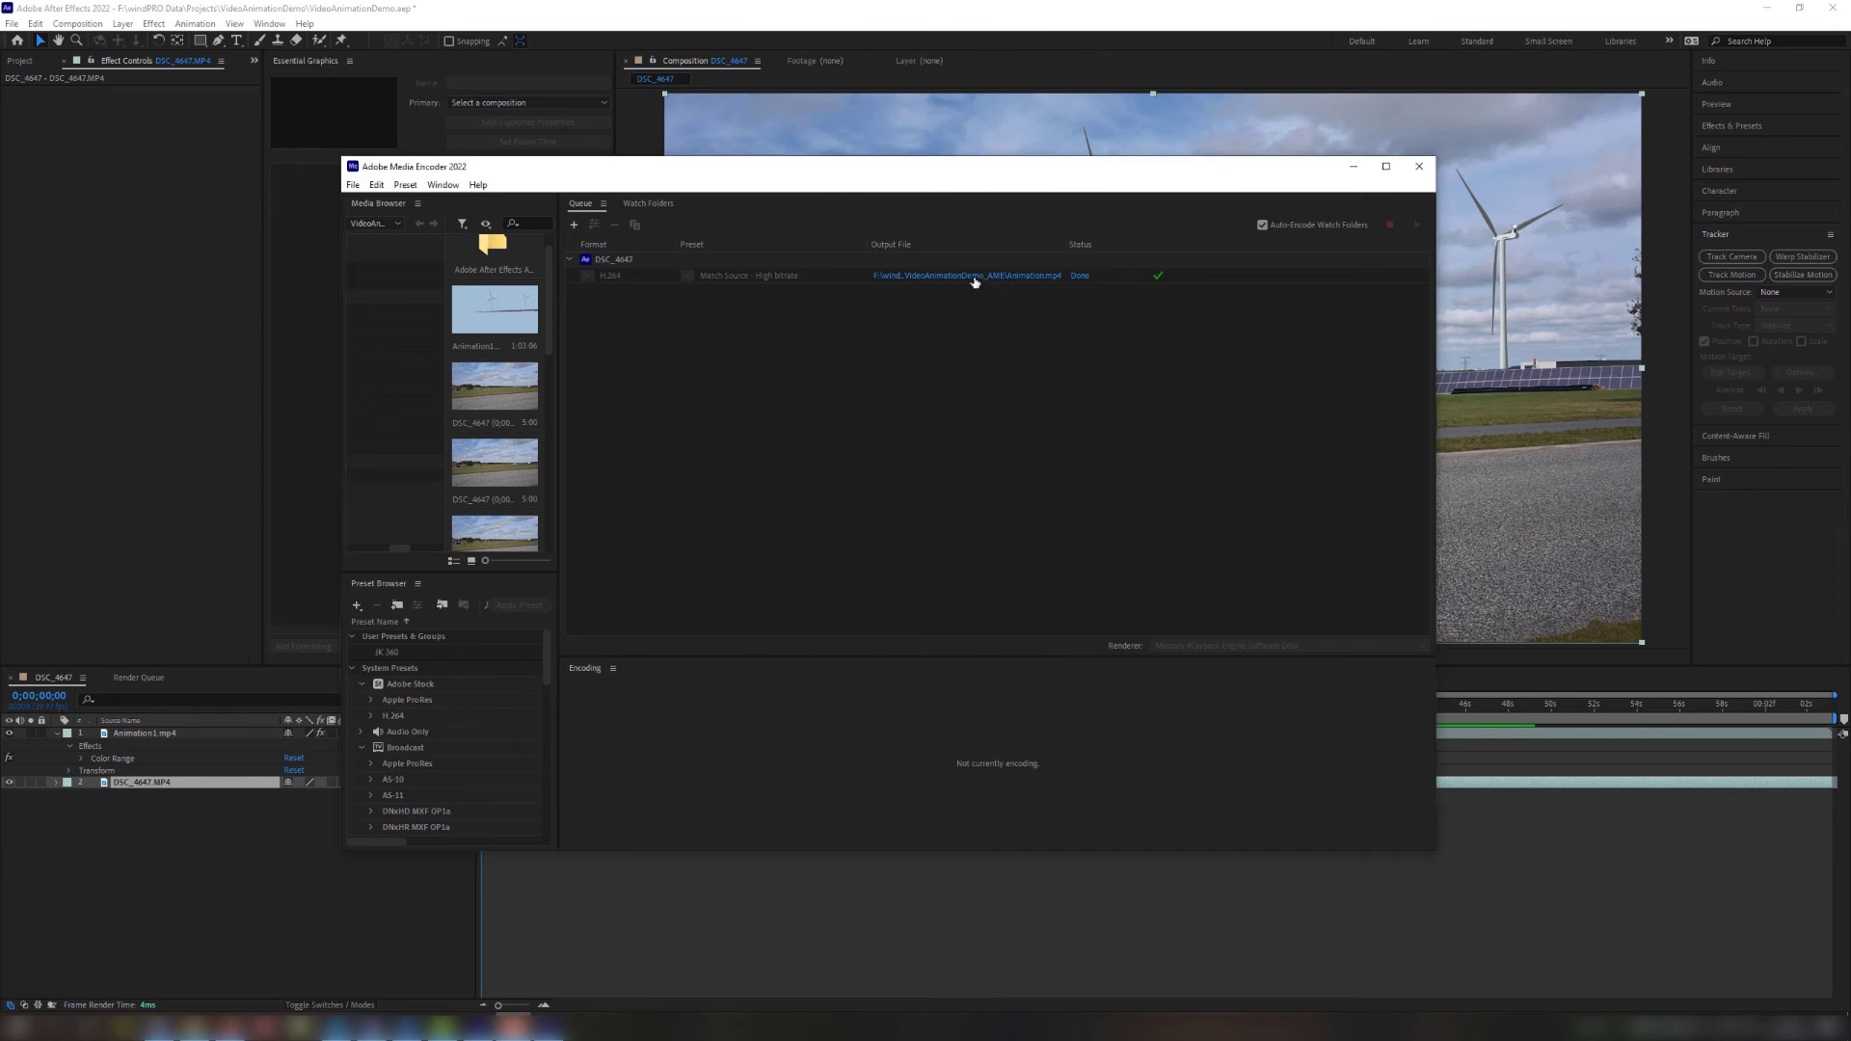